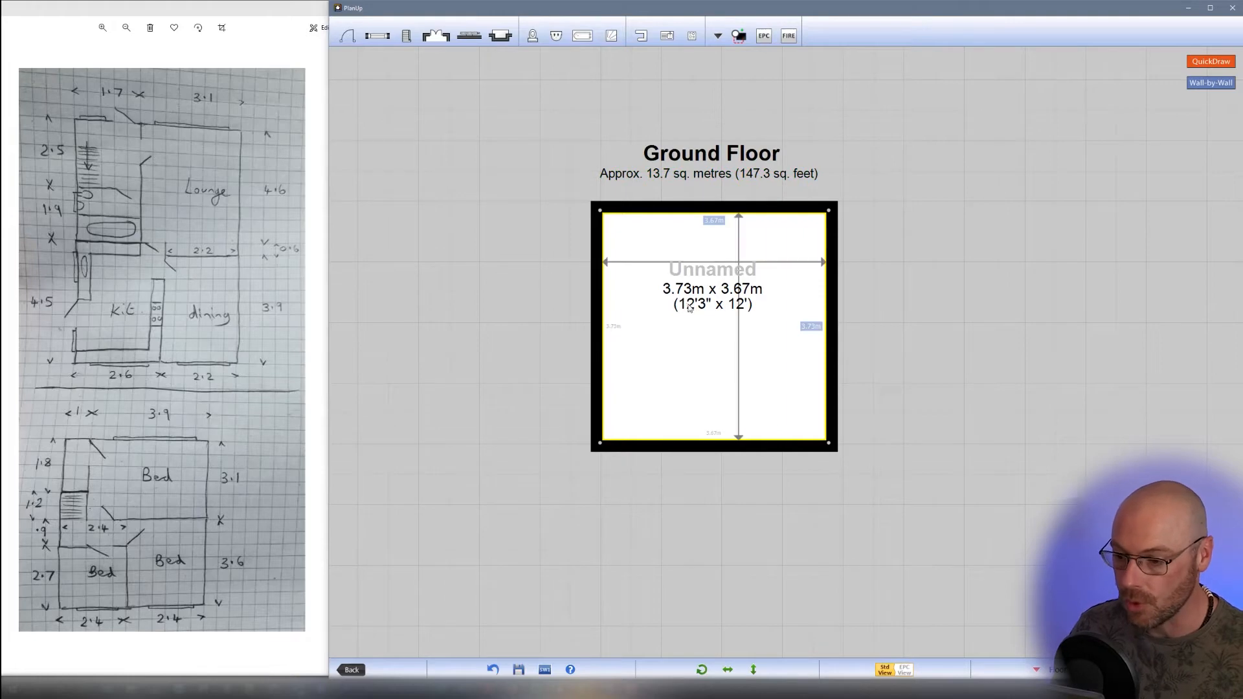
# Reposition the unnamed room's label and set the length of its upper wall to 3.1 m.
pyautogui.moveTo(723, 305); pyautogui.dragTo(703, 298)
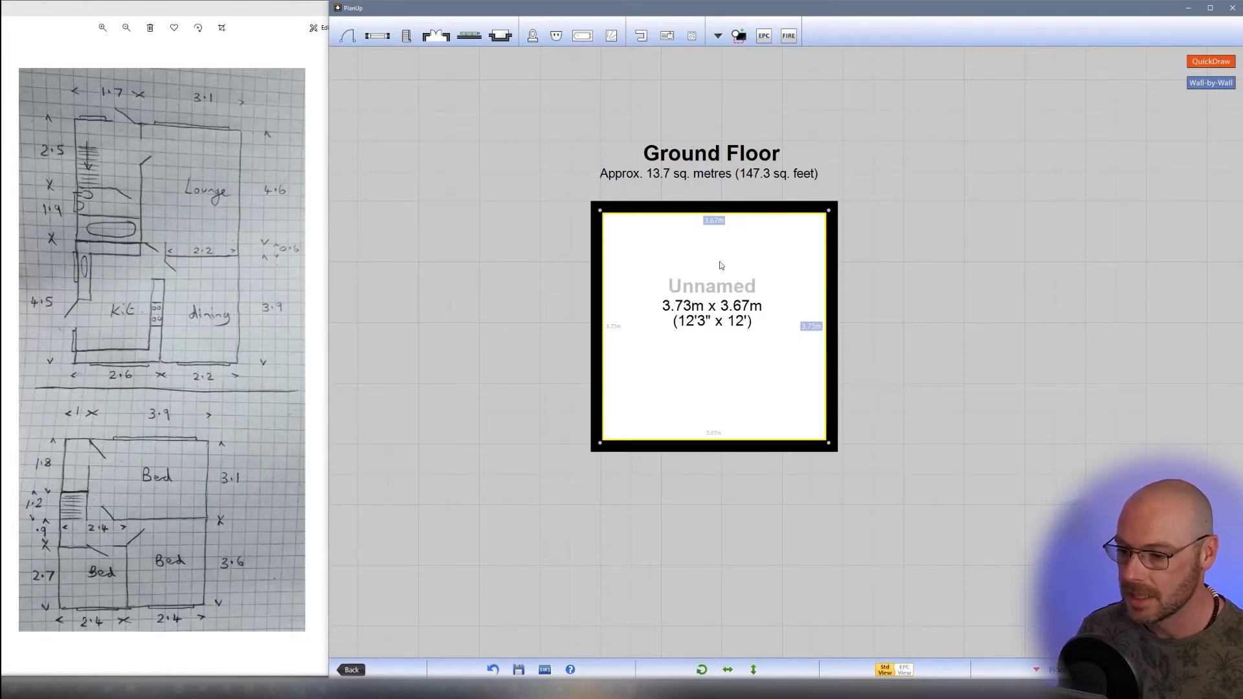
pyautogui.click(712, 221)
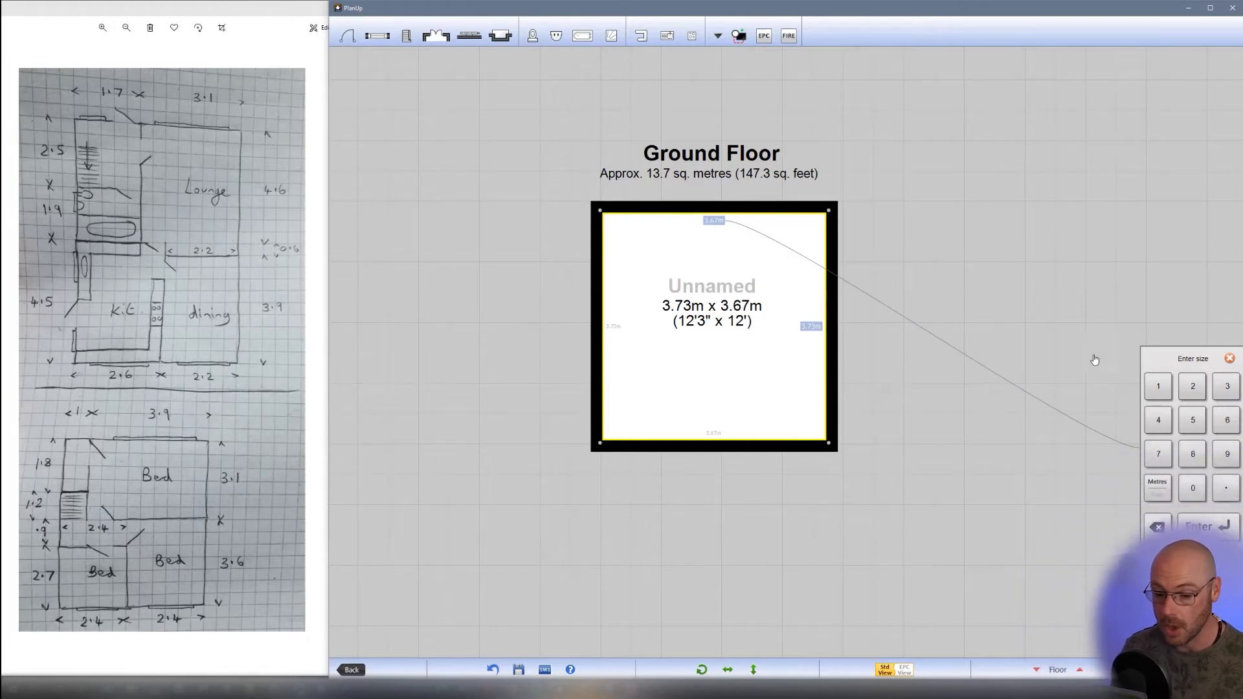
pyautogui.click(1223, 389)
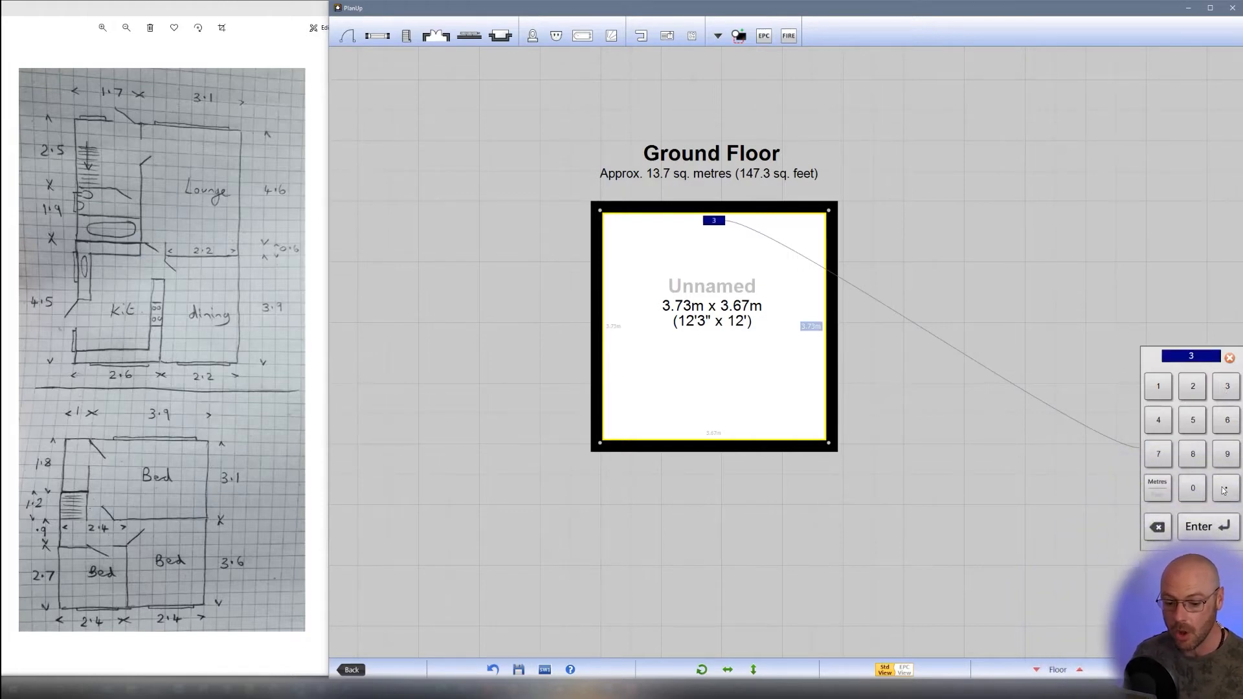
pyautogui.click(1157, 388)
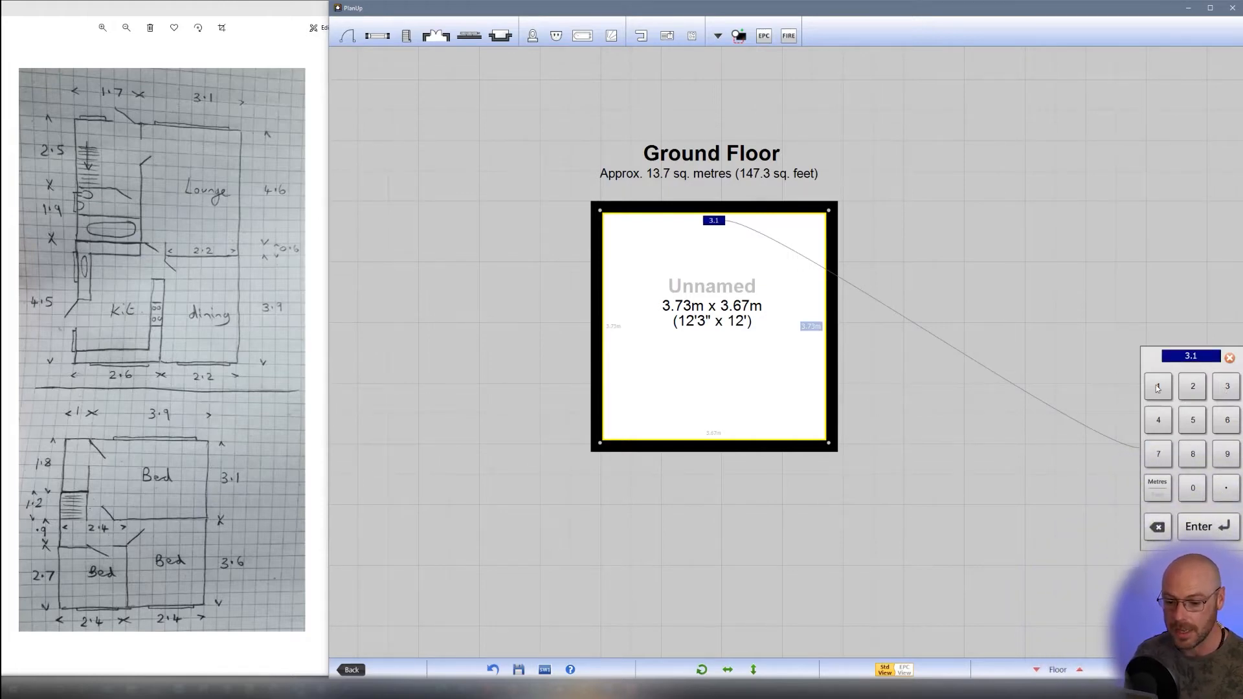
pyautogui.click(1199, 527)
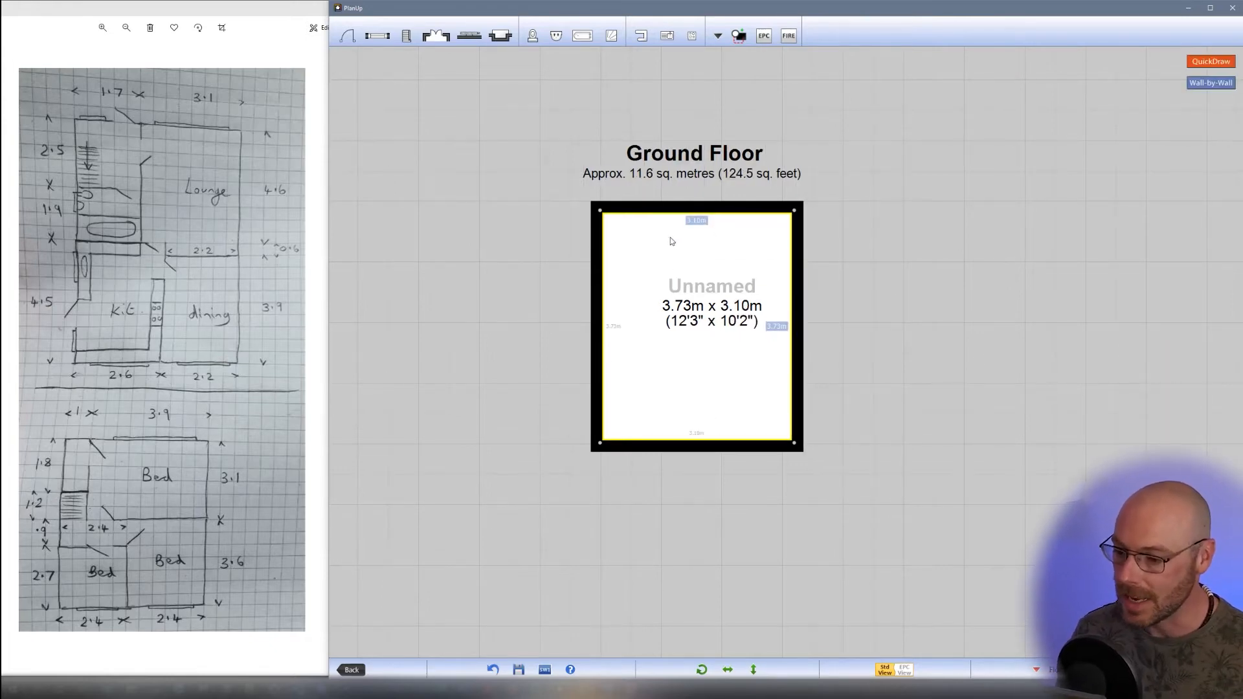
# Set the length of the room's right-hand wall to 4.6 m and recentre the room label.
pyautogui.click(696, 222)
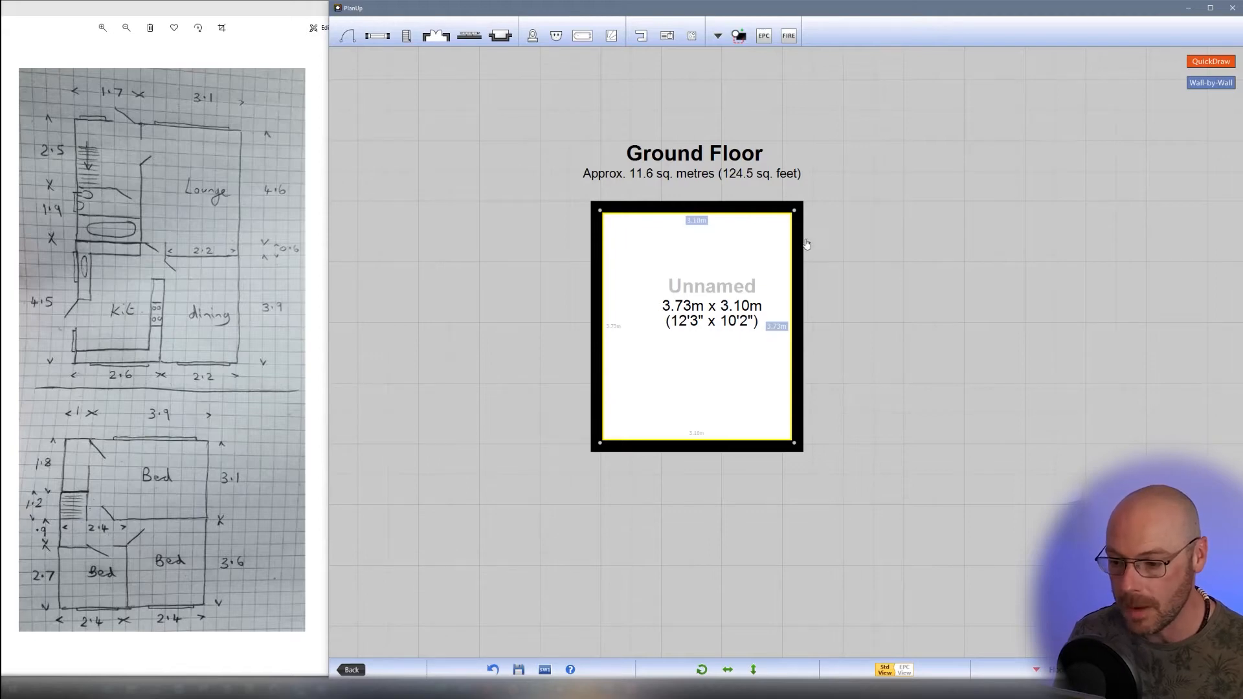
pyautogui.moveTo(796, 242)
pyautogui.mouseDown()
pyautogui.moveTo(897, 243)
pyautogui.moveTo(765, 250)
pyautogui.moveTo(795, 251)
pyautogui.mouseUp()
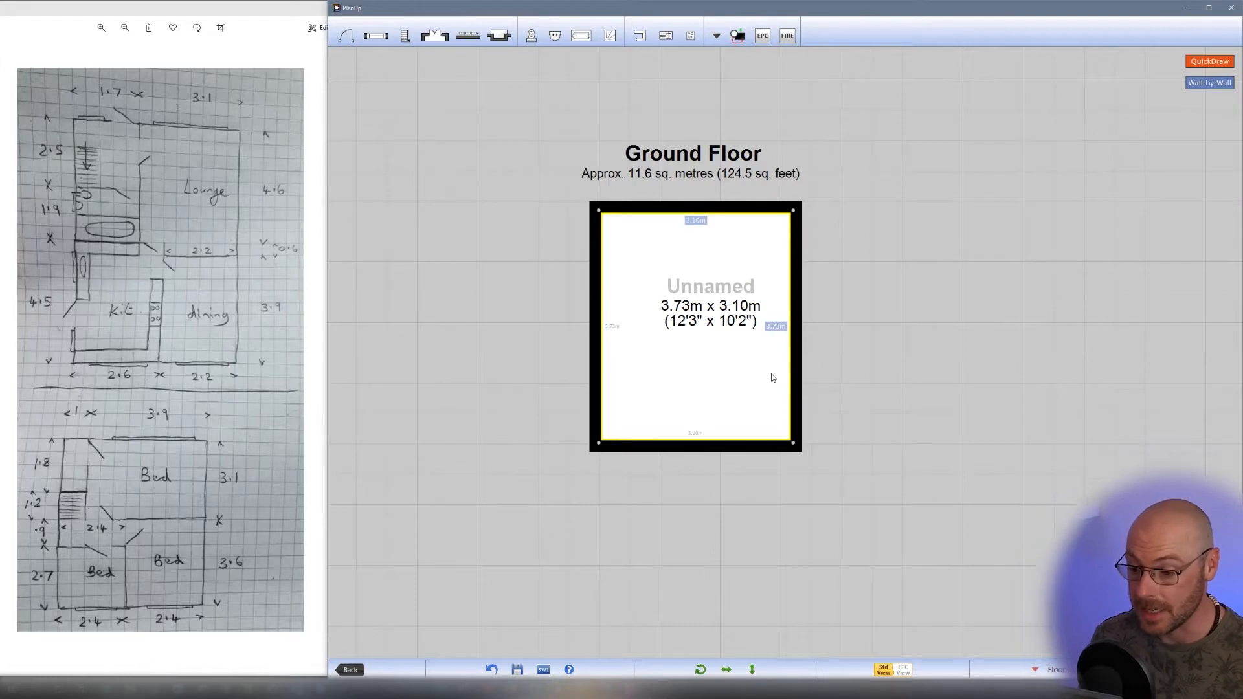
pyautogui.click(776, 326)
pyautogui.click(1156, 421)
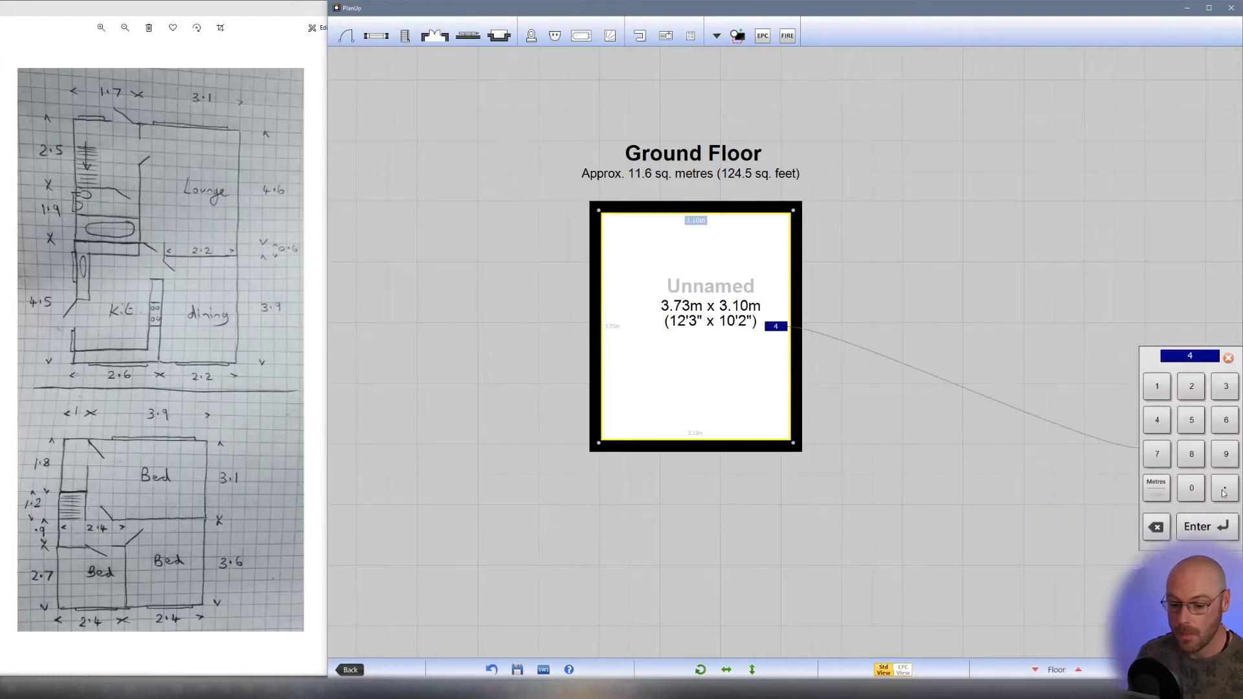
pyautogui.click(1226, 422)
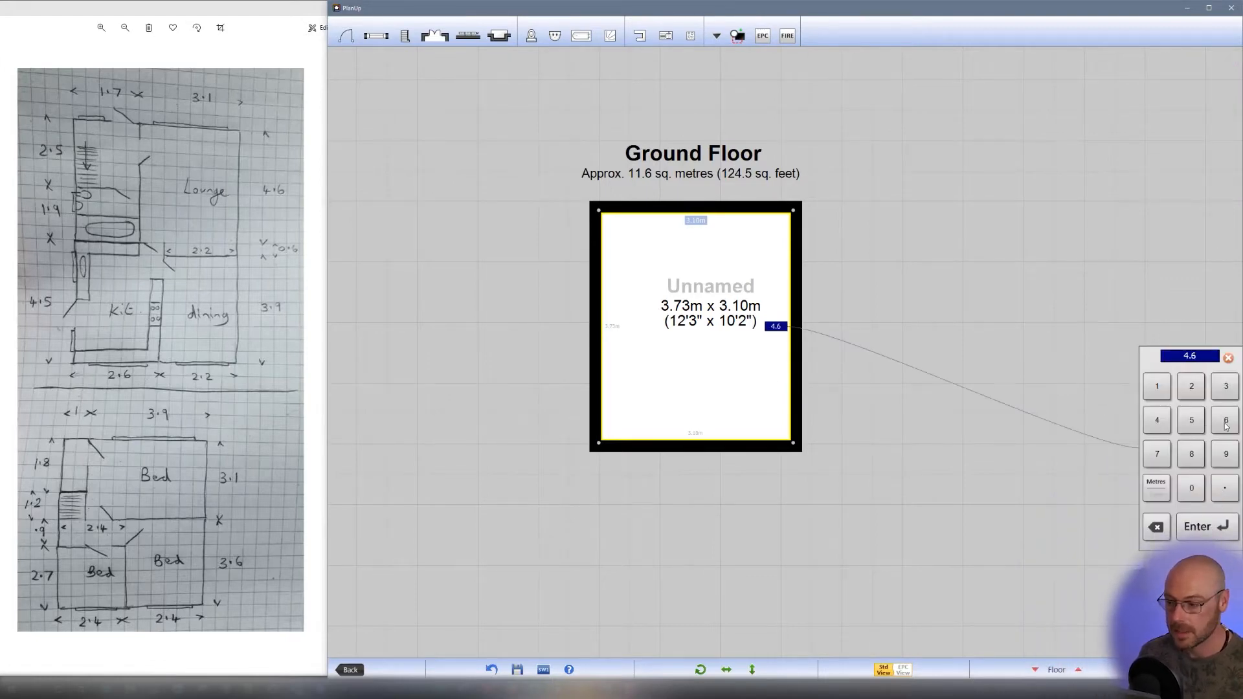
pyautogui.click(1200, 527)
pyautogui.moveTo(710, 320)
pyautogui.mouseDown()
pyautogui.moveTo(666, 292)
pyautogui.moveTo(697, 296)
pyautogui.mouseUp()
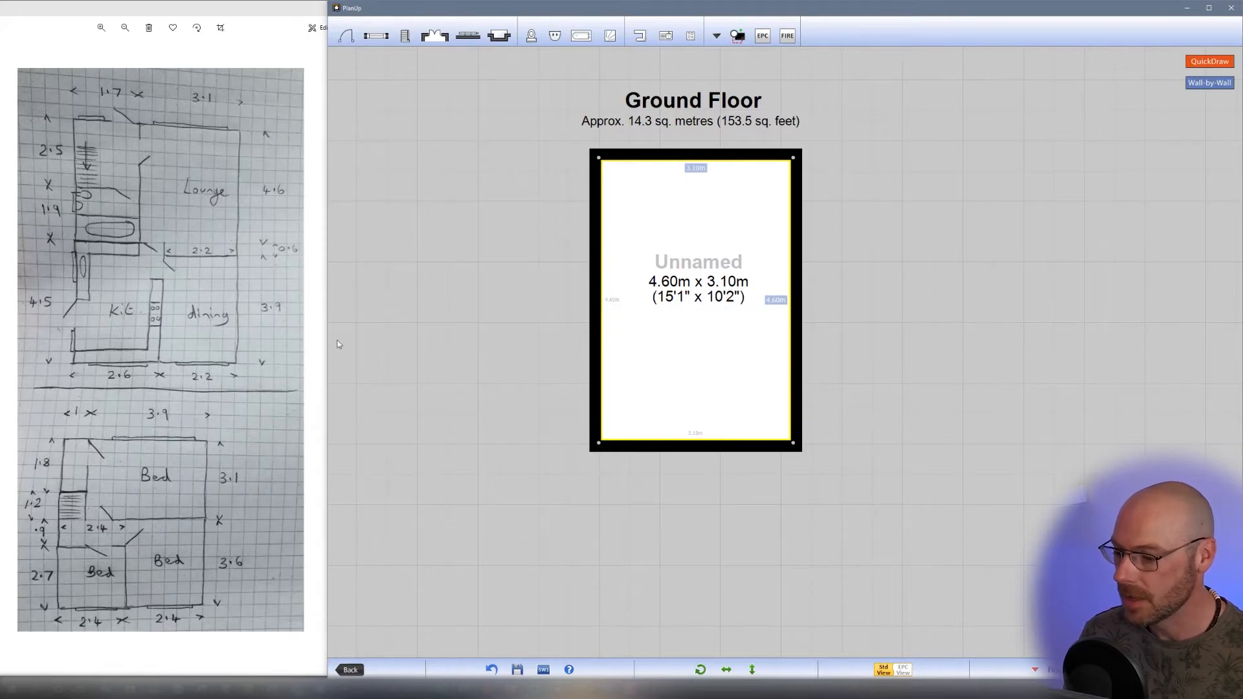
# Split the room's lower wall and move its left segment inward to form a corner notch about 0.46 m deep.
pyautogui.rightClick(663, 446)
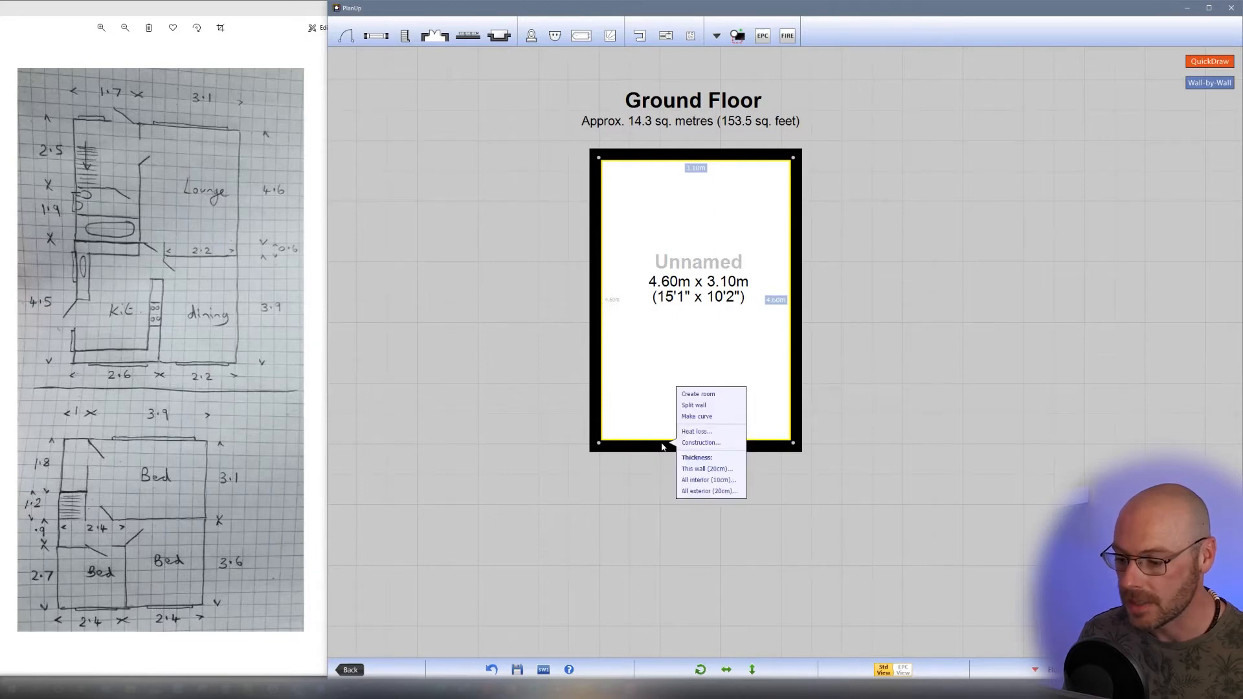
pyautogui.click(693, 405)
pyautogui.moveTo(624, 450); pyautogui.dragTo(630, 418)
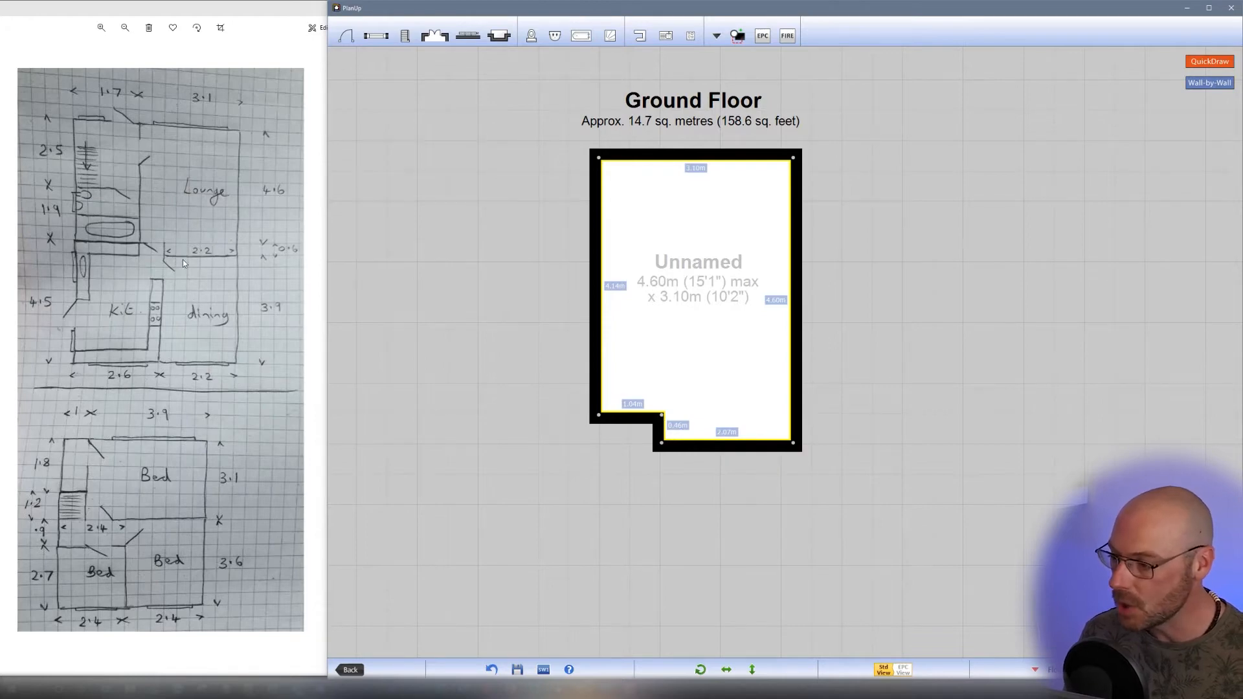
# Set the length of the lower wall segment beside the notch to 2.2 m.
pyautogui.click(727, 432)
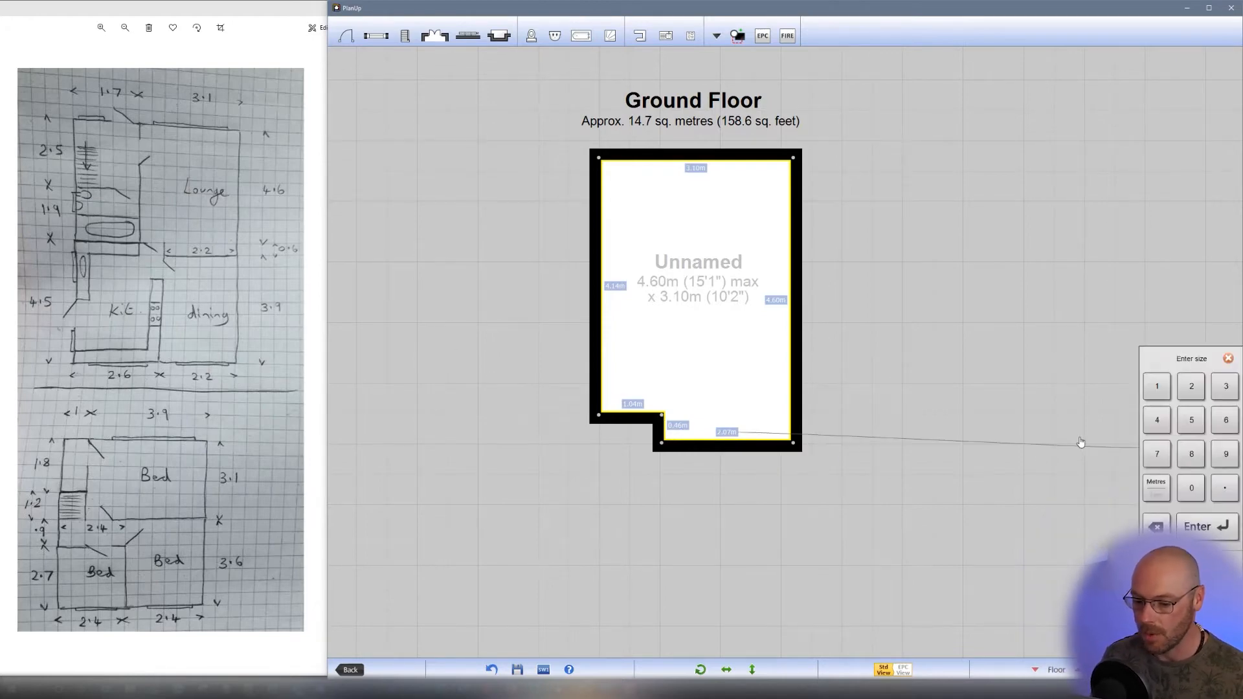
pyautogui.click(1192, 389)
pyautogui.click(1191, 388)
pyautogui.click(1198, 527)
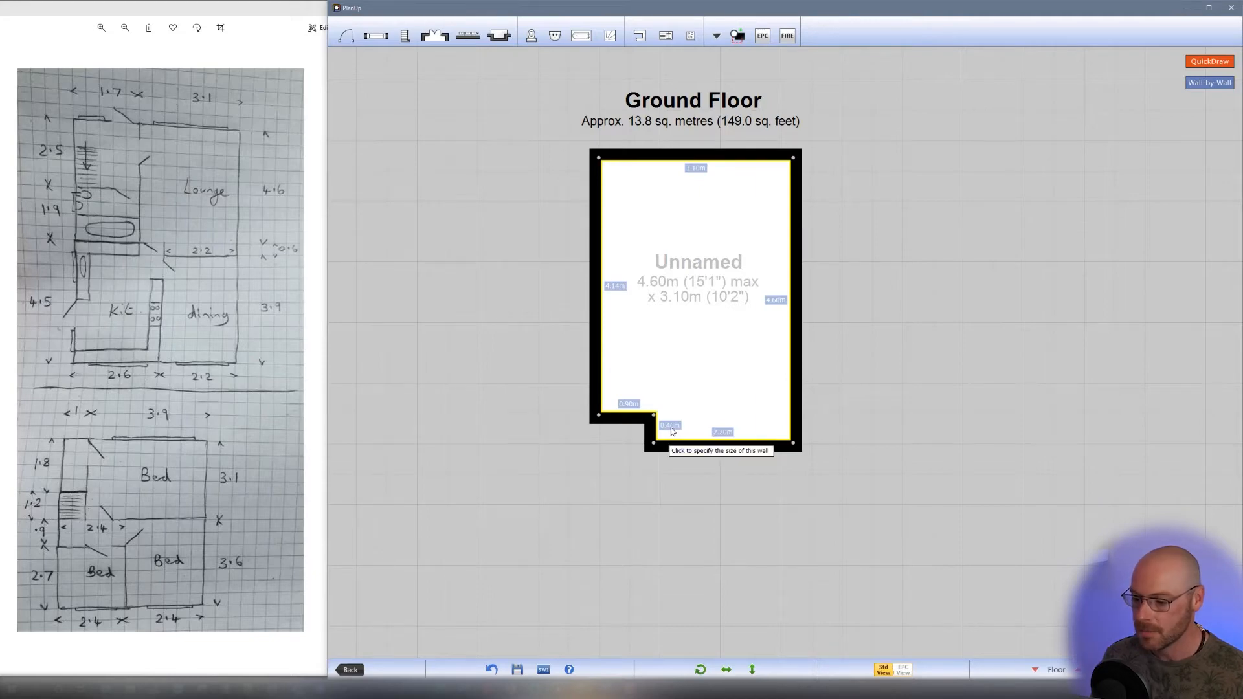
# Set the length of the notch's short vertical wall to 0.6 m.
pyautogui.click(693, 446)
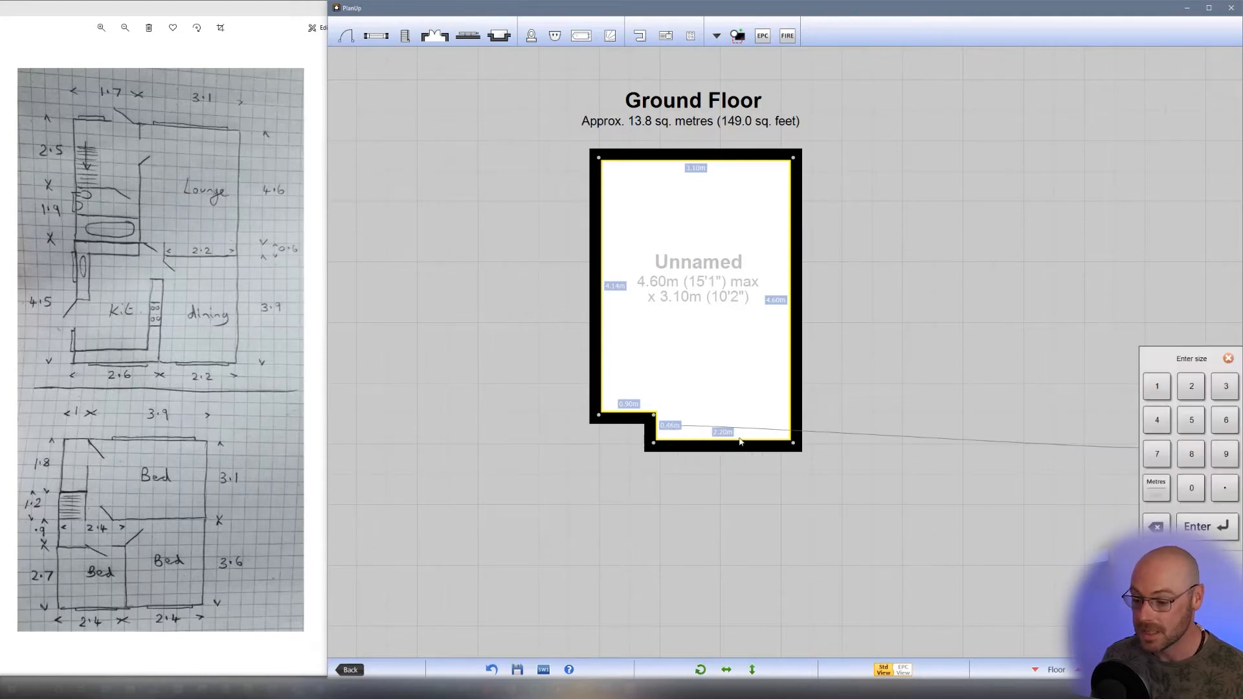
pyautogui.click(1196, 490)
pyautogui.click(1224, 488)
pyautogui.click(1222, 424)
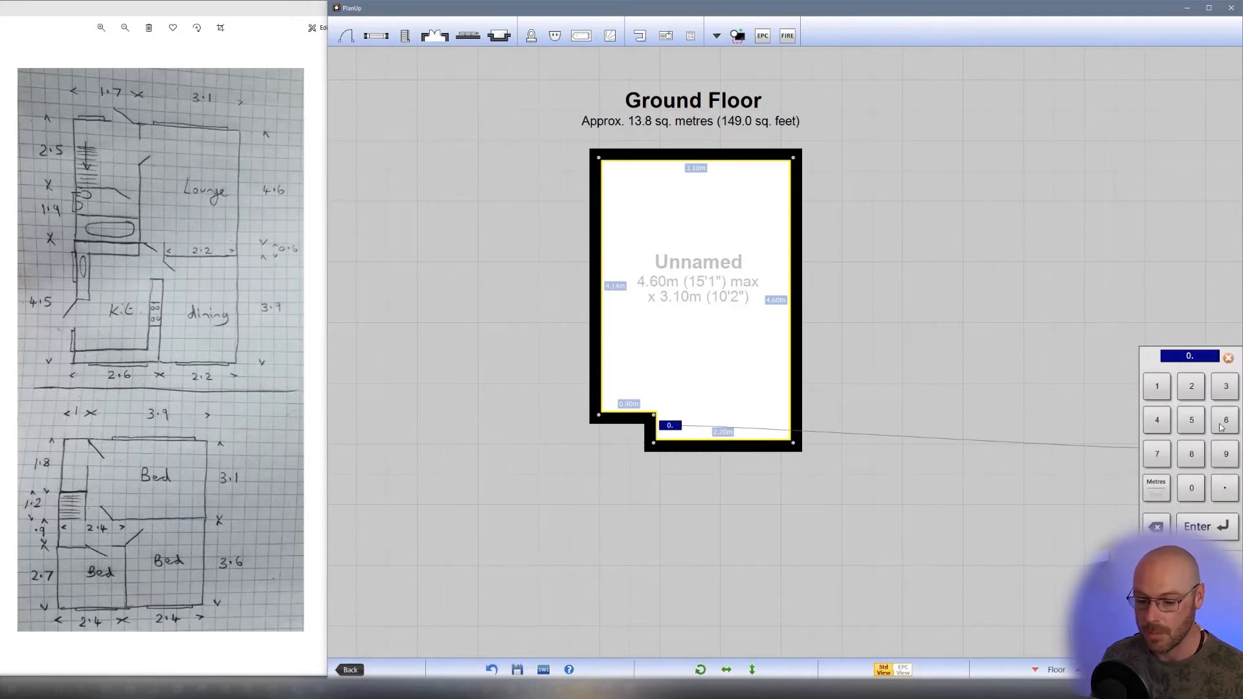
pyautogui.click(1205, 527)
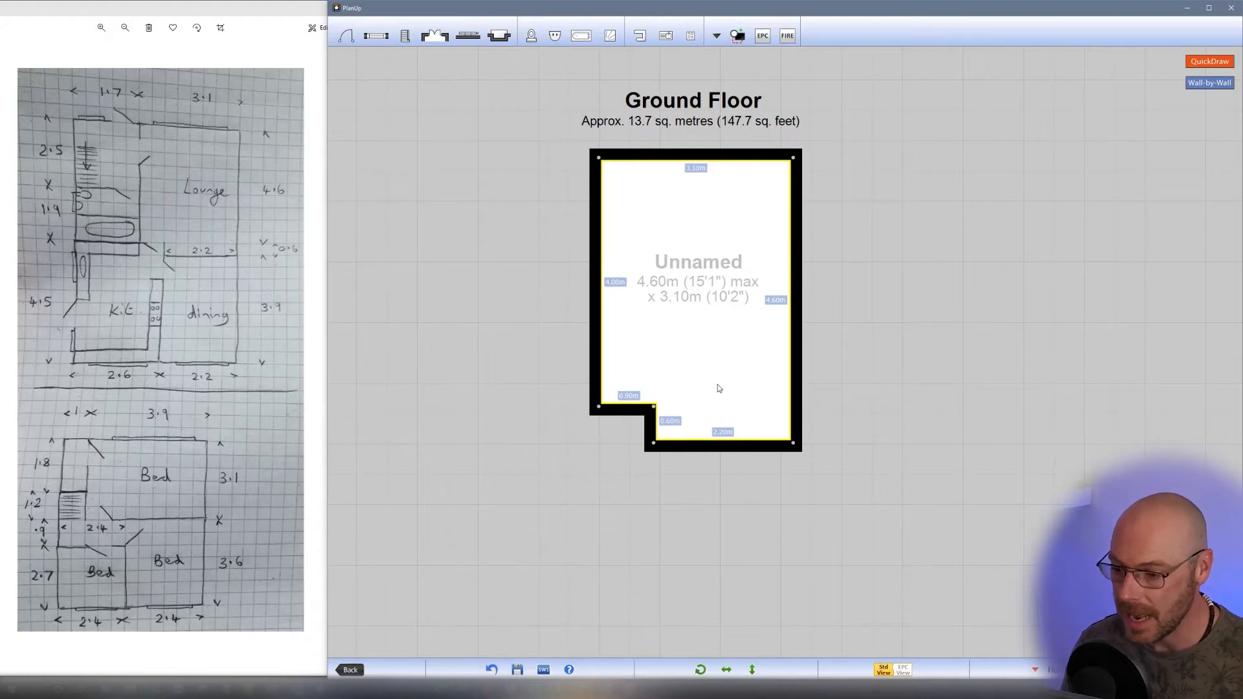
# Name the room Lounge and show its sizes on the floorplan.
pyautogui.click(702, 295)
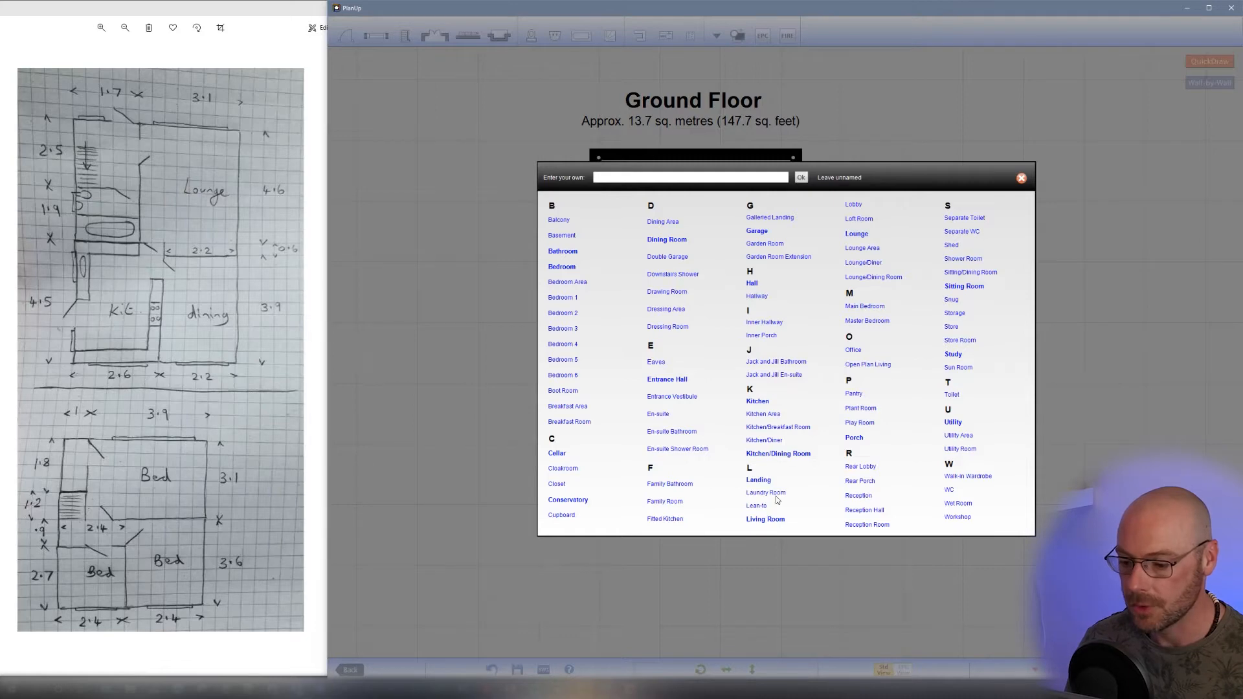
pyautogui.click(856, 235)
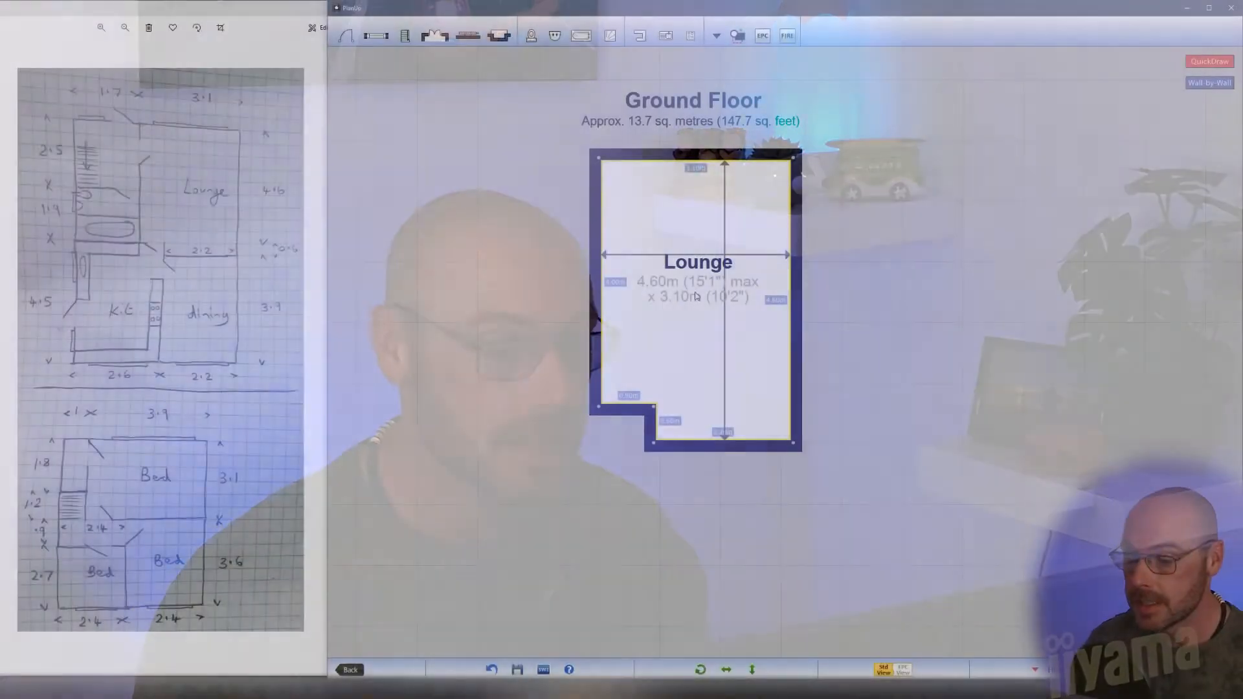
pyautogui.click(696, 296)
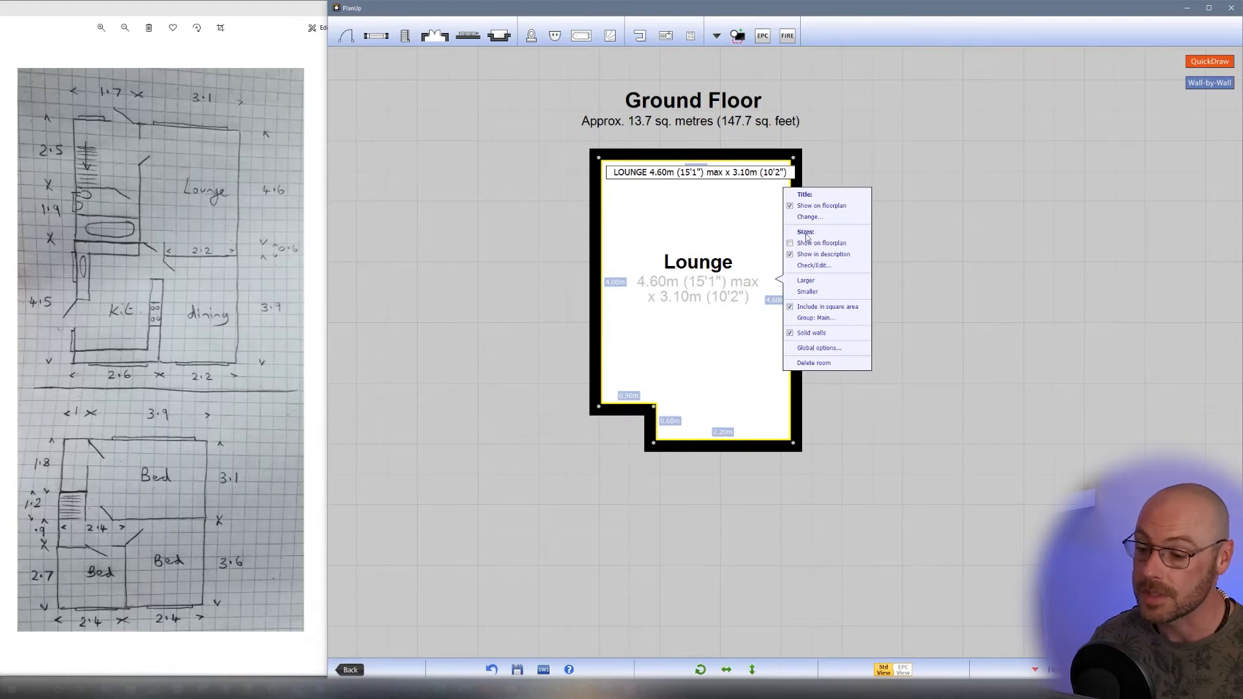
pyautogui.click(790, 245)
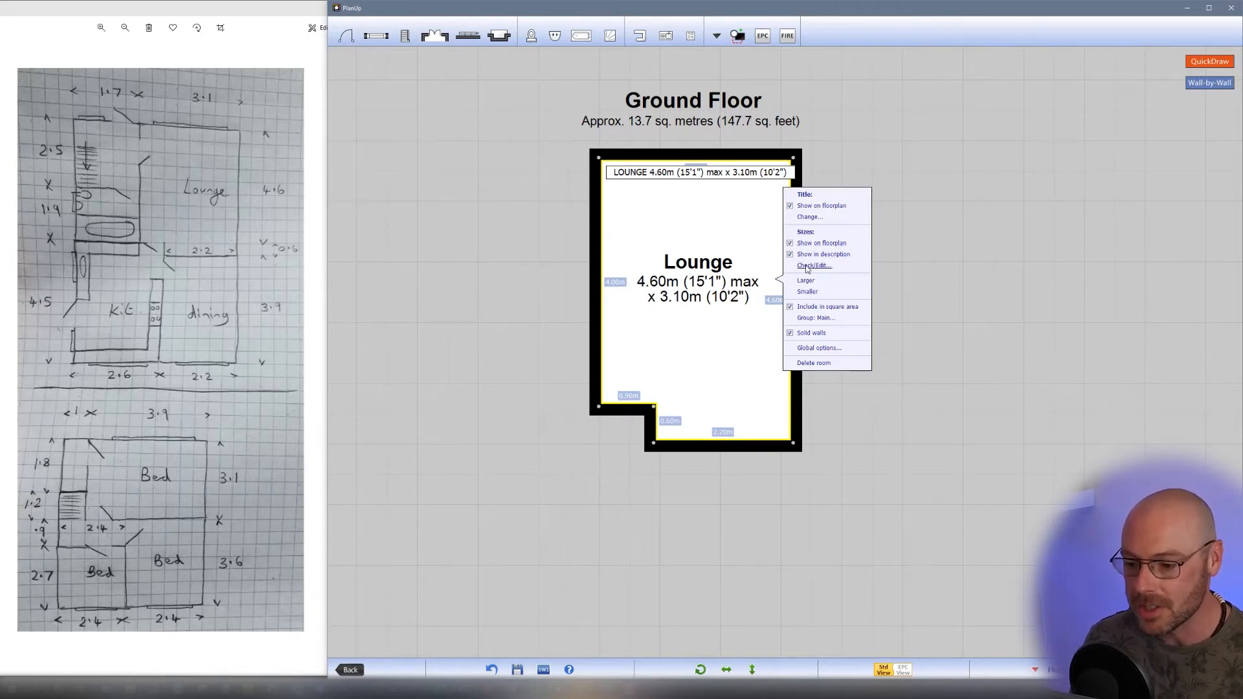
pyautogui.click(714, 339)
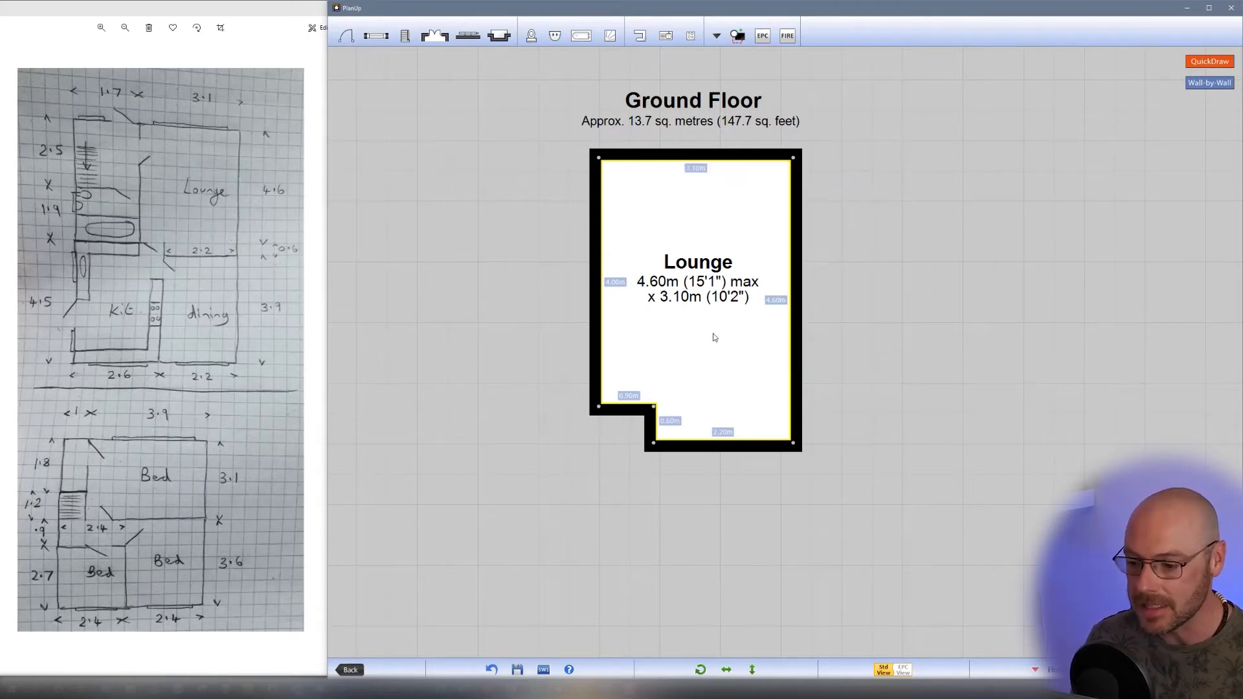
# Edit the lounge's displayed vertical measurement to end at the notch at 4.00 m and describe it as Min.
pyautogui.click(688, 287)
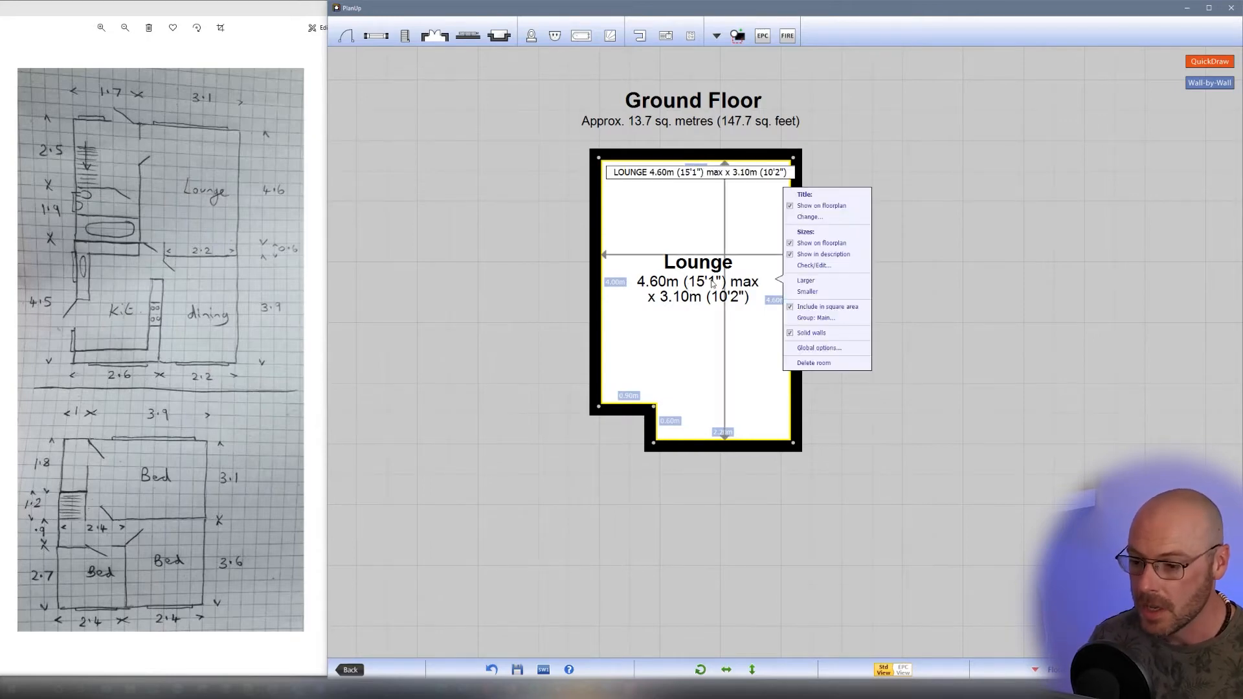
pyautogui.click(814, 265)
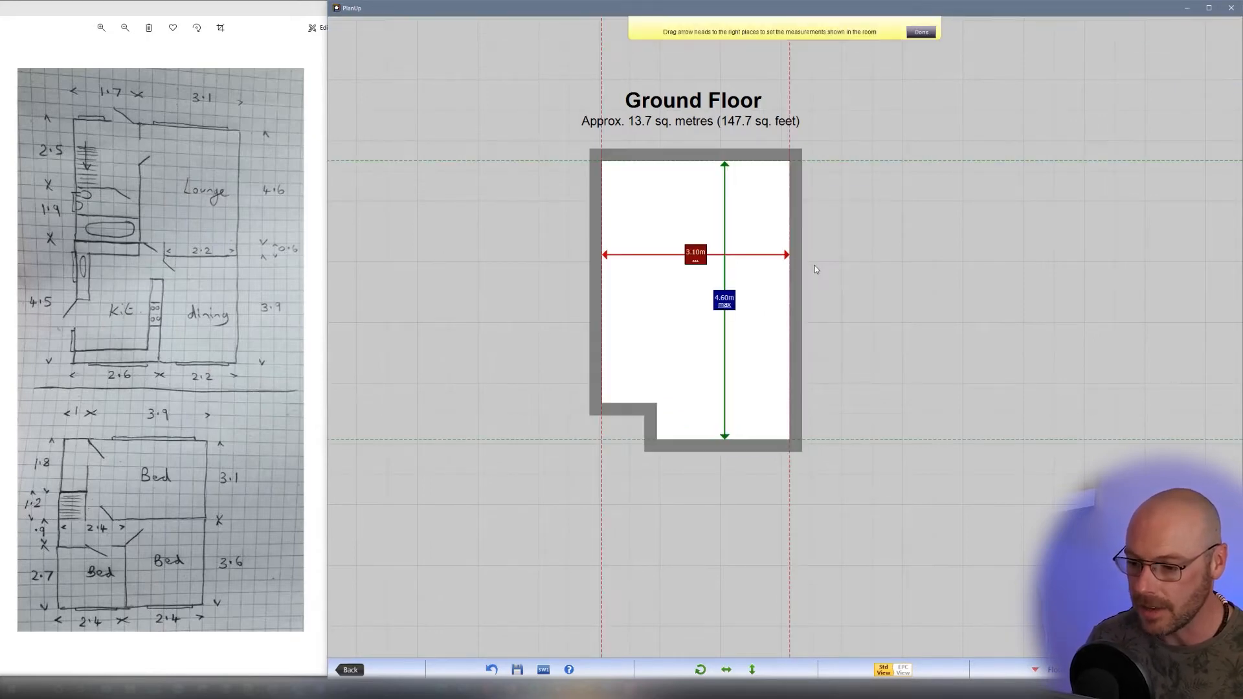
pyautogui.moveTo(784, 257)
pyautogui.mouseDown()
pyautogui.moveTo(733, 256)
pyautogui.moveTo(790, 261)
pyautogui.mouseUp()
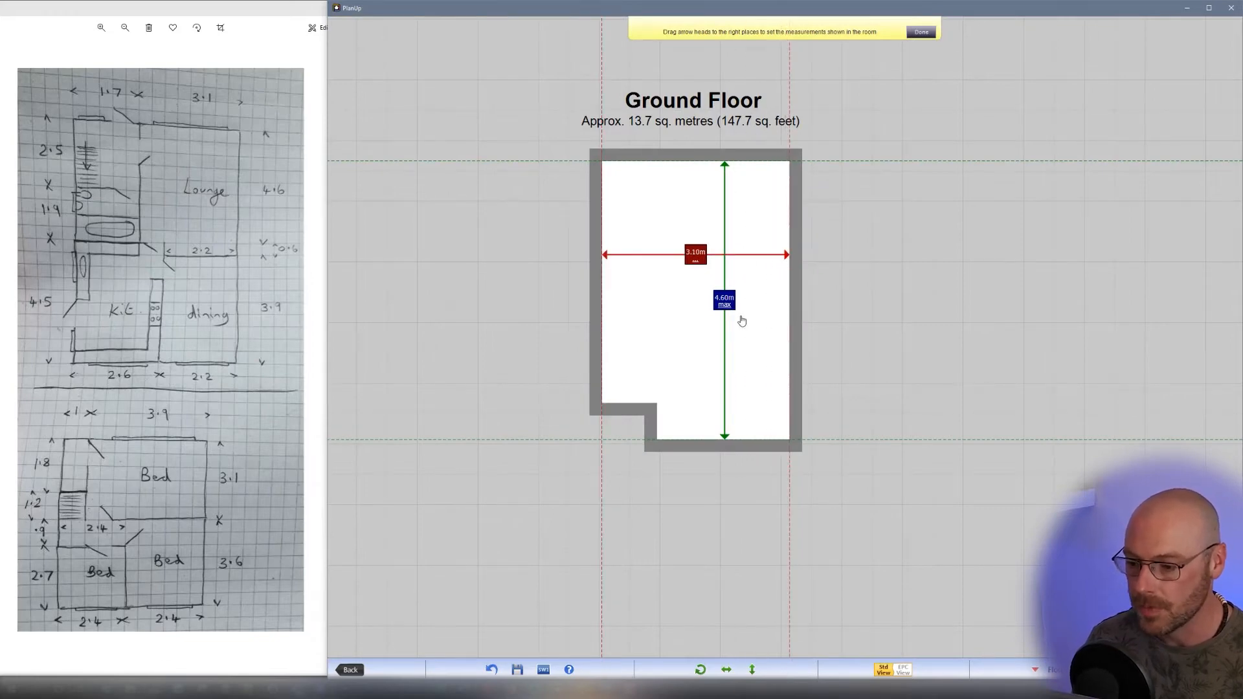
pyautogui.moveTo(724, 438); pyautogui.dragTo(728, 409)
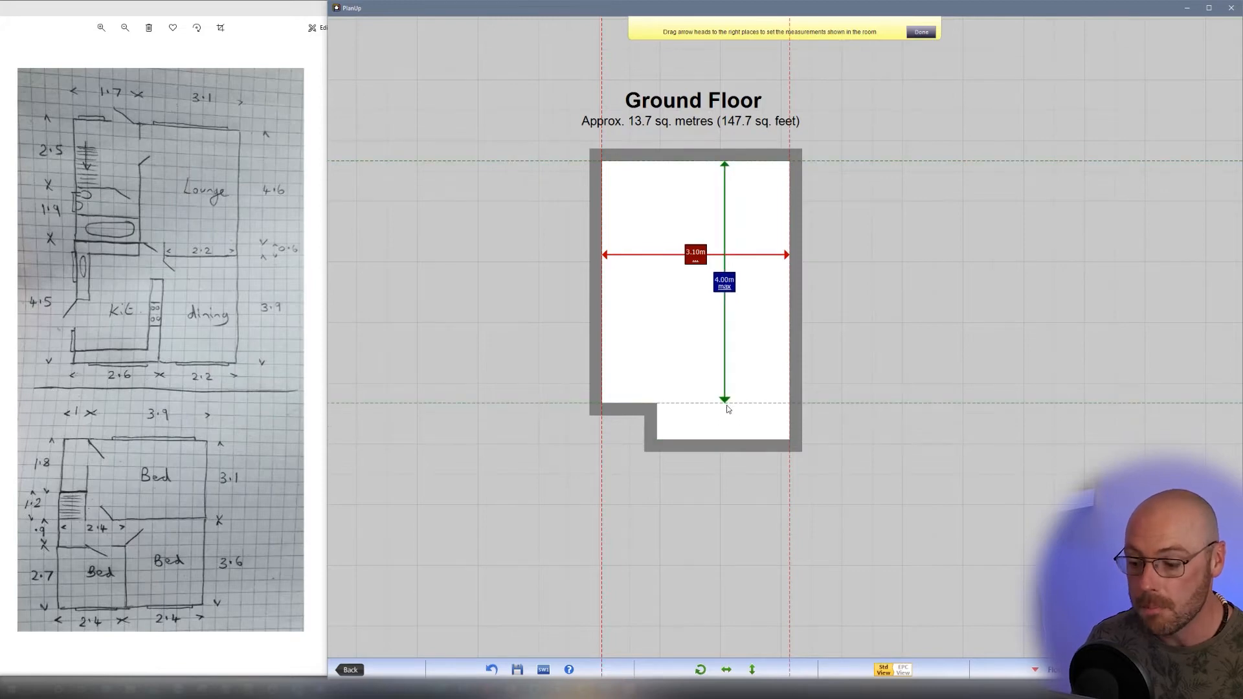
pyautogui.click(725, 286)
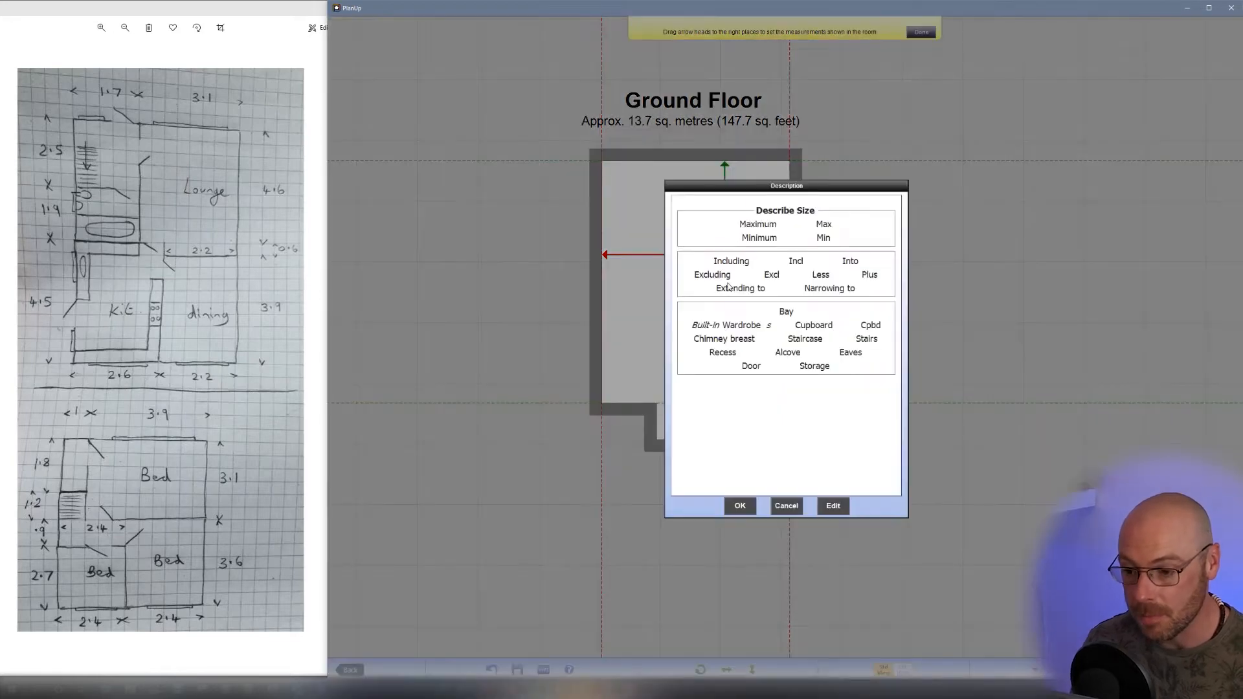
pyautogui.click(822, 239)
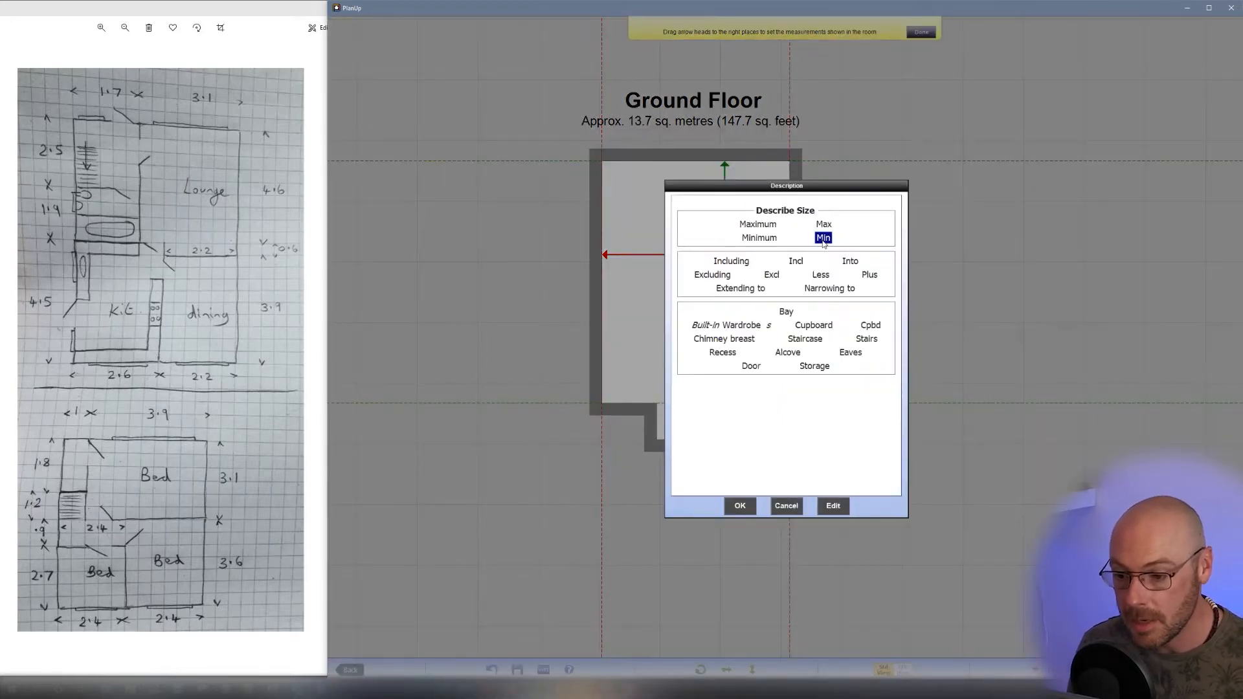
pyautogui.click(740, 506)
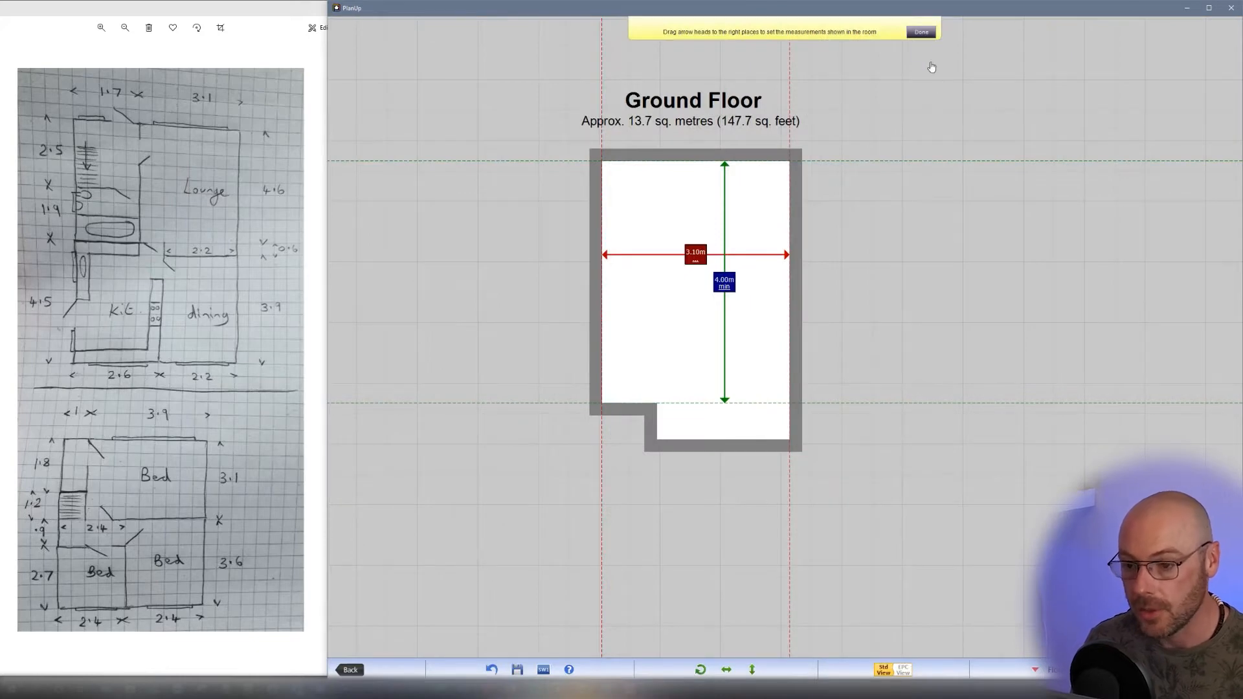
pyautogui.click(921, 34)
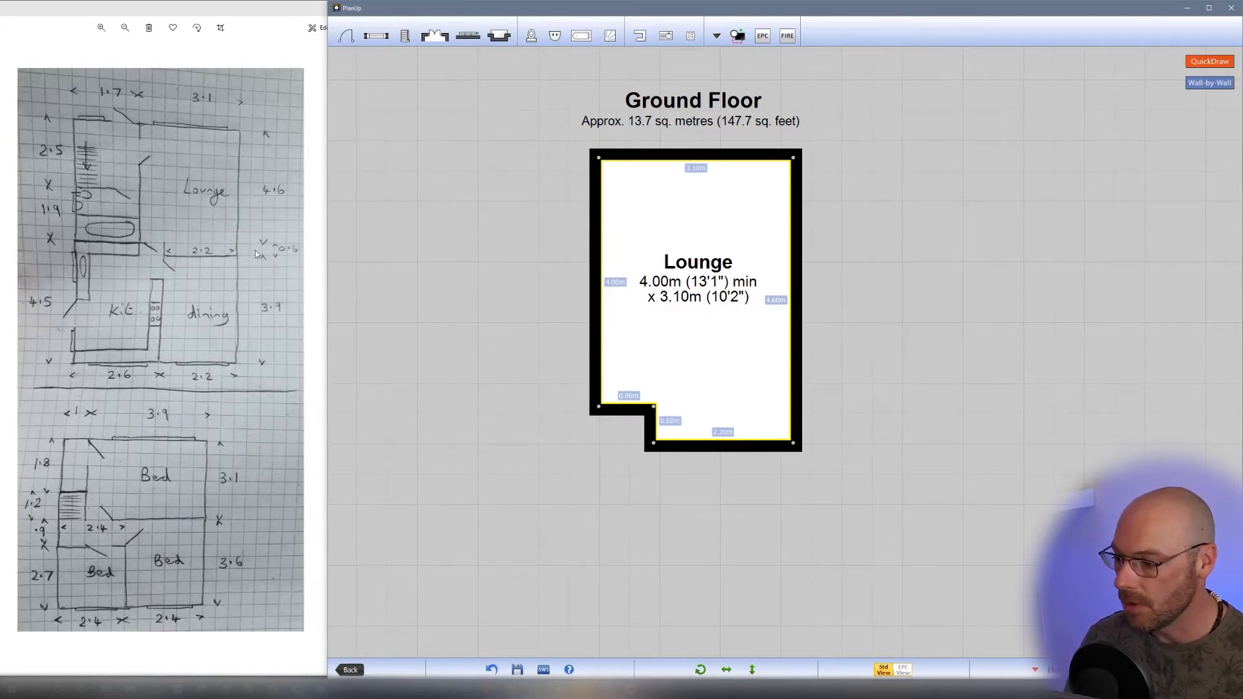
# Draw a new room about 2.73 m by 2.20 m directly below the lounge, sharing its lower wall, using QuickDraw.
pyautogui.moveTo(639, 492); pyautogui.dragTo(578, 431)
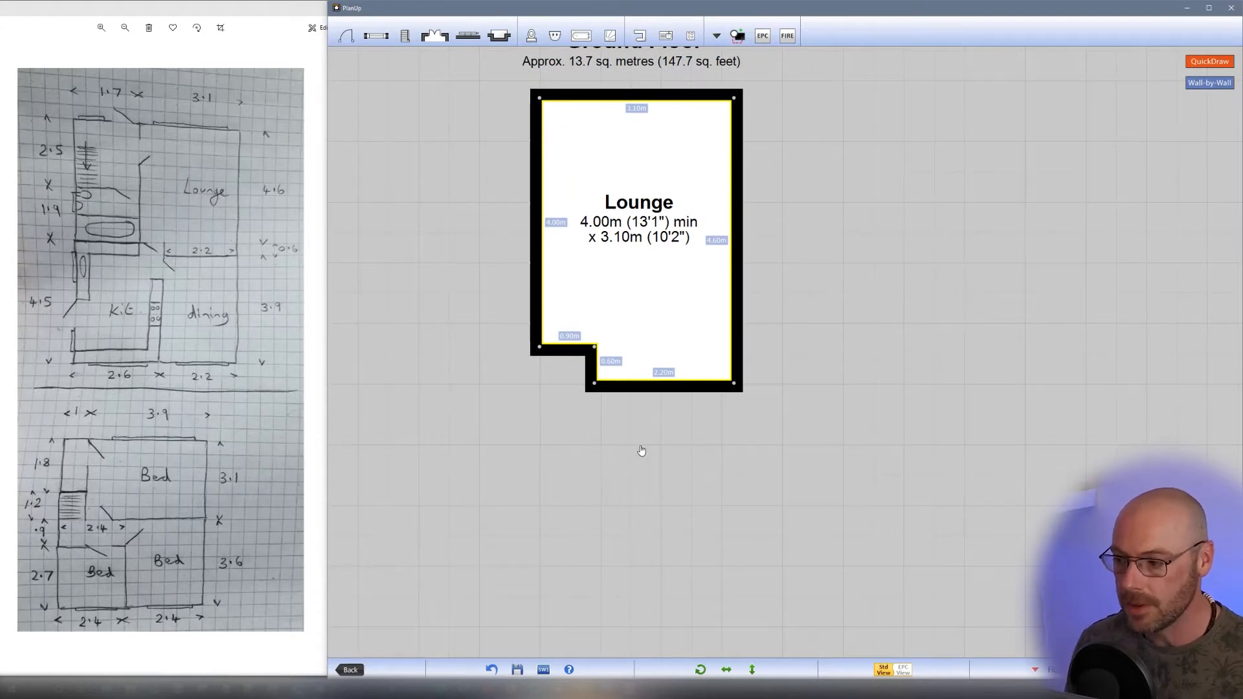
pyautogui.click(1208, 61)
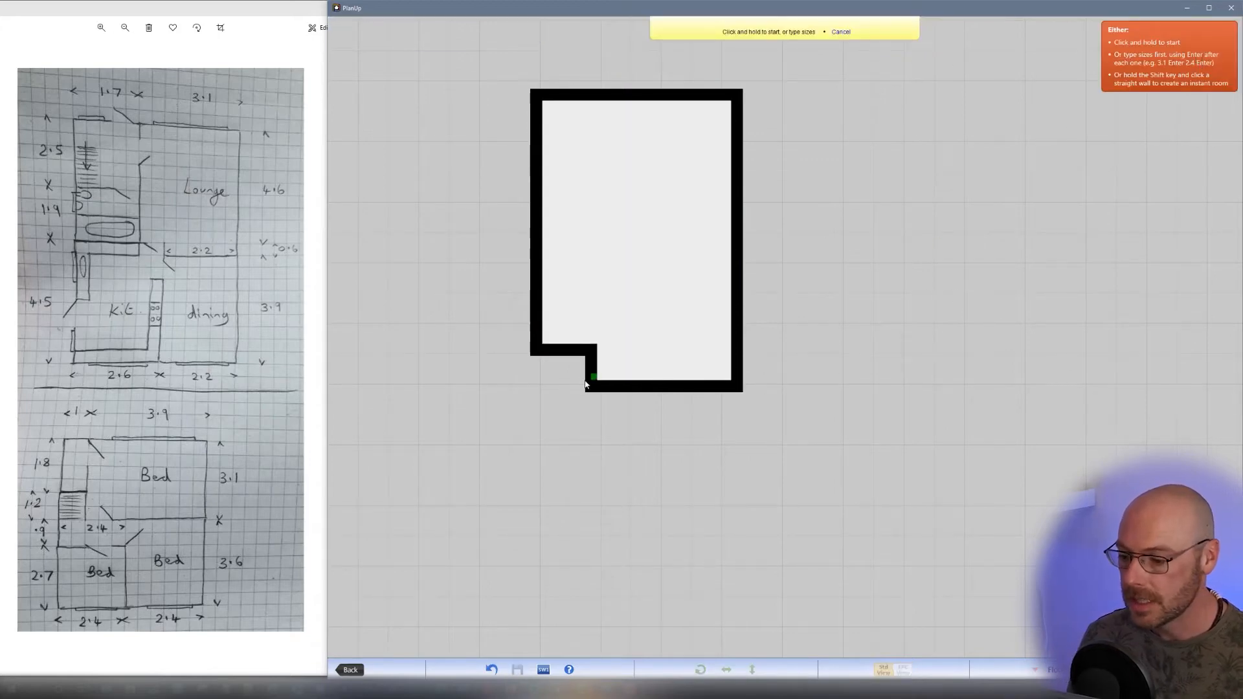
pyautogui.moveTo(590, 396); pyautogui.dragTo(735, 558)
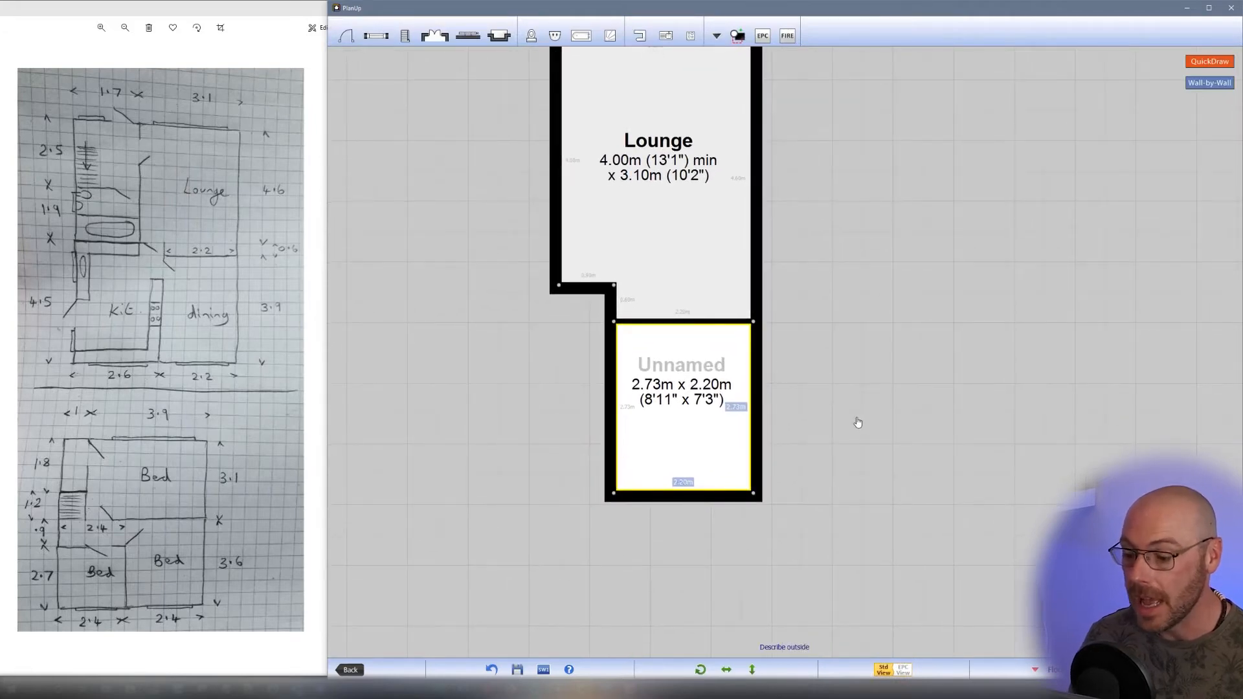
# Set the vertical length of the new room below the lounge to 3.9 m and name it Dining Room.
pyautogui.click(736, 407)
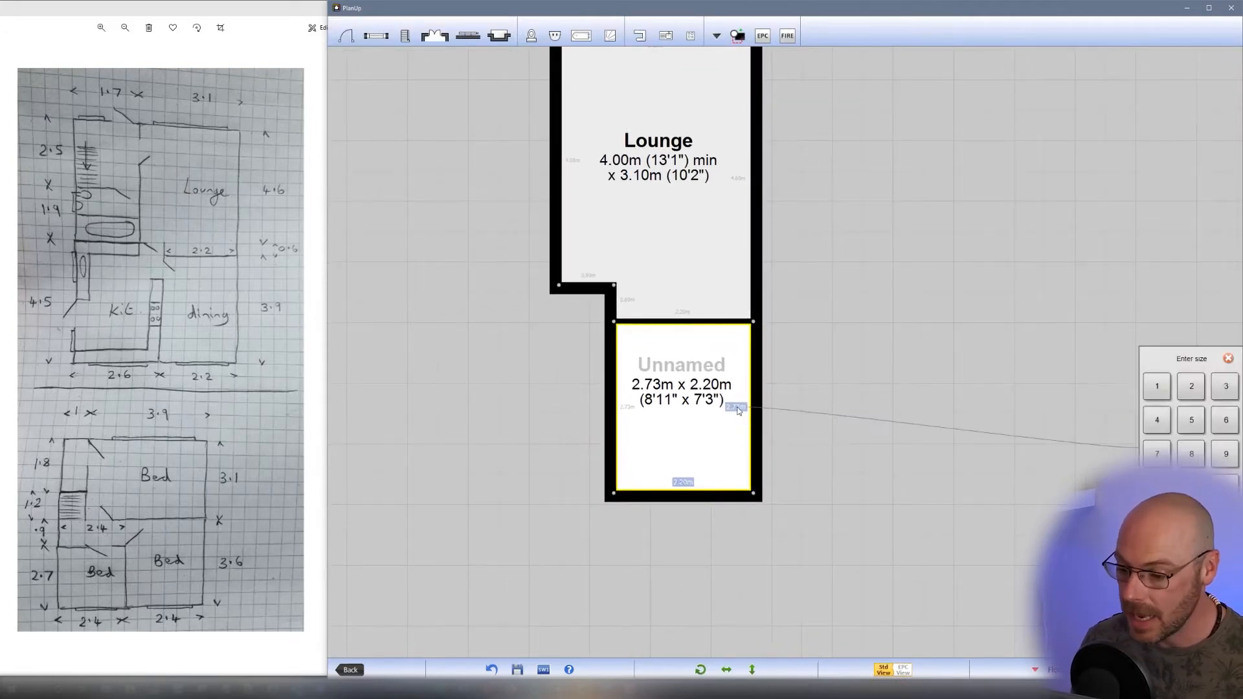
pyautogui.click(1218, 395)
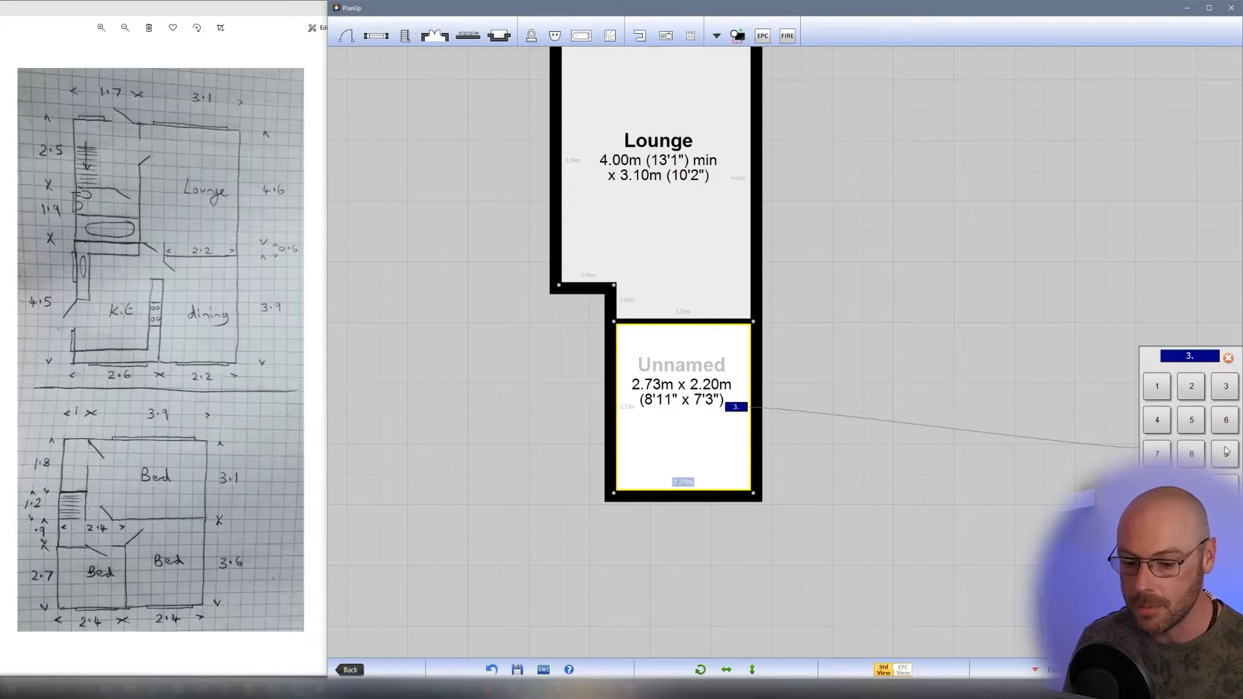
pyautogui.press('Return')
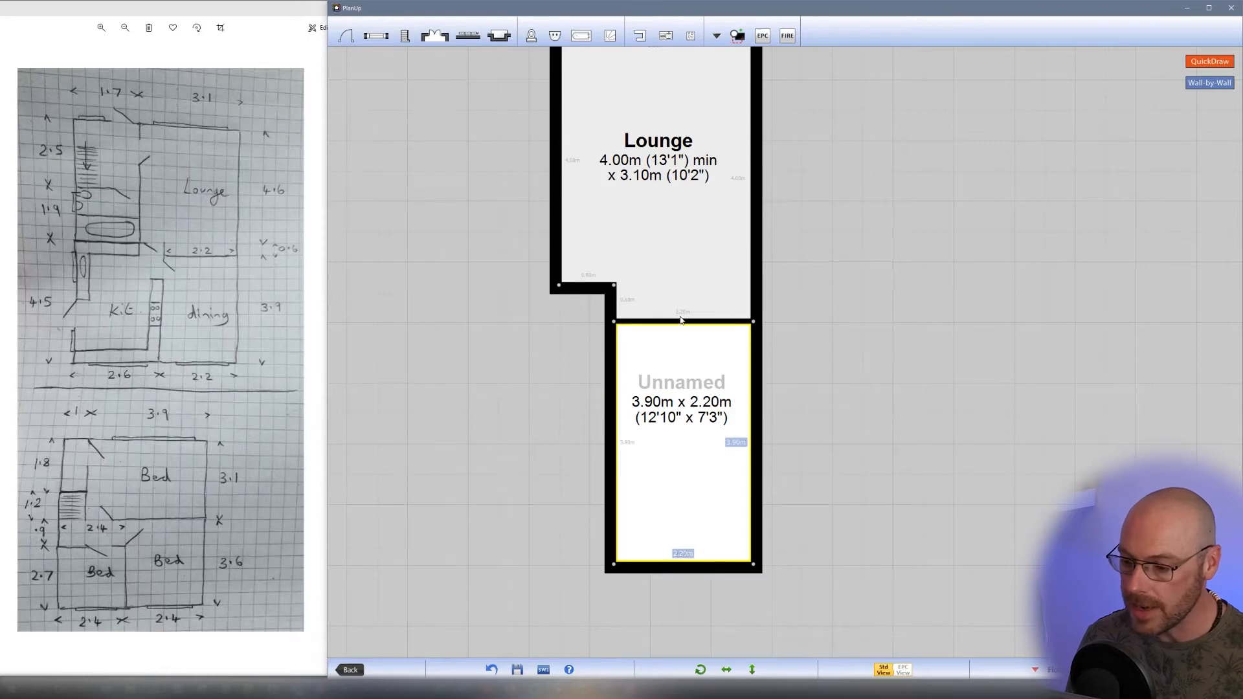
pyautogui.moveTo(797, 438); pyautogui.dragTo(825, 424)
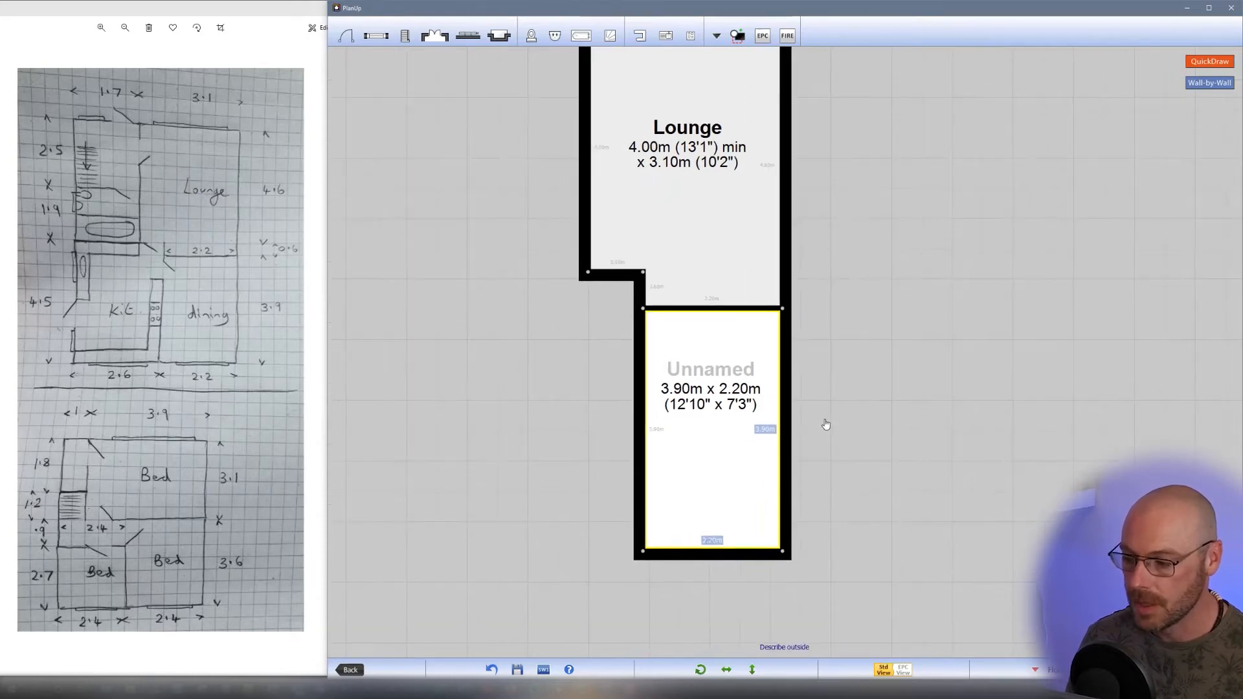
pyautogui.click(723, 374)
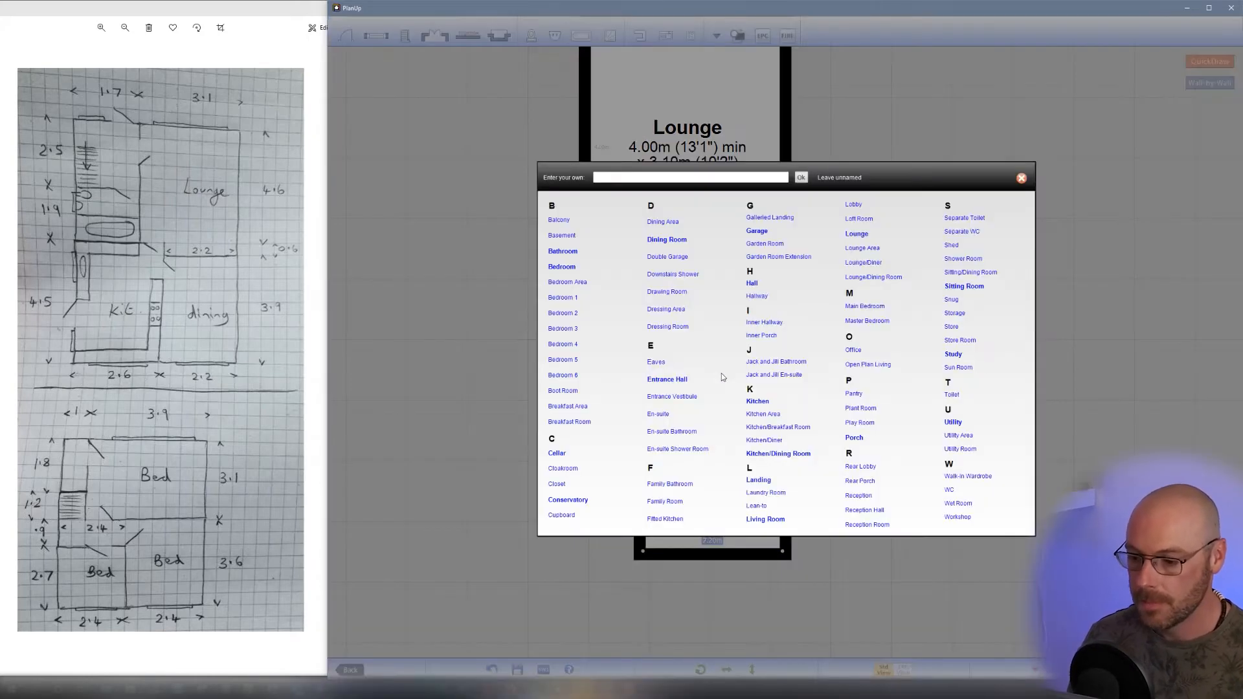
pyautogui.click(664, 240)
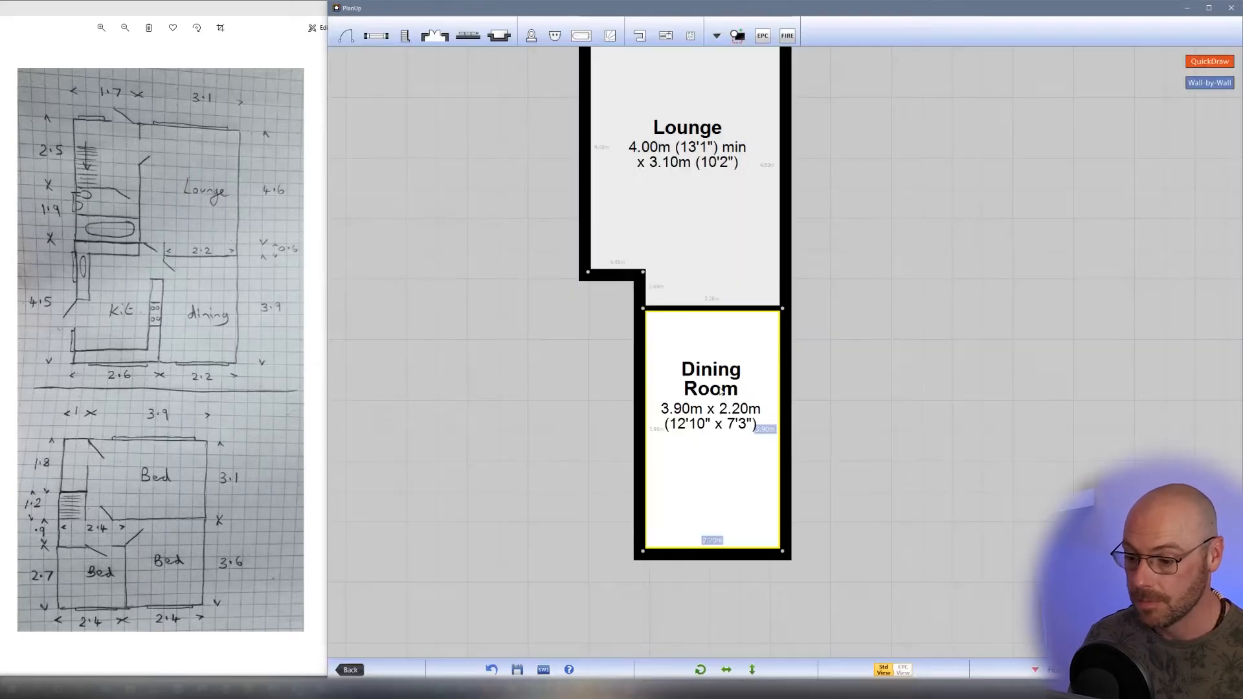
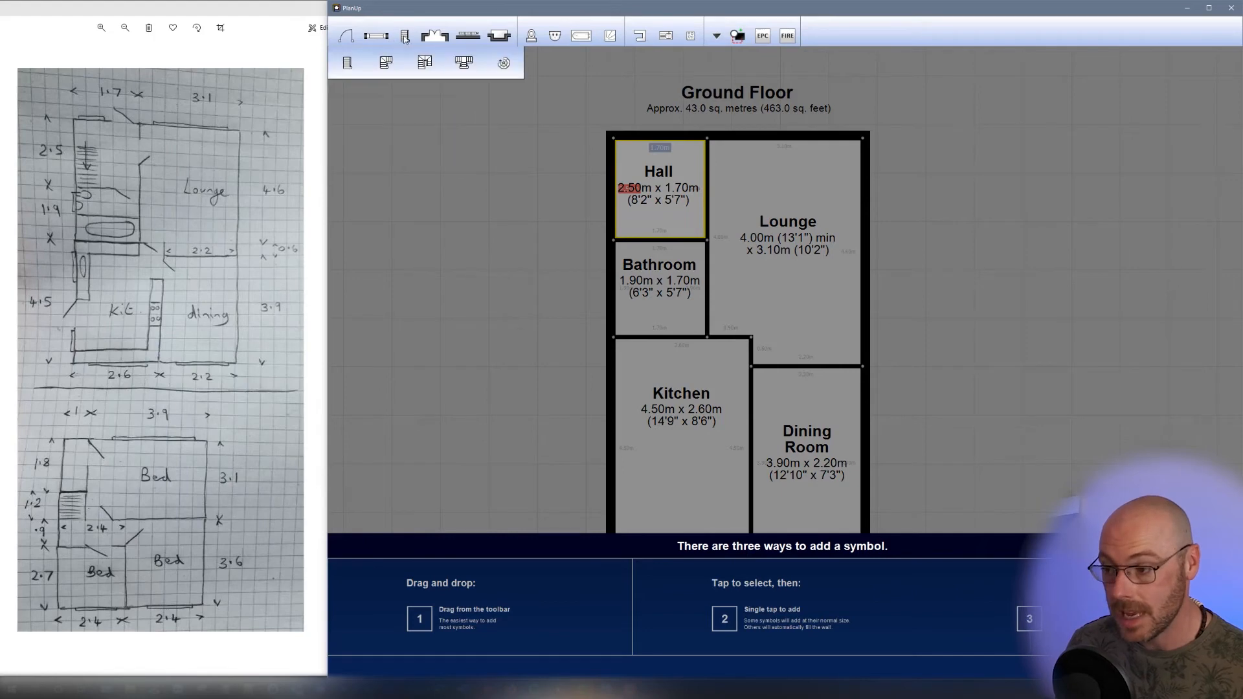
pyautogui.moveTo(464, 37)
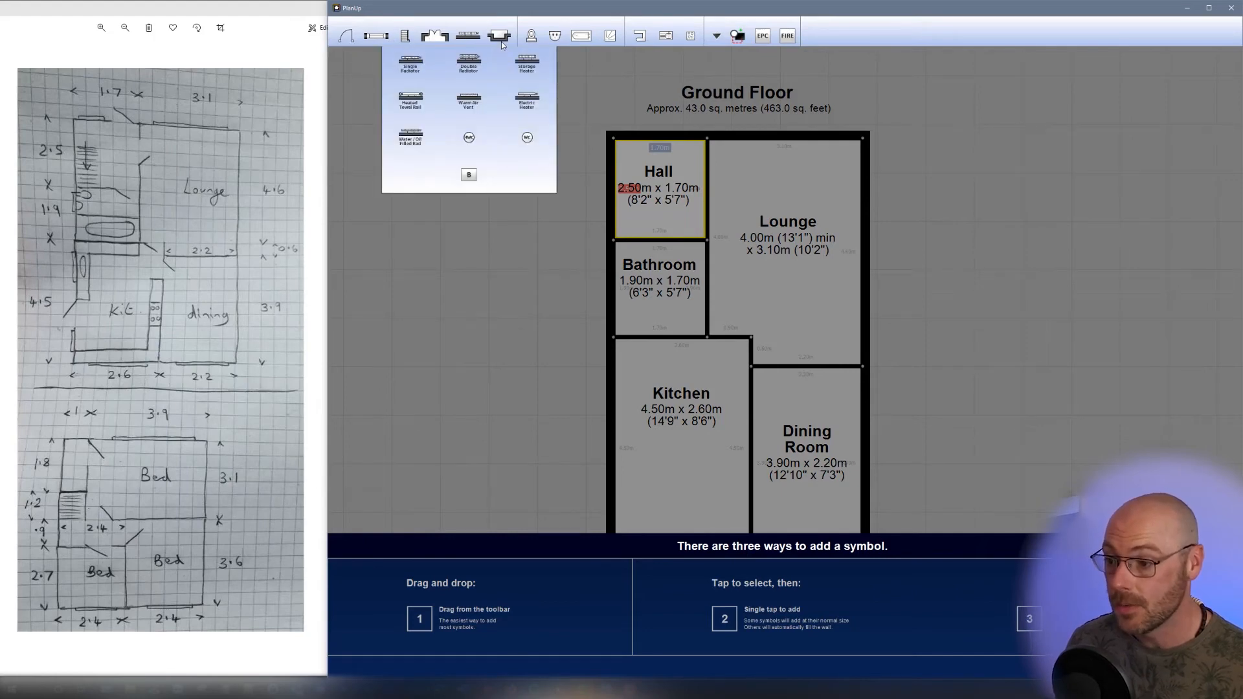
pyautogui.moveTo(501, 42)
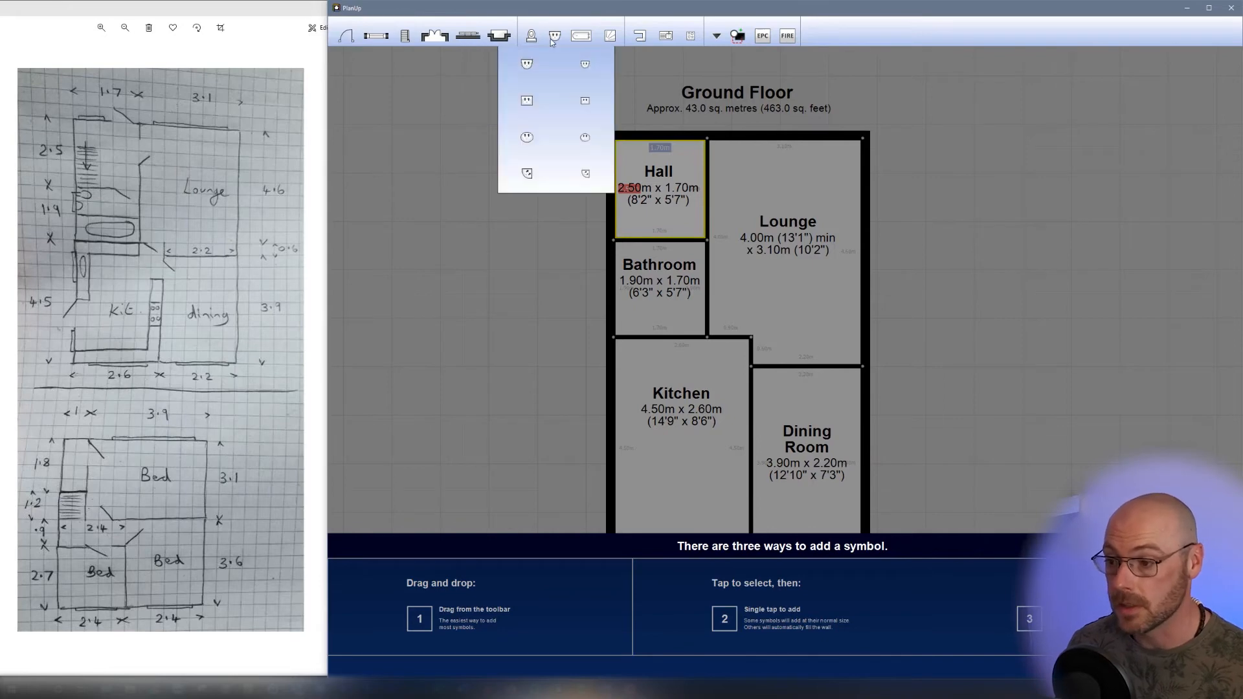
pyautogui.moveTo(582, 39)
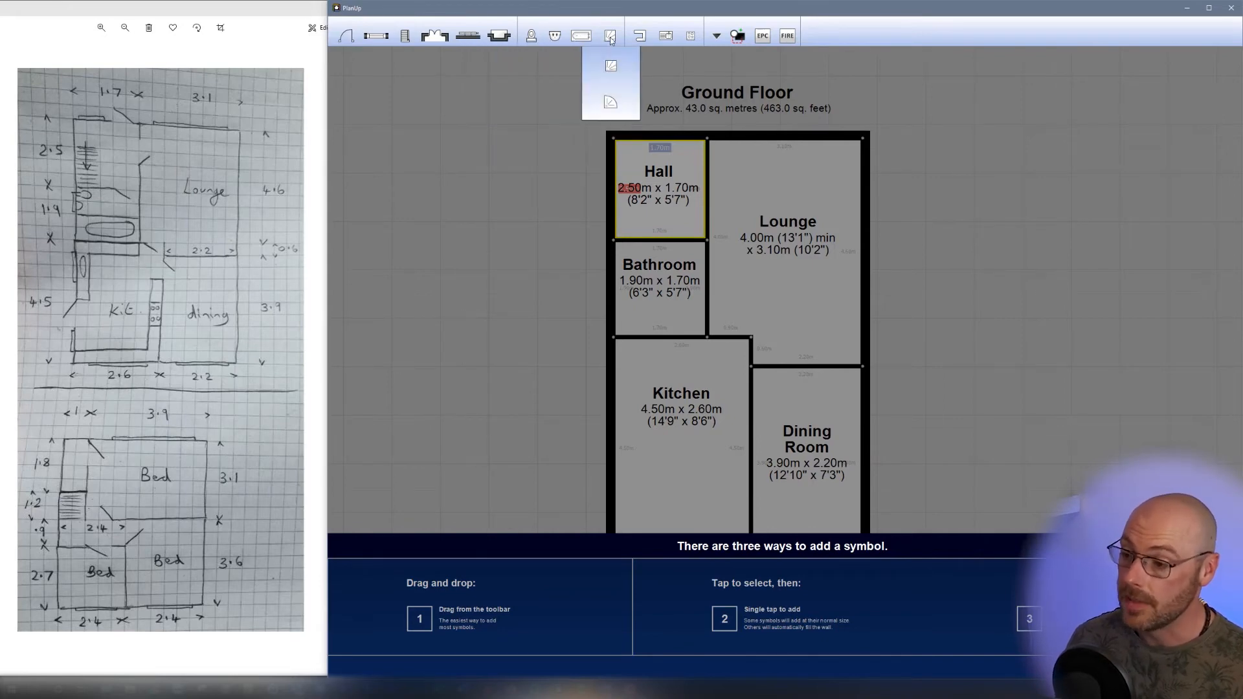
pyautogui.moveTo(666, 41)
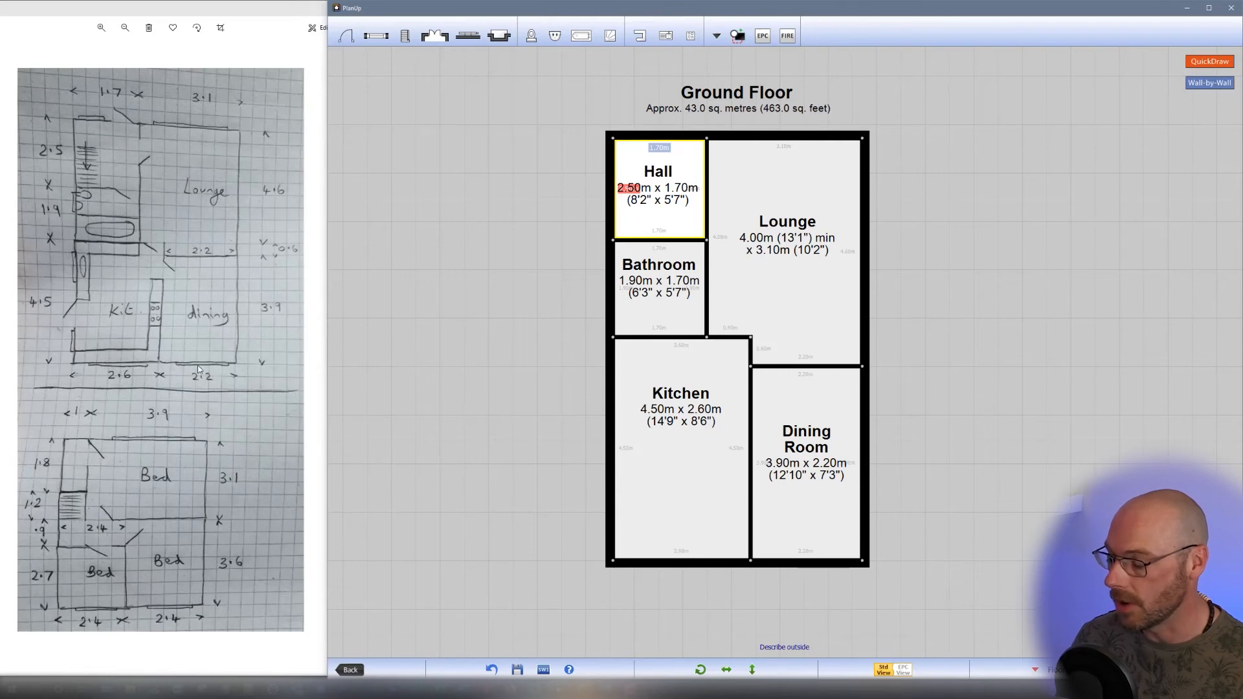
# Add a standard window to the hall's upper outer wall and shorten it so it covers only the wall's left part.
pyautogui.click(381, 39)
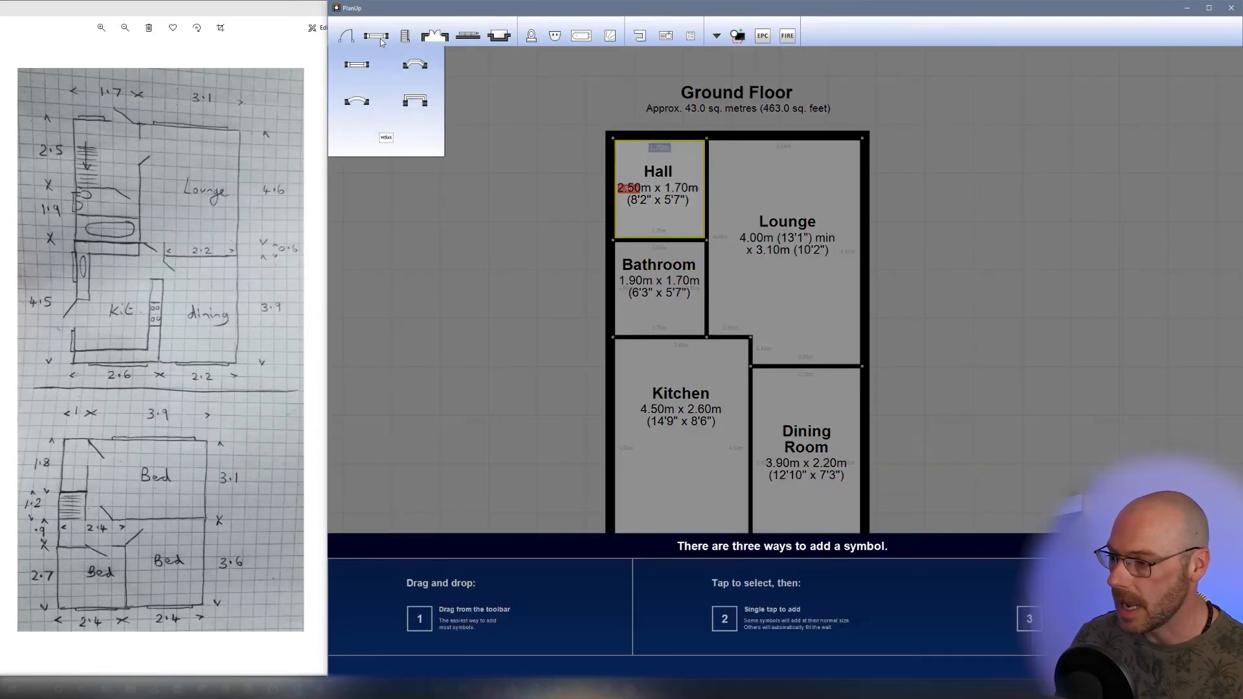
pyautogui.click(358, 67)
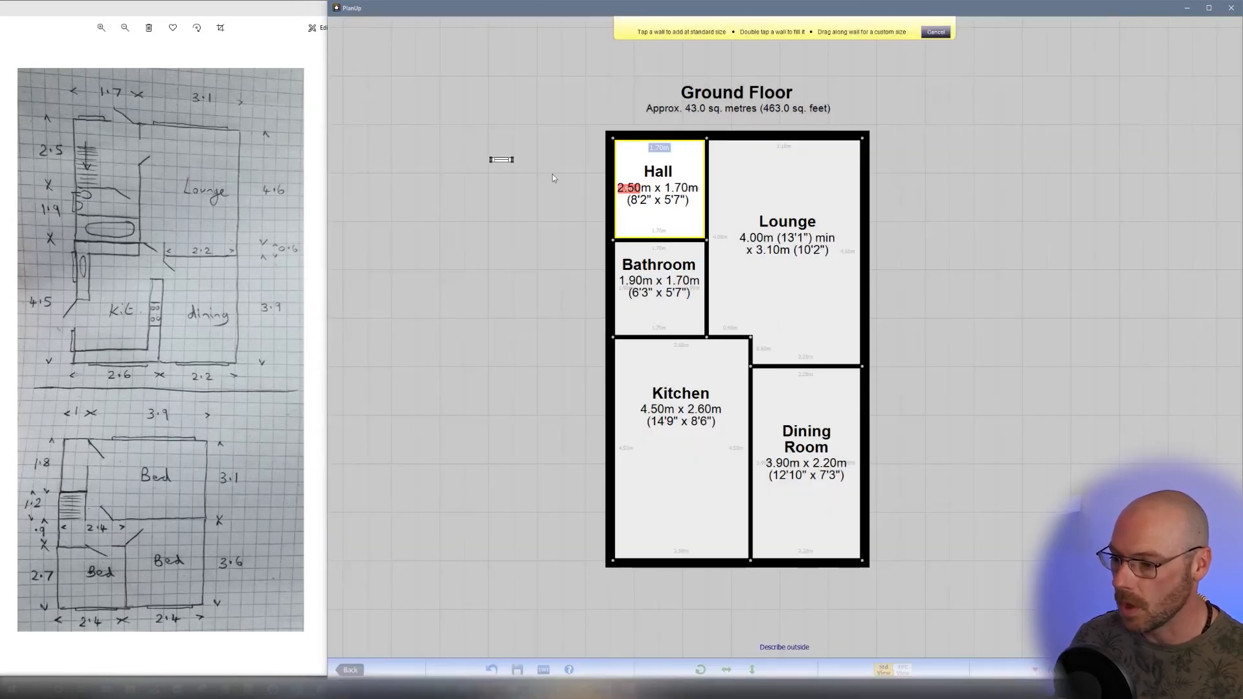
pyautogui.click(647, 138)
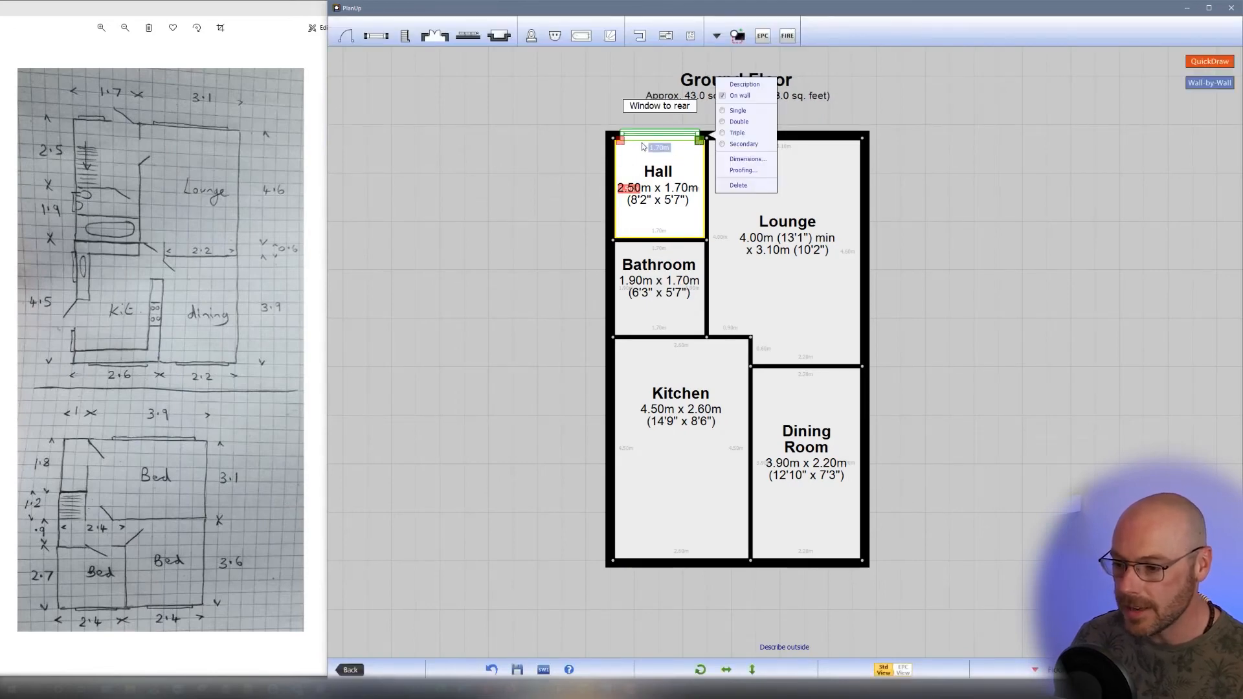
pyautogui.moveTo(699, 139); pyautogui.dragTo(655, 149)
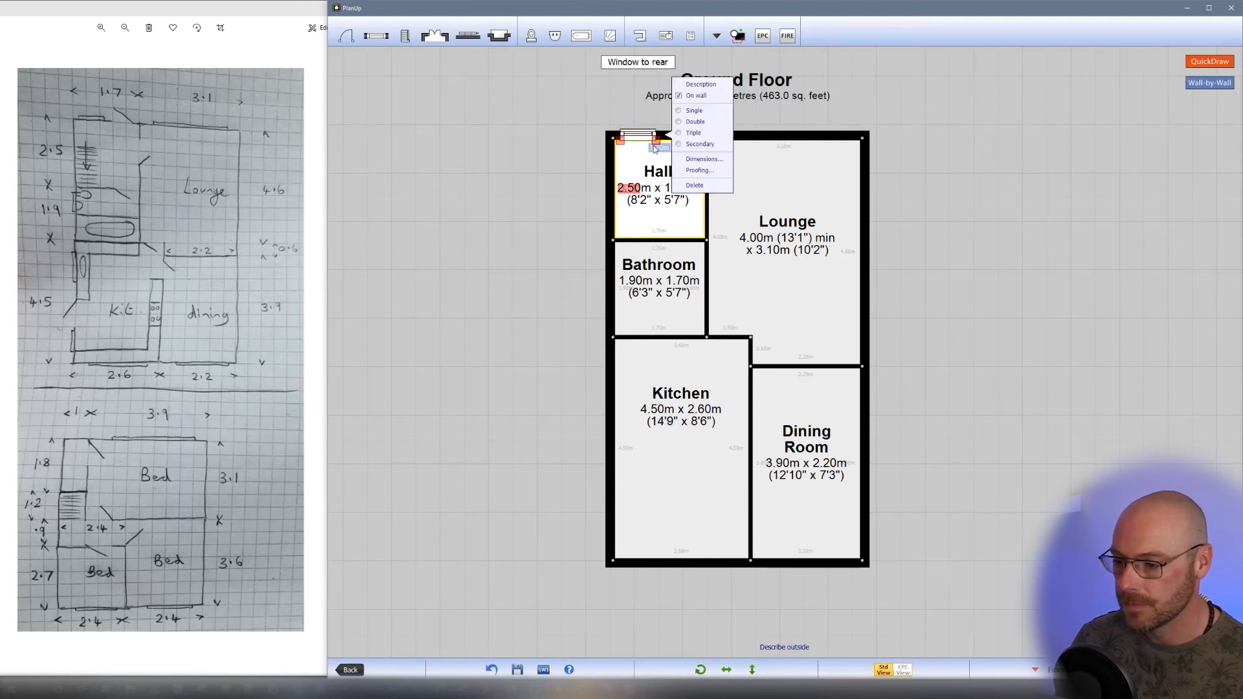
# Add a wide standard window centred on the lounge's upper outer wall, spanning most of its length.
pyautogui.click(788, 193)
pyautogui.click(376, 36)
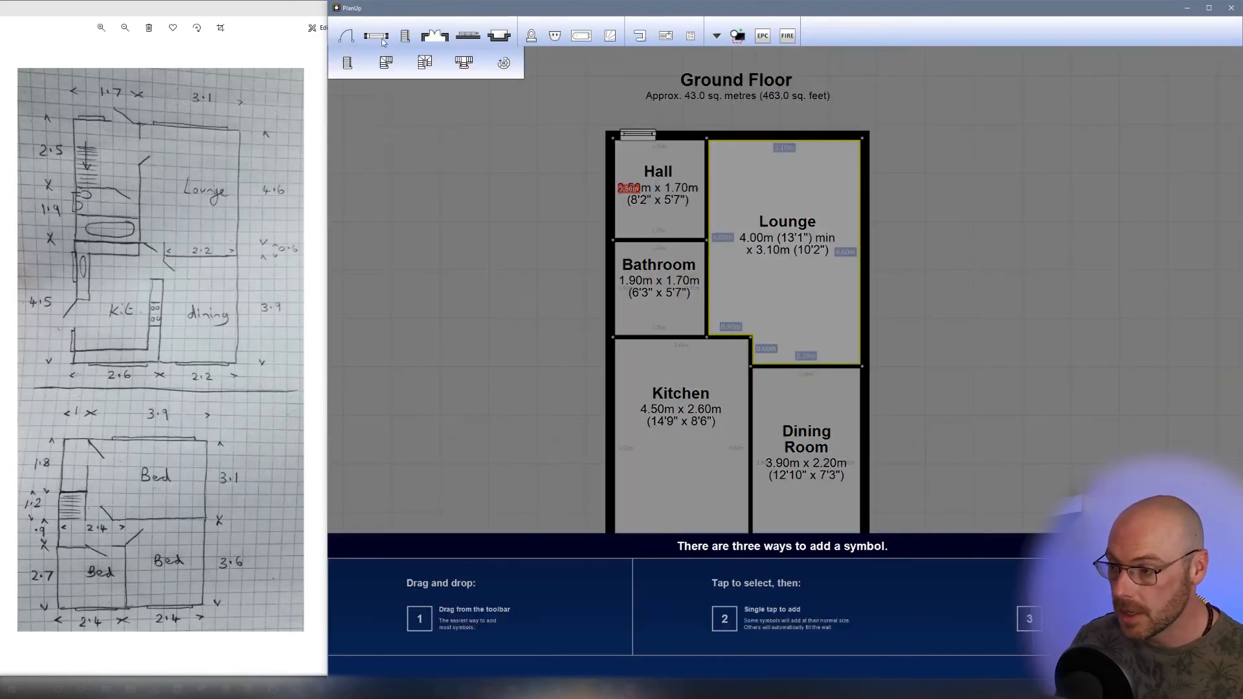
pyautogui.click(357, 63)
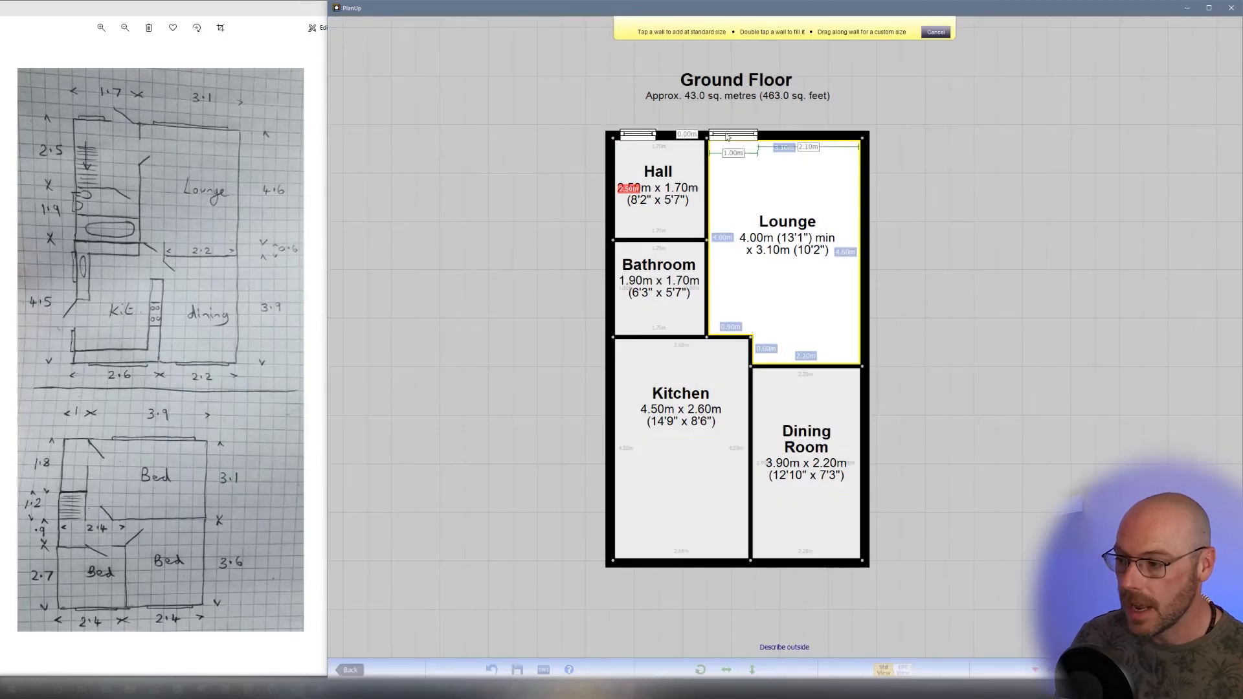
pyautogui.moveTo(727, 136); pyautogui.dragTo(848, 142)
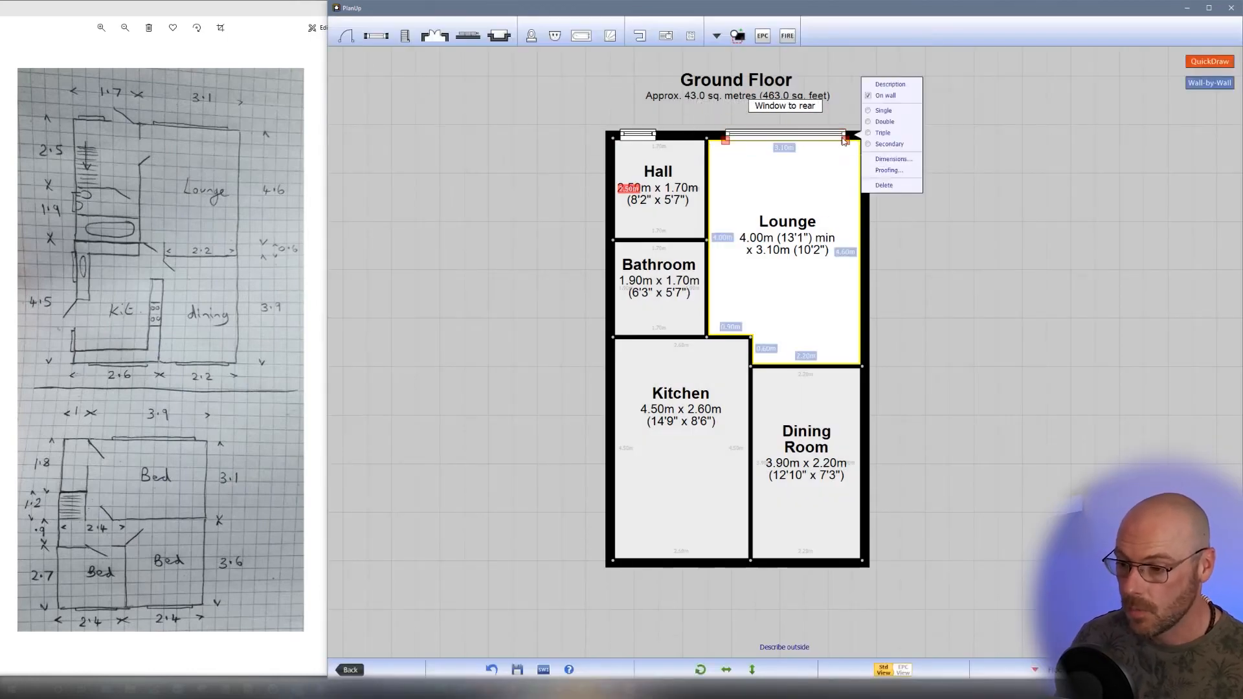
# Add a window to the upper part of the kitchen's left outer wall.
pyautogui.moveTo(790, 177); pyautogui.dragTo(776, 131)
pyautogui.moveTo(950, 313); pyautogui.dragTo(940, 269)
pyautogui.scroll(-1, 902, 305)
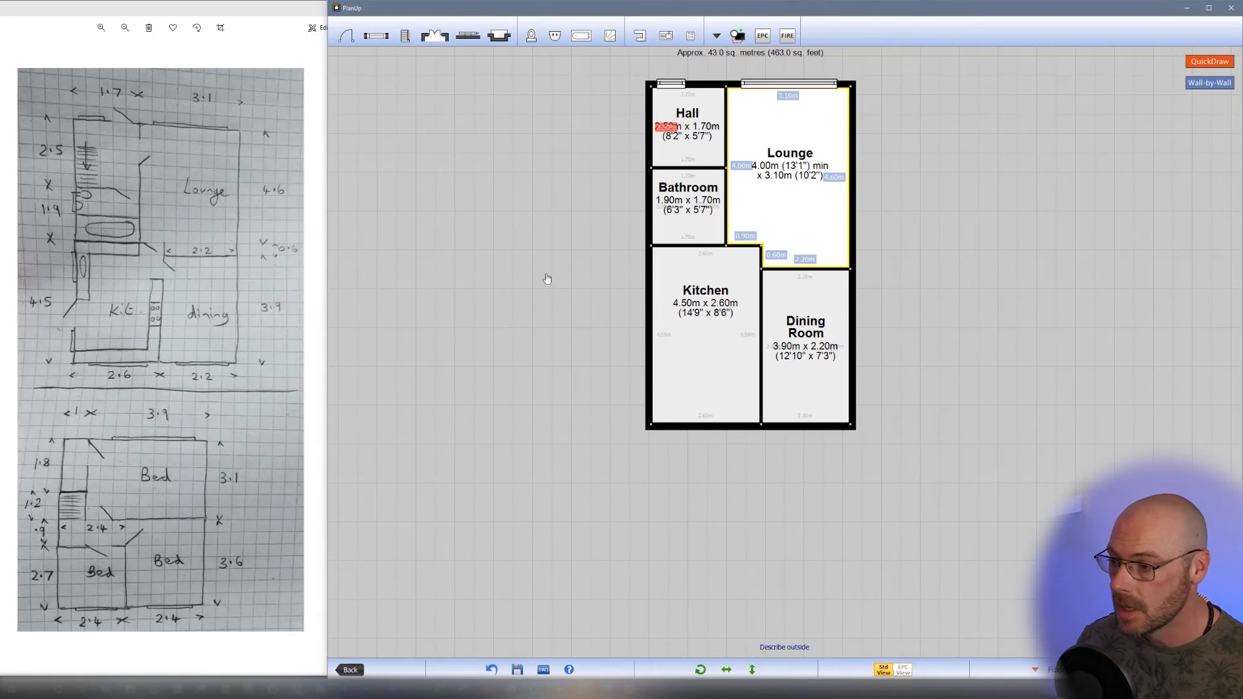
pyautogui.click(356, 33)
pyautogui.click(368, 68)
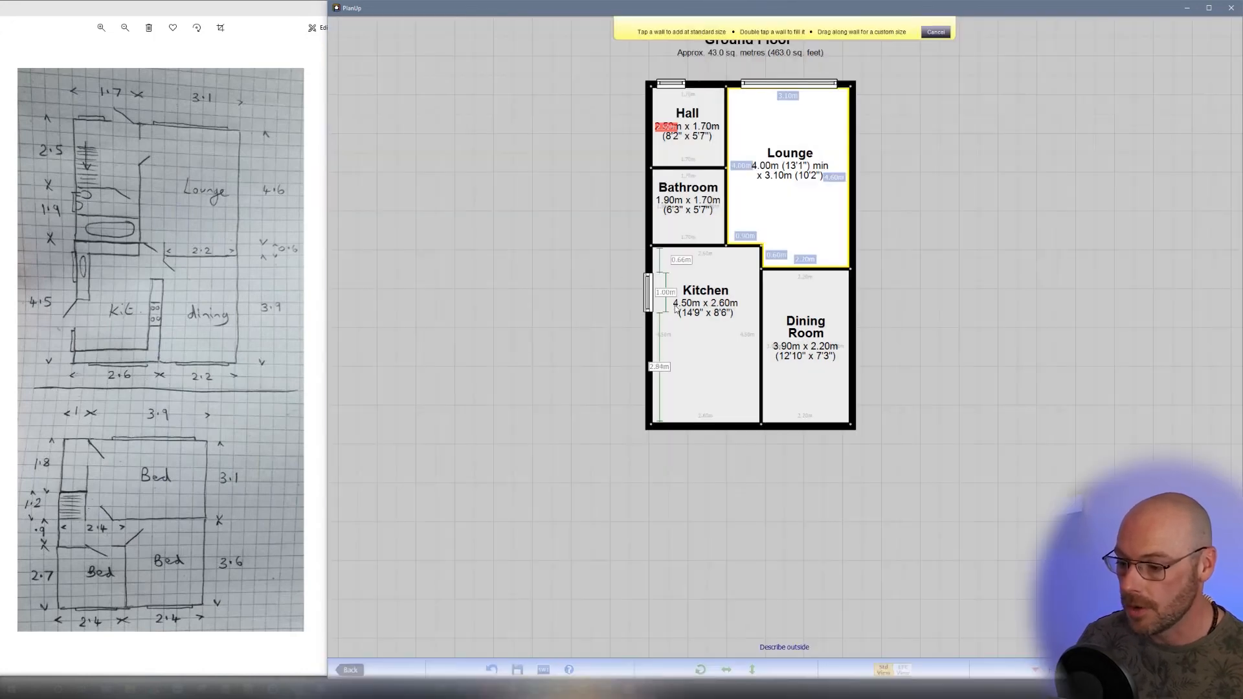
pyautogui.click(647, 275)
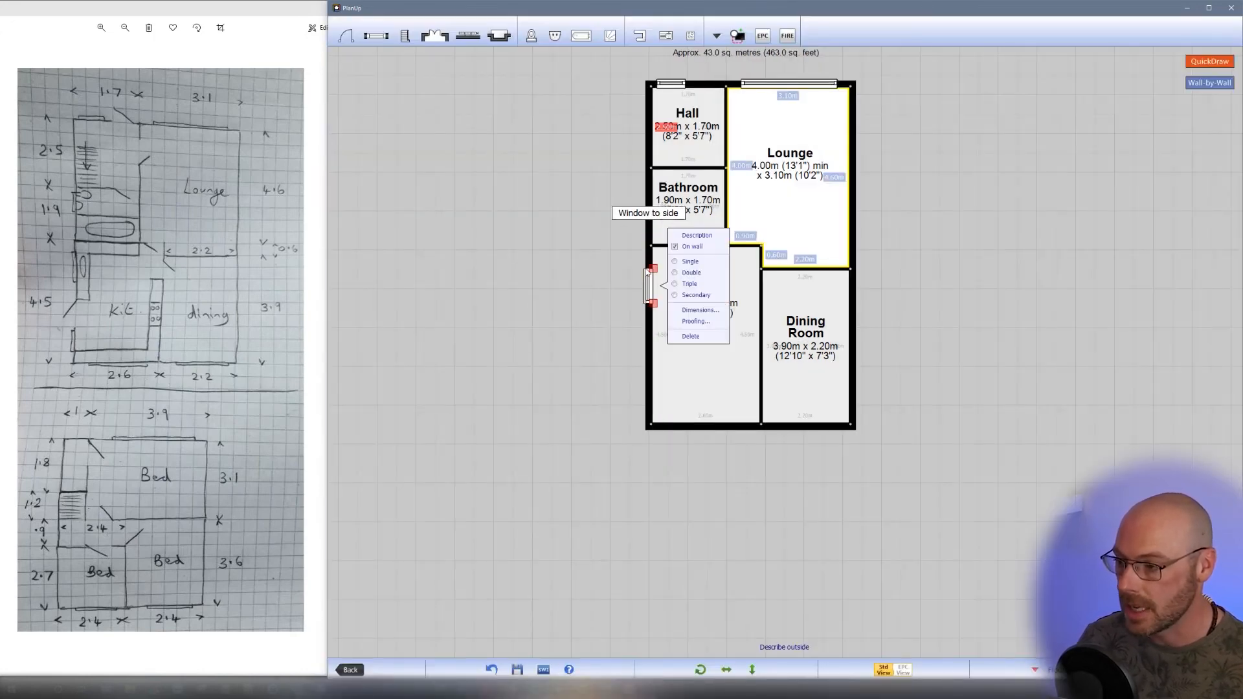
# Add a second window, about 1 m long, at the lower end of the kitchen's left outer wall.
pyautogui.click(376, 35)
pyautogui.click(365, 100)
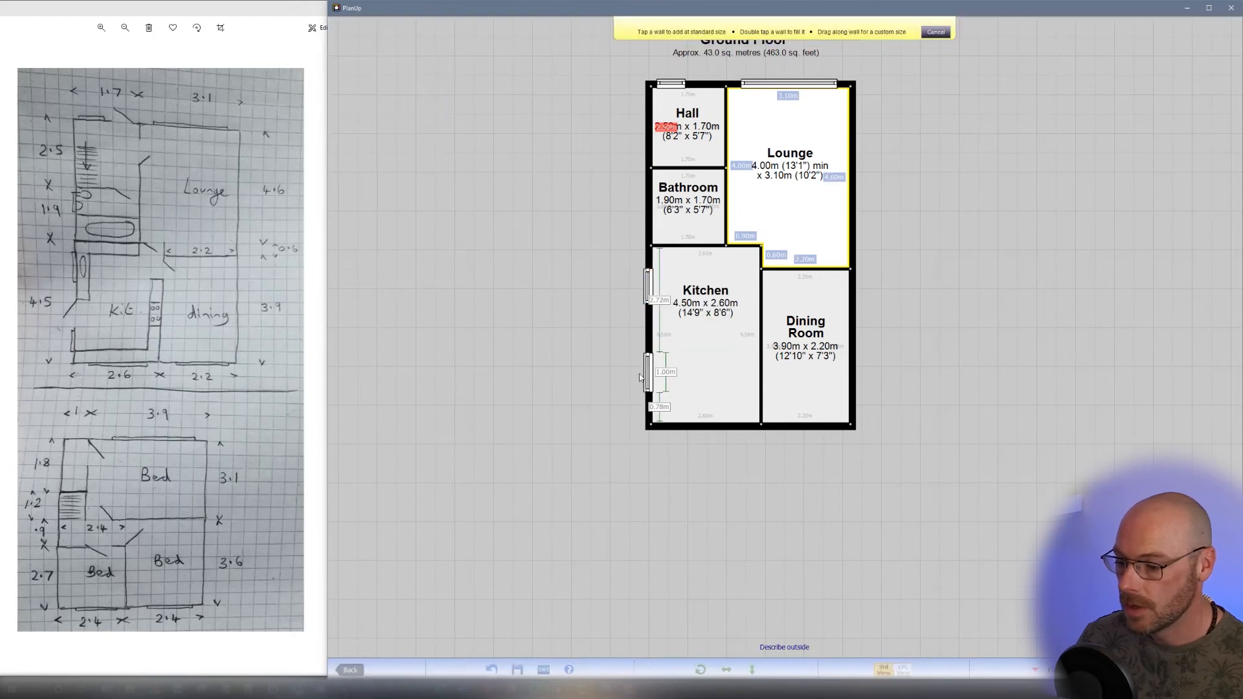
pyautogui.click(649, 394)
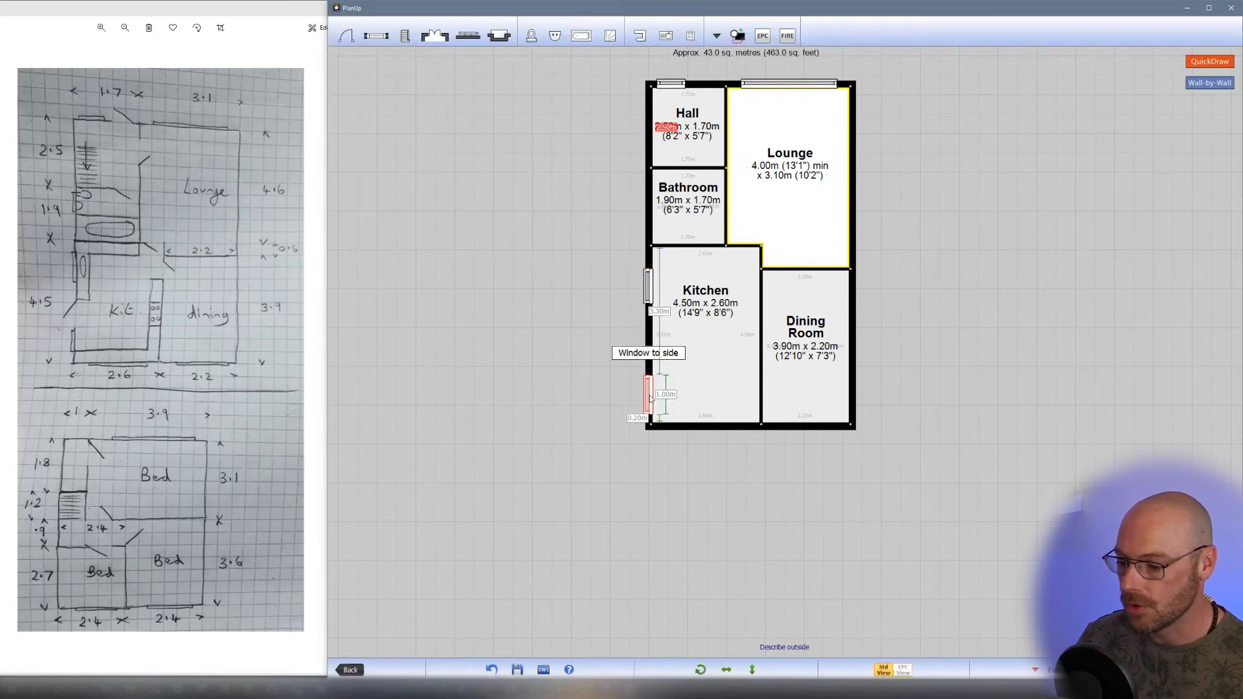
pyautogui.click(651, 398)
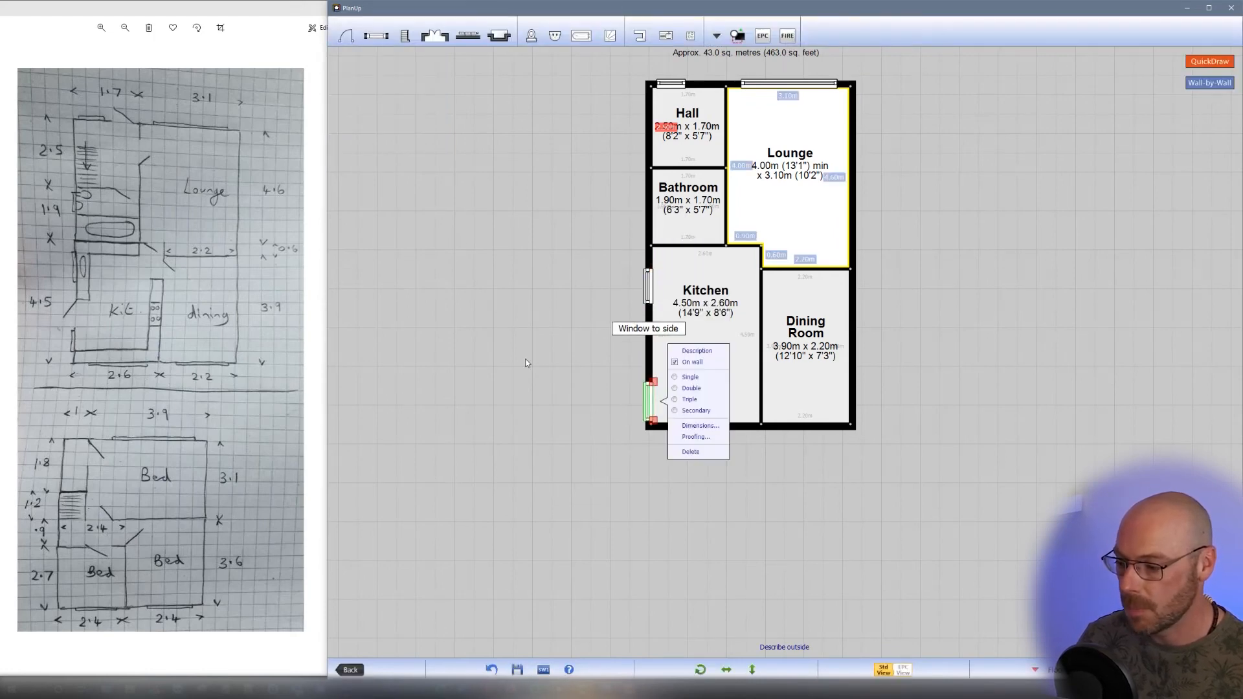
# Add a wide window along the kitchen's lower outer wall, covering most of its length.
pyautogui.click(376, 36)
pyautogui.click(361, 65)
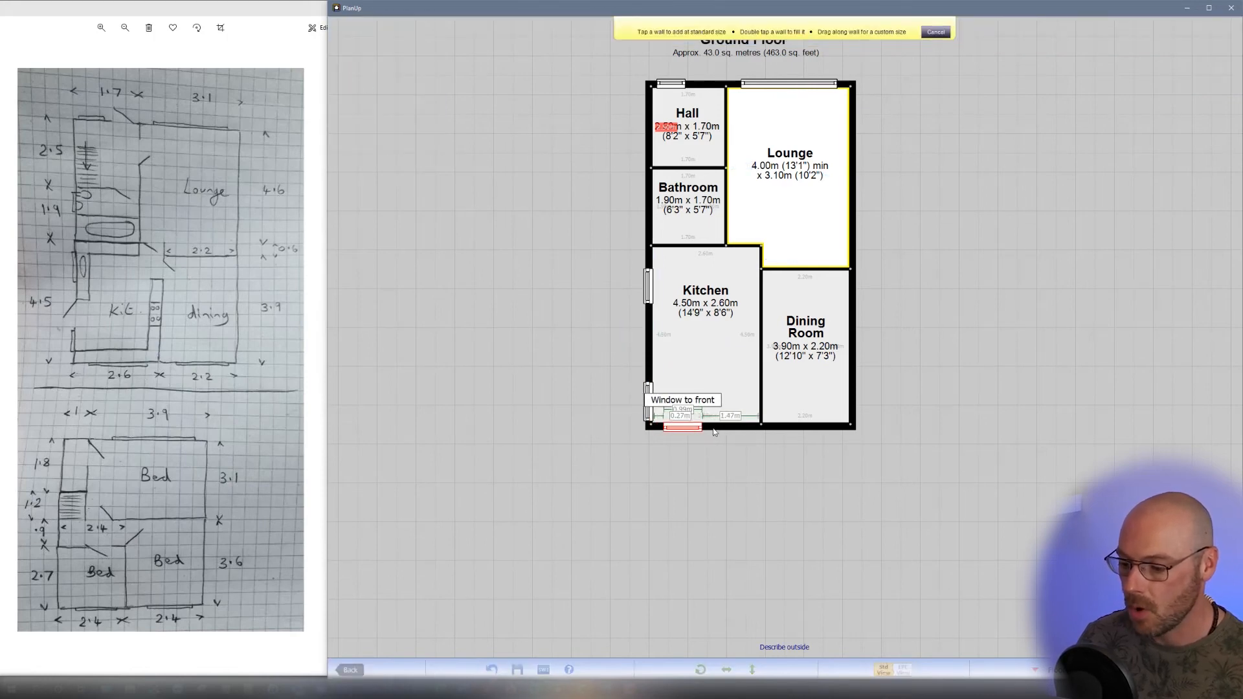
pyautogui.click(741, 429)
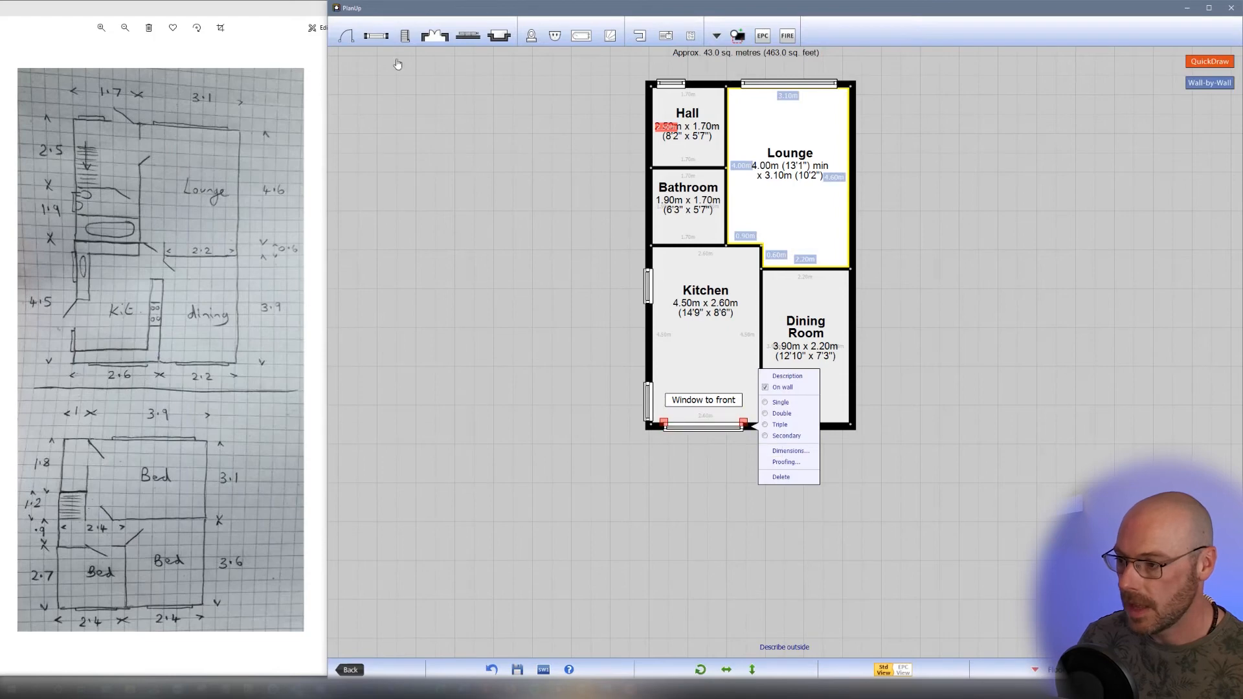
# Add a window filling most of the dining room's lower outer wall and shorten it slightly at its right end.
pyautogui.click(376, 36)
pyautogui.click(374, 60)
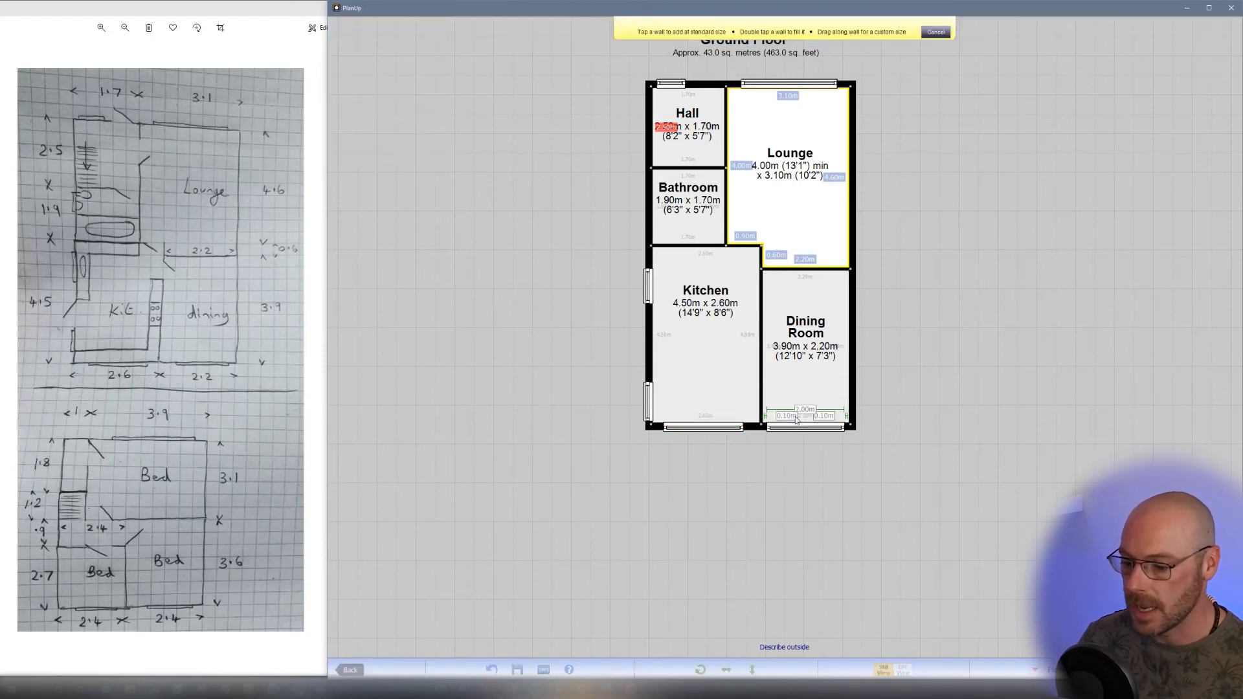
pyautogui.click(791, 428)
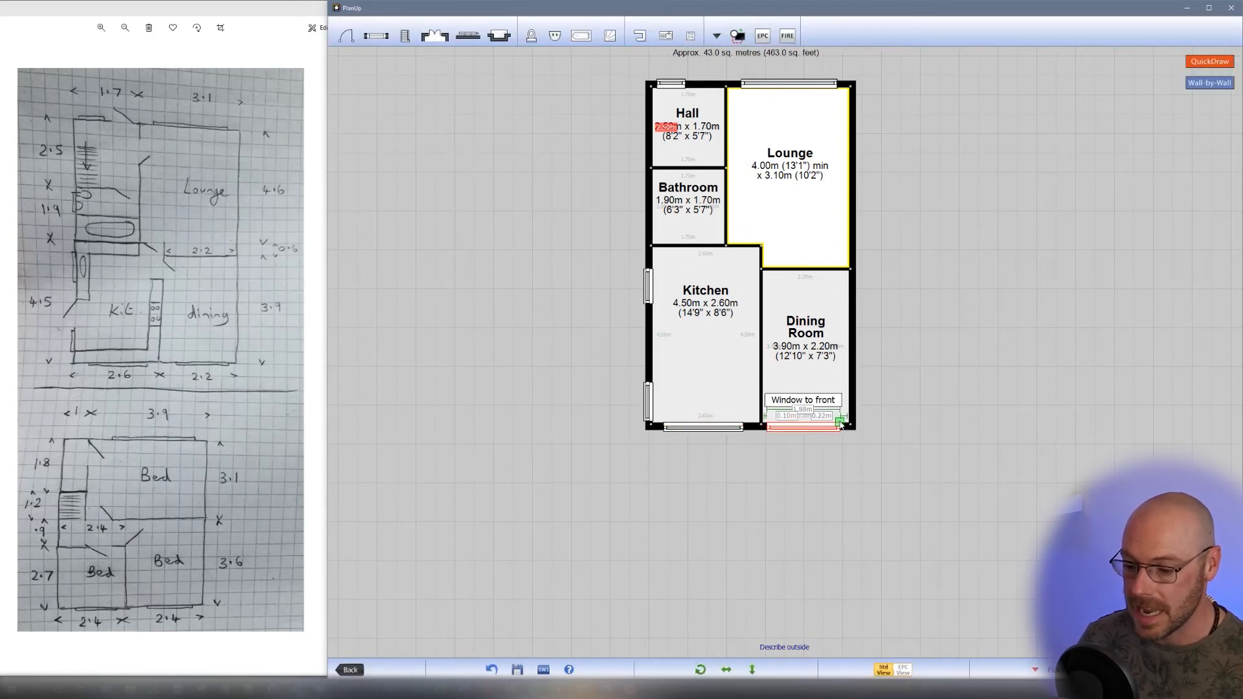
pyautogui.moveTo(845, 425); pyautogui.dragTo(841, 426)
pyautogui.click(726, 372)
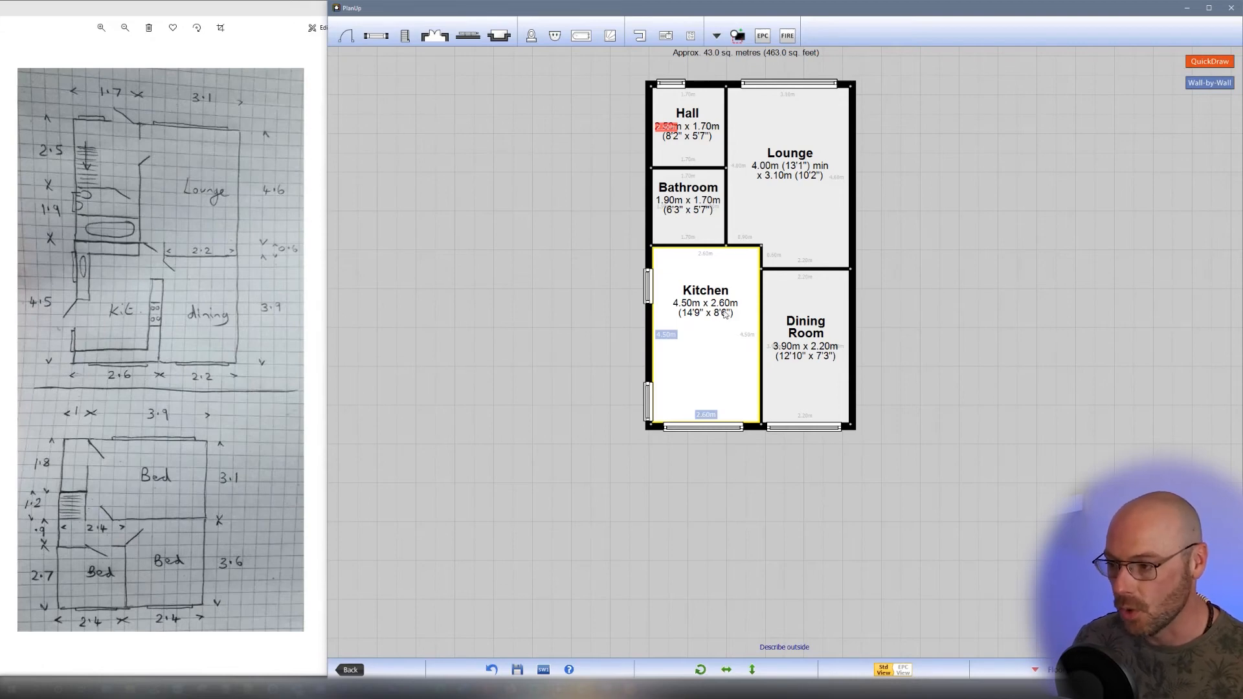
# Add a single door to the hall's upper outer wall, between the window and the lounge.
pyautogui.click(346, 36)
pyautogui.click(355, 62)
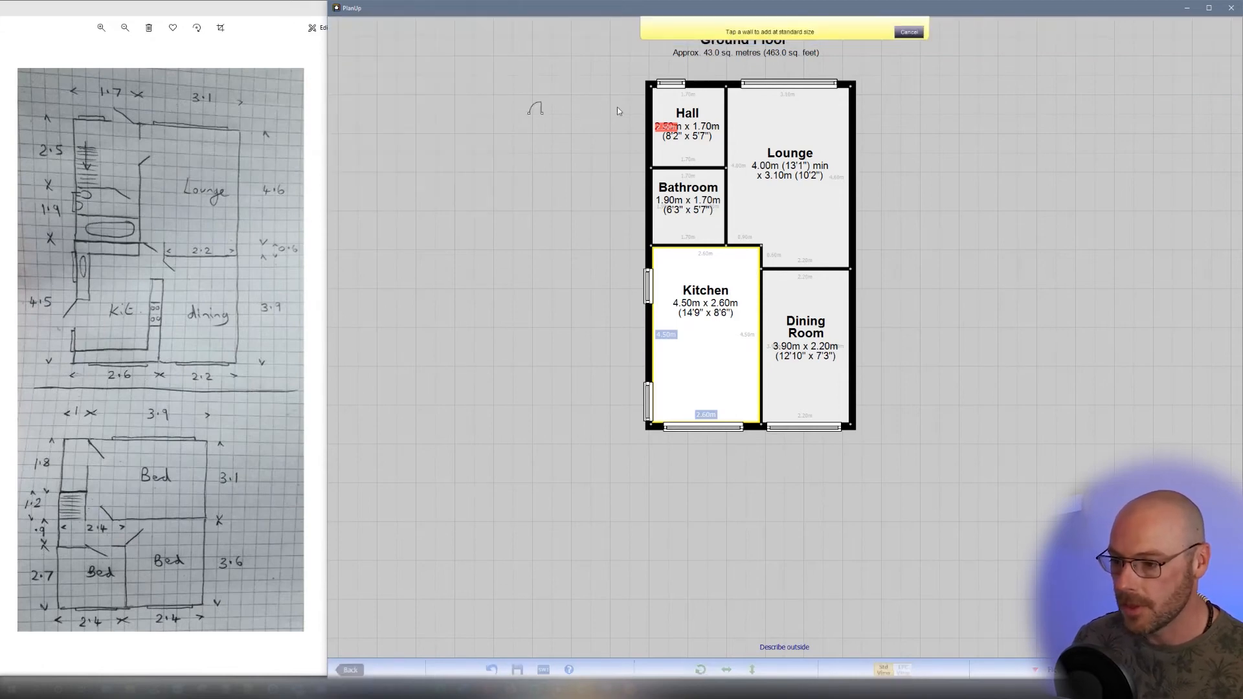
pyautogui.click(707, 79)
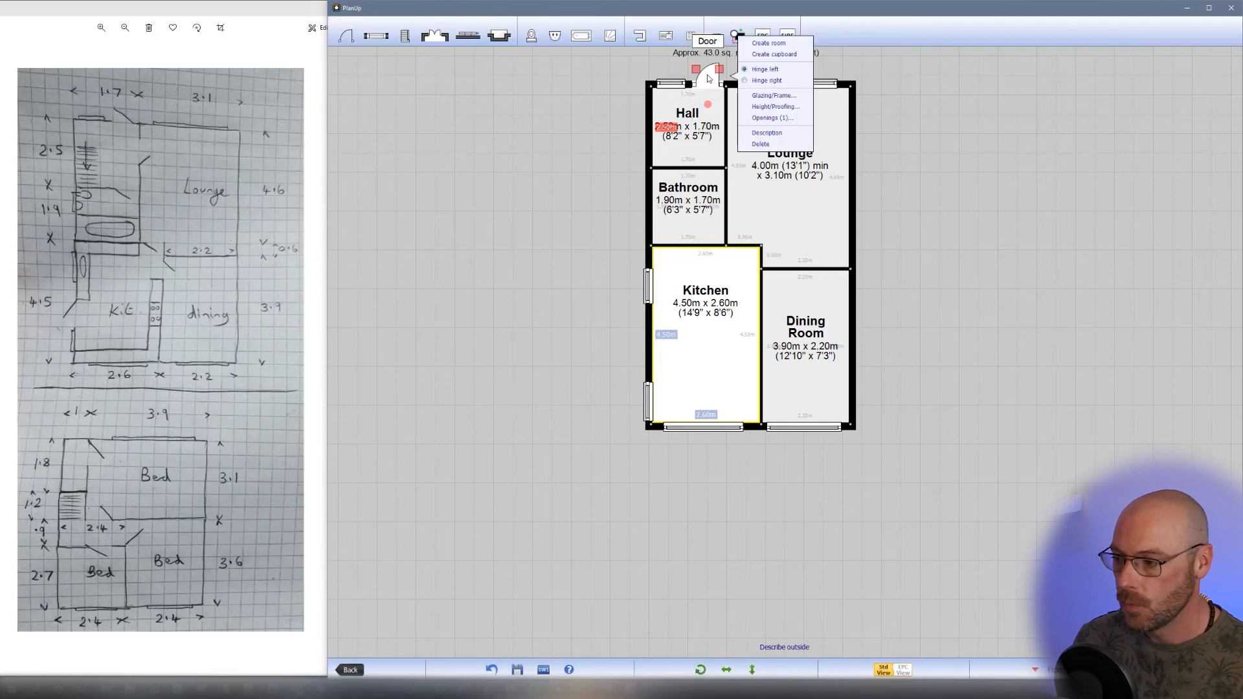
# Add a single door in the wall between the hall and the lounge and hinge it on the right.
pyautogui.click(345, 40)
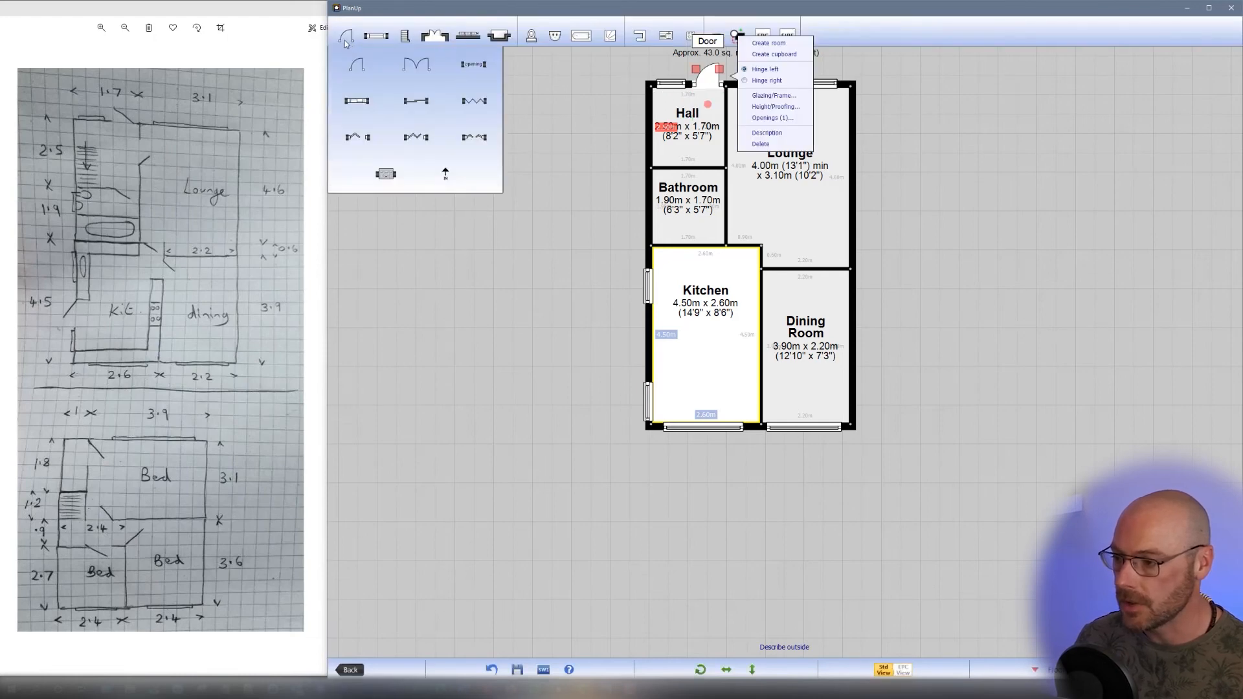
pyautogui.click(357, 66)
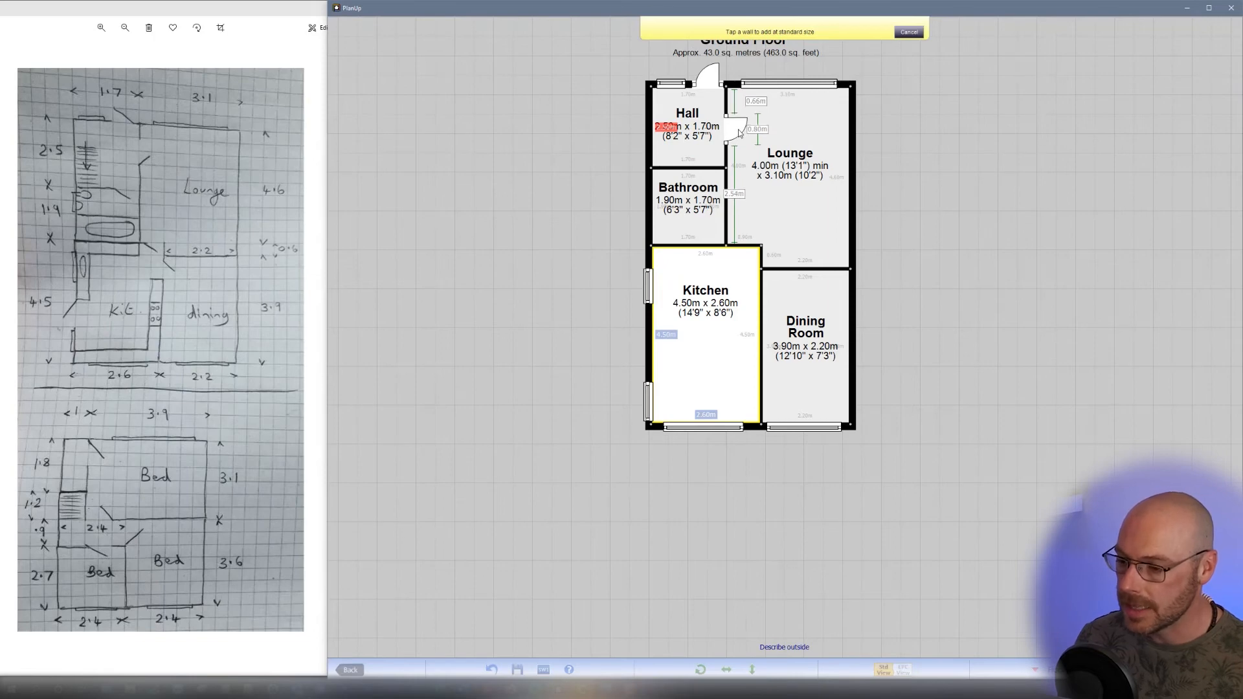
pyautogui.click(730, 123)
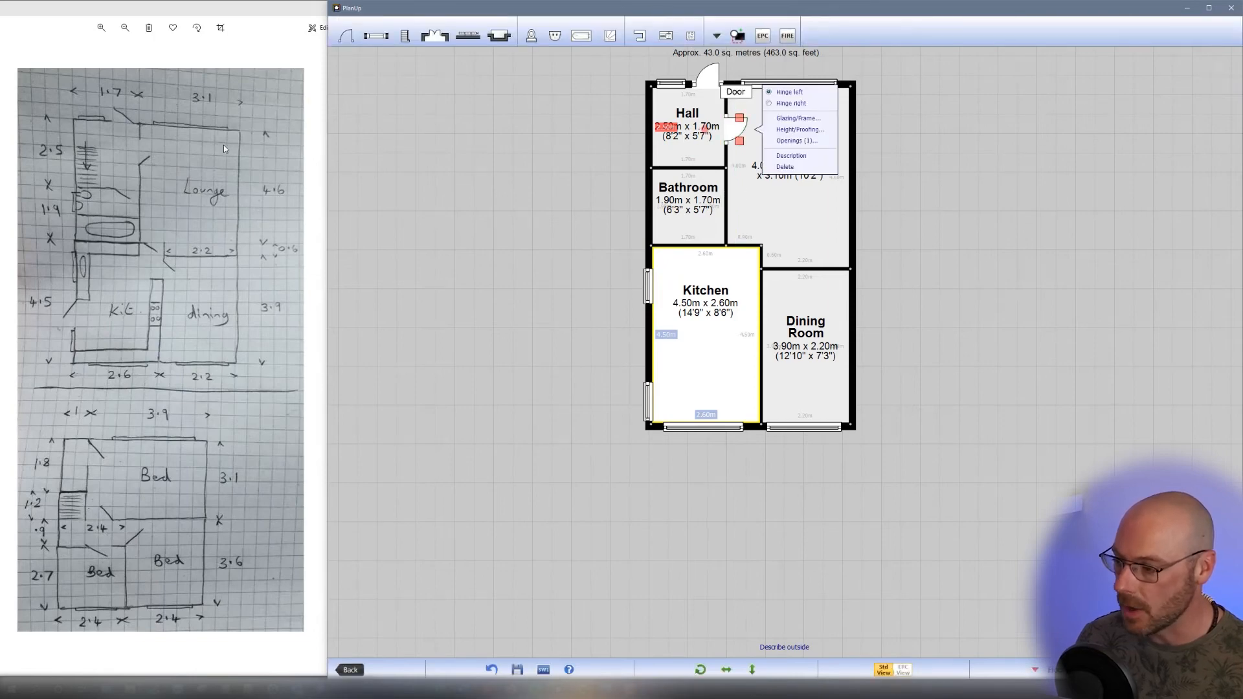
pyautogui.click(790, 104)
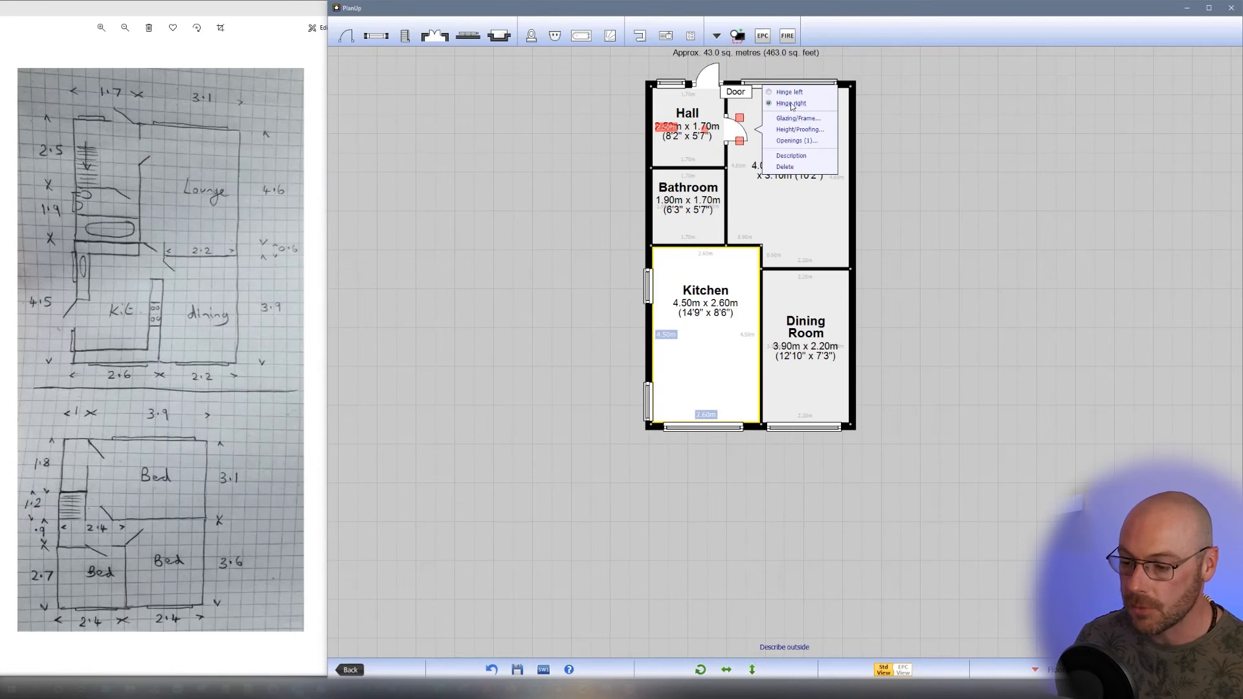
# Add a single door in the wall between the hall and the bathroom and hinge it on the right.
pyautogui.click(760, 221)
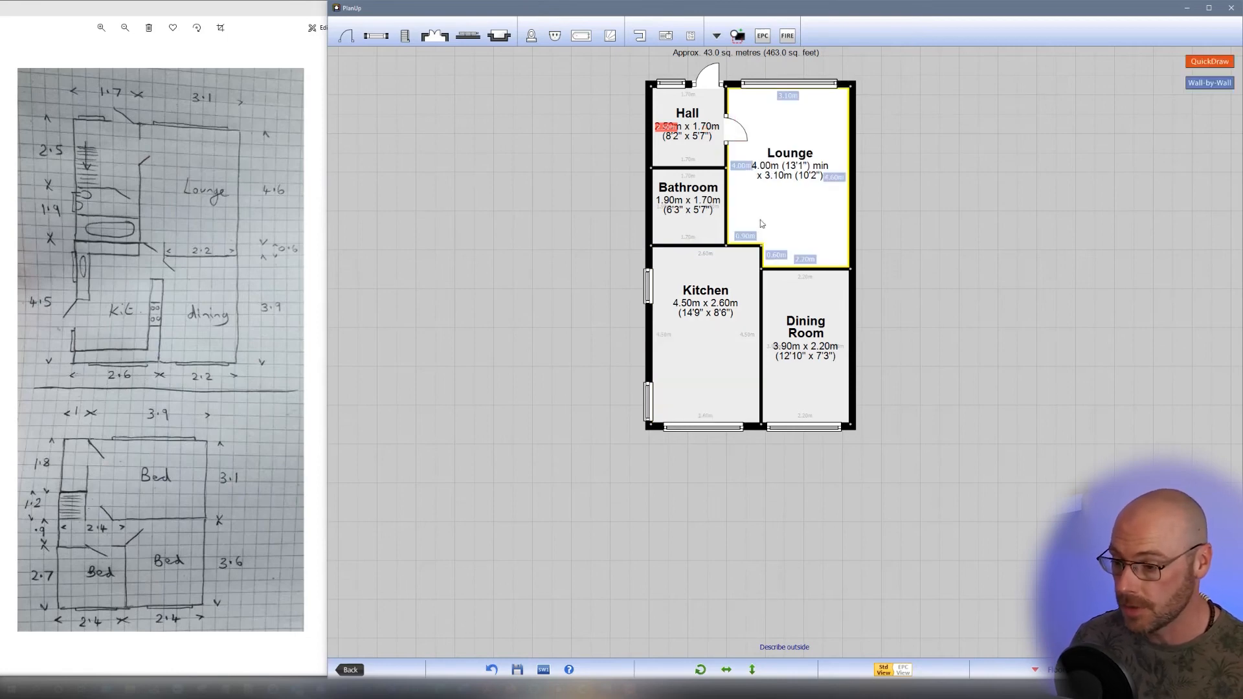
pyautogui.click(349, 39)
pyautogui.click(357, 66)
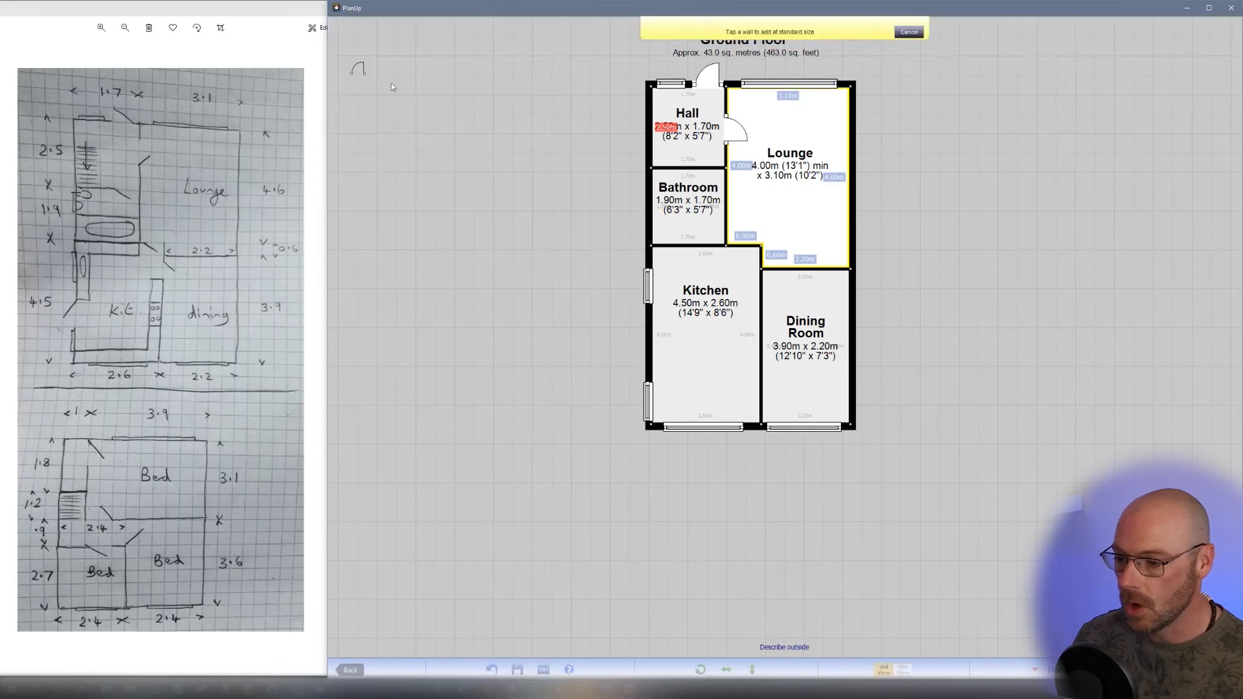
pyautogui.click(709, 182)
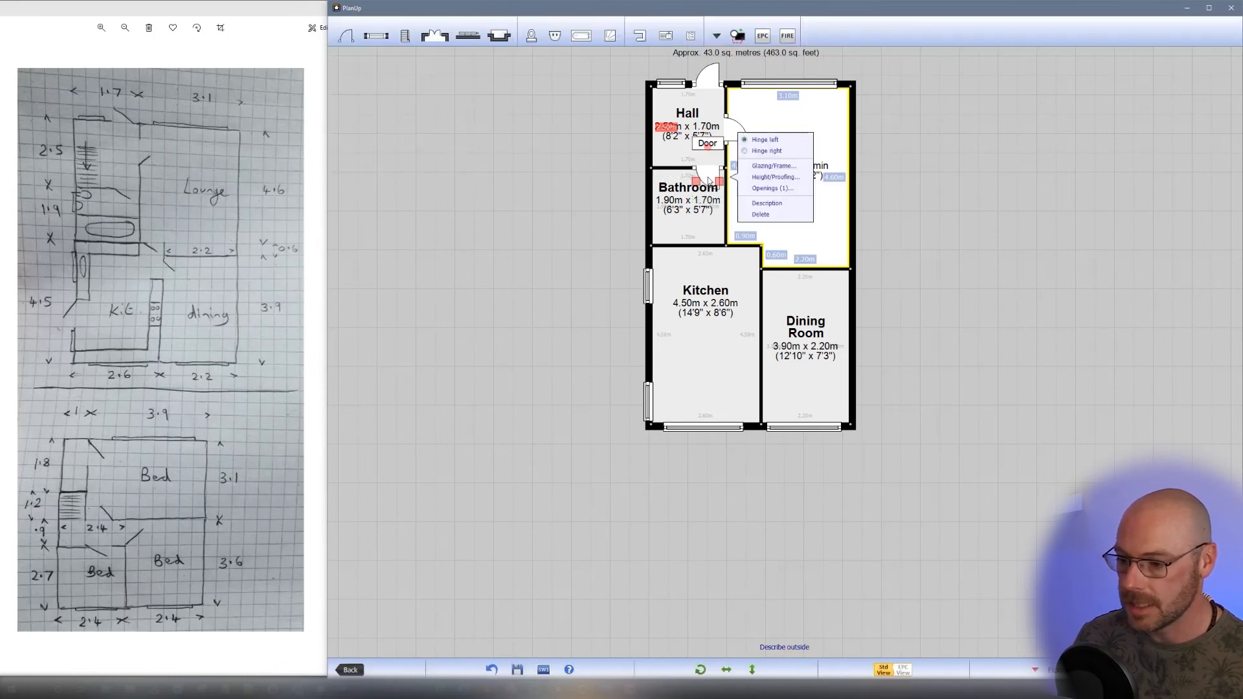
pyautogui.click(765, 150)
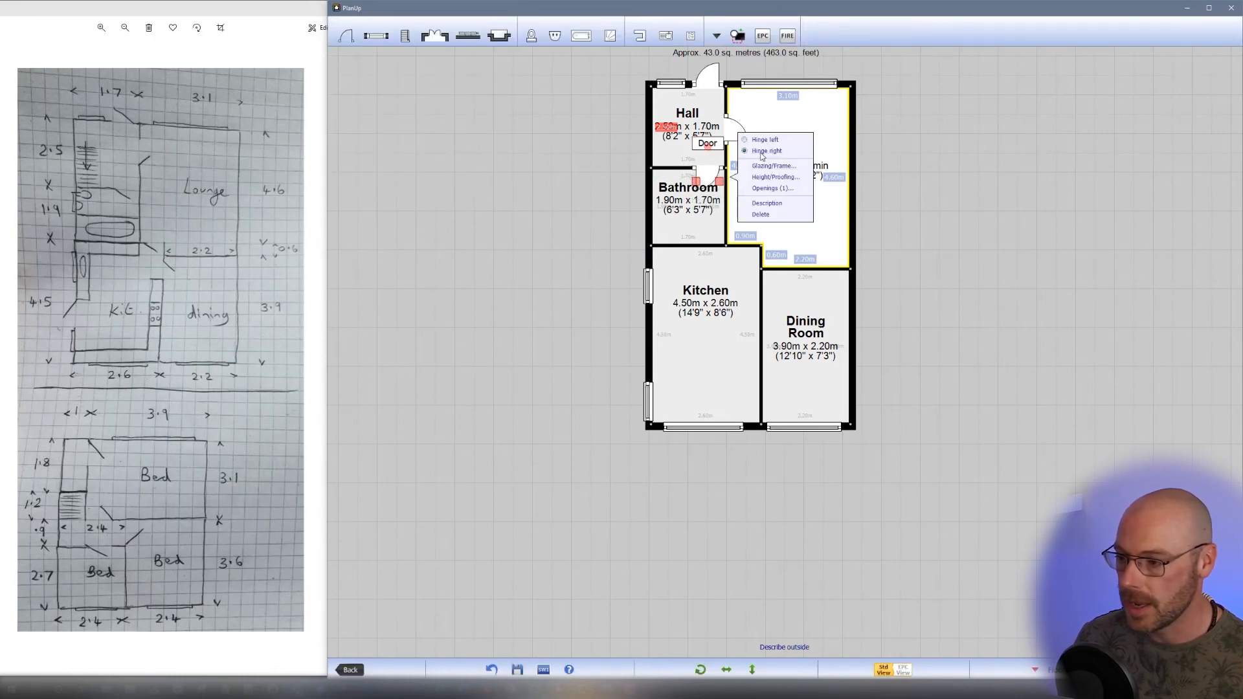
# Add a single door in the short wall between the lounge and the kitchen and hinge it on the right.
pyautogui.click(346, 41)
pyautogui.click(358, 65)
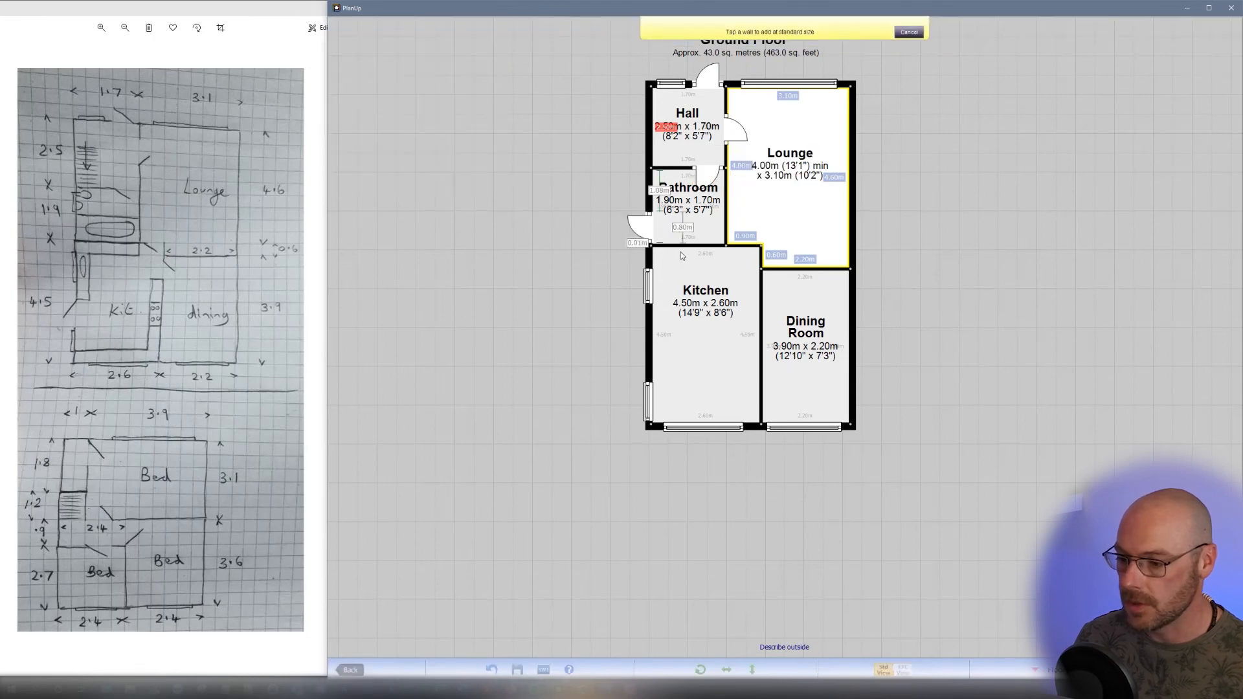
pyautogui.click(744, 259)
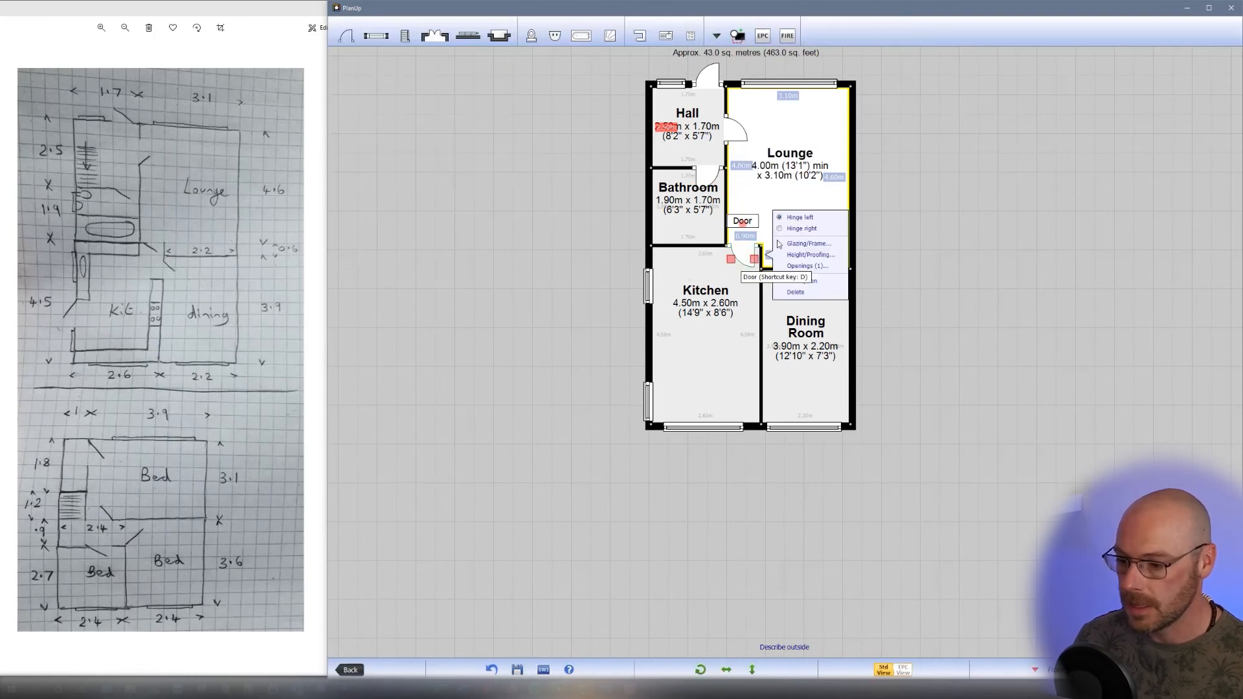
# Add a single door between the kitchen and dining room, and another in the kitchen's left outer wall between its two windows.
pyautogui.click(347, 39)
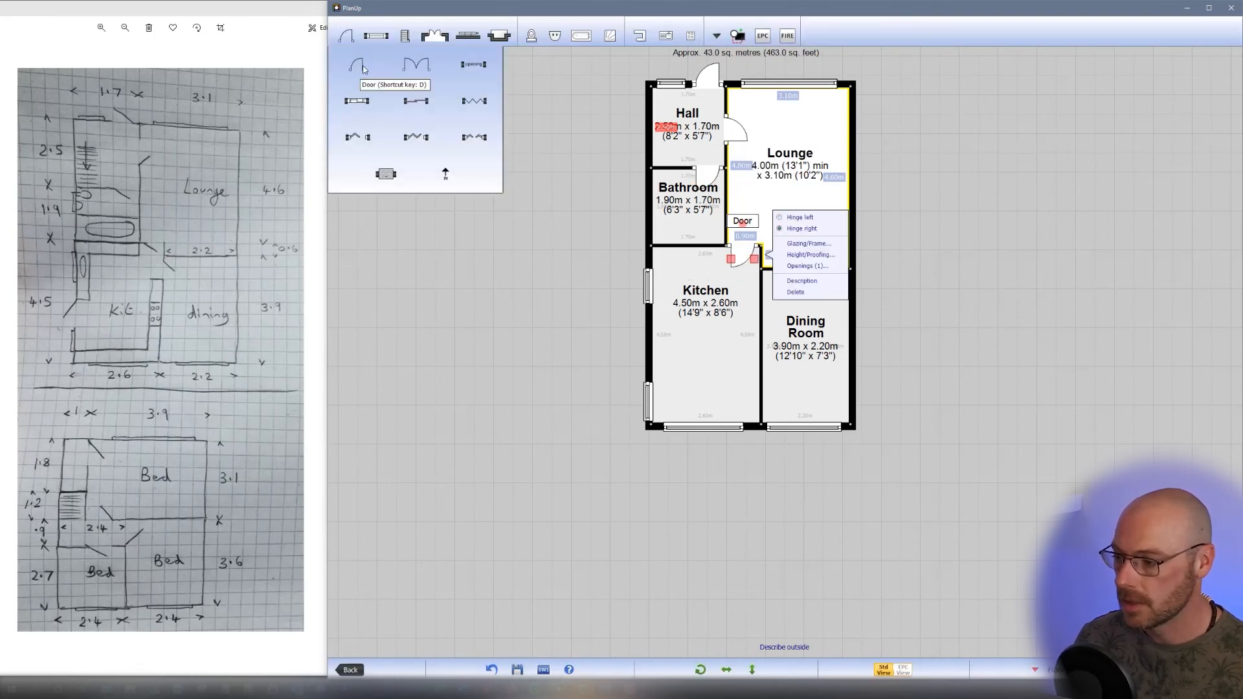
pyautogui.click(358, 65)
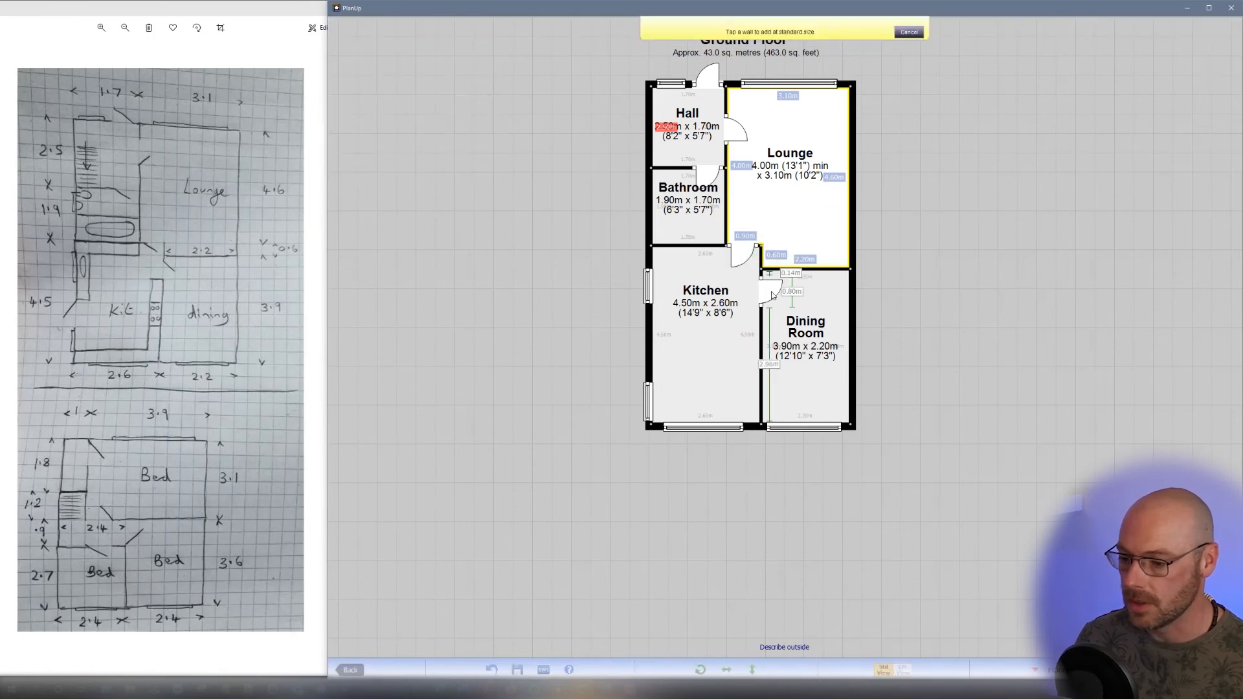
pyautogui.click(772, 295)
pyautogui.click(346, 39)
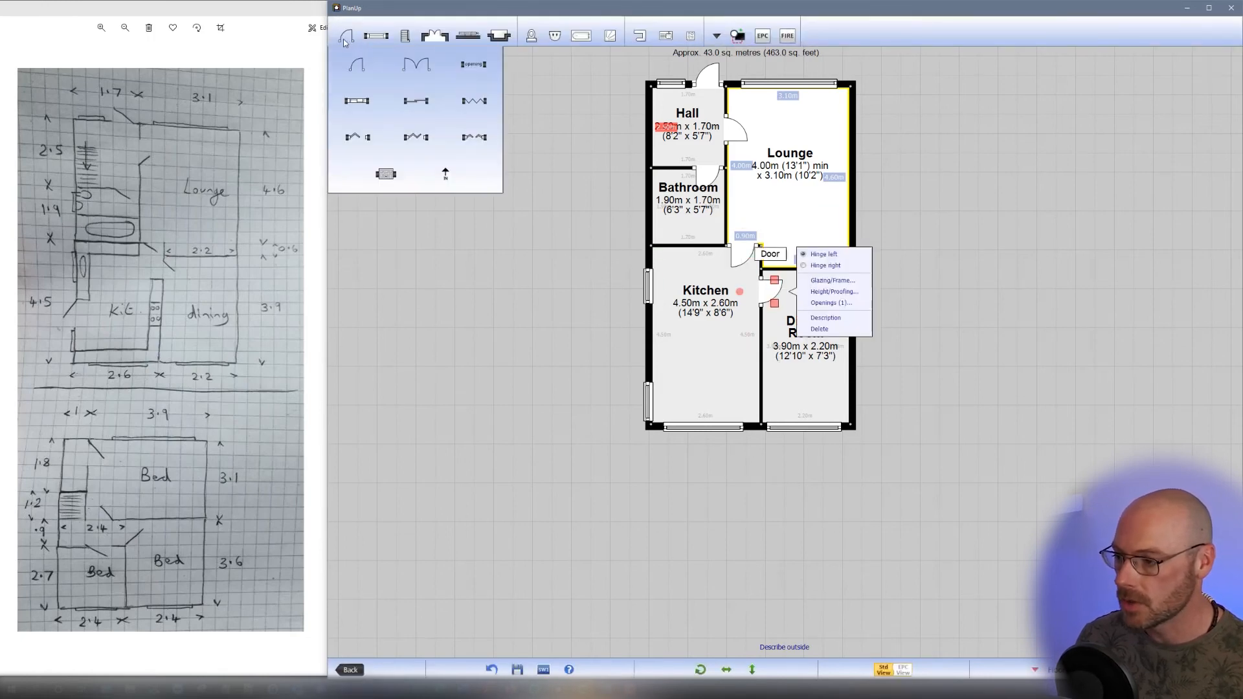
pyautogui.click(356, 71)
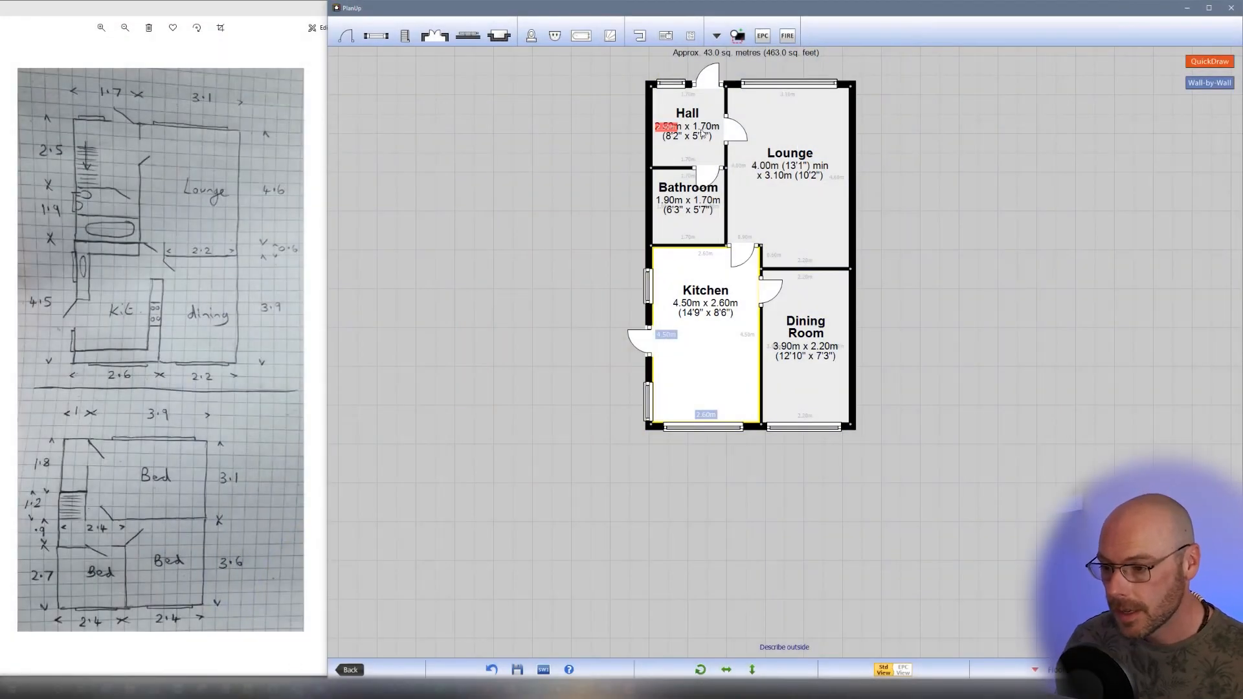
# Add worktops filling the kitchen's lower wall and running up from that corner along the dining room wall to just below the door.
pyautogui.click(641, 35)
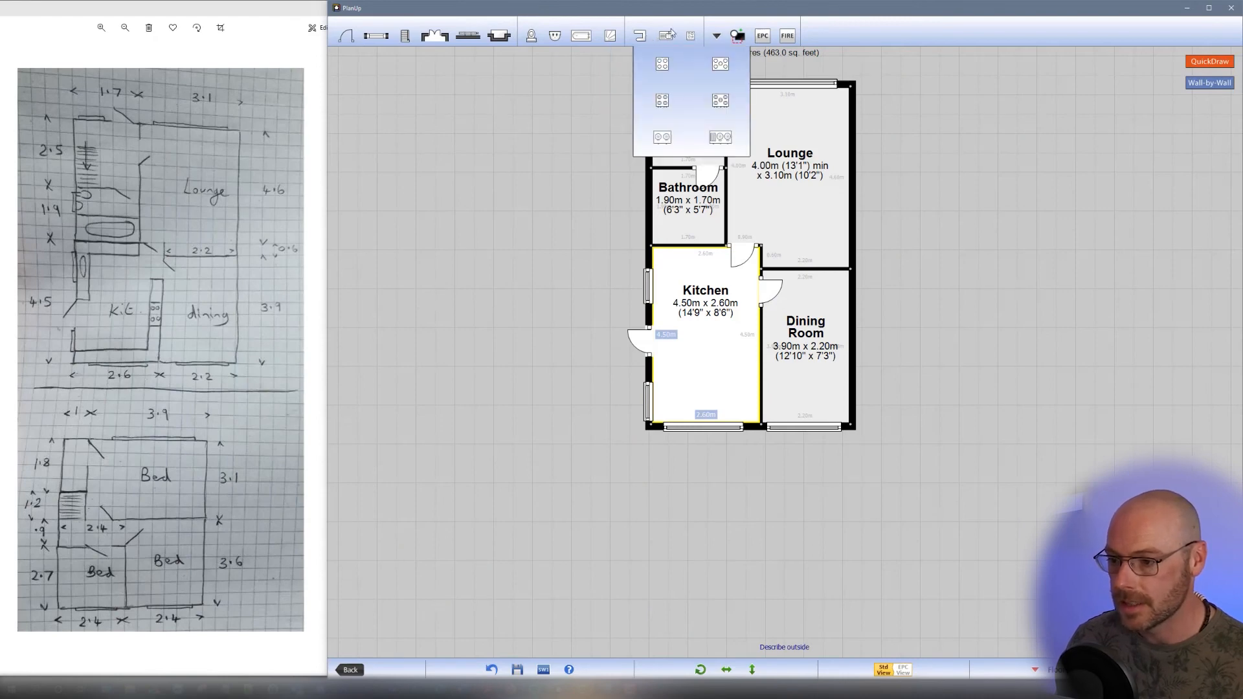
pyautogui.click(640, 36)
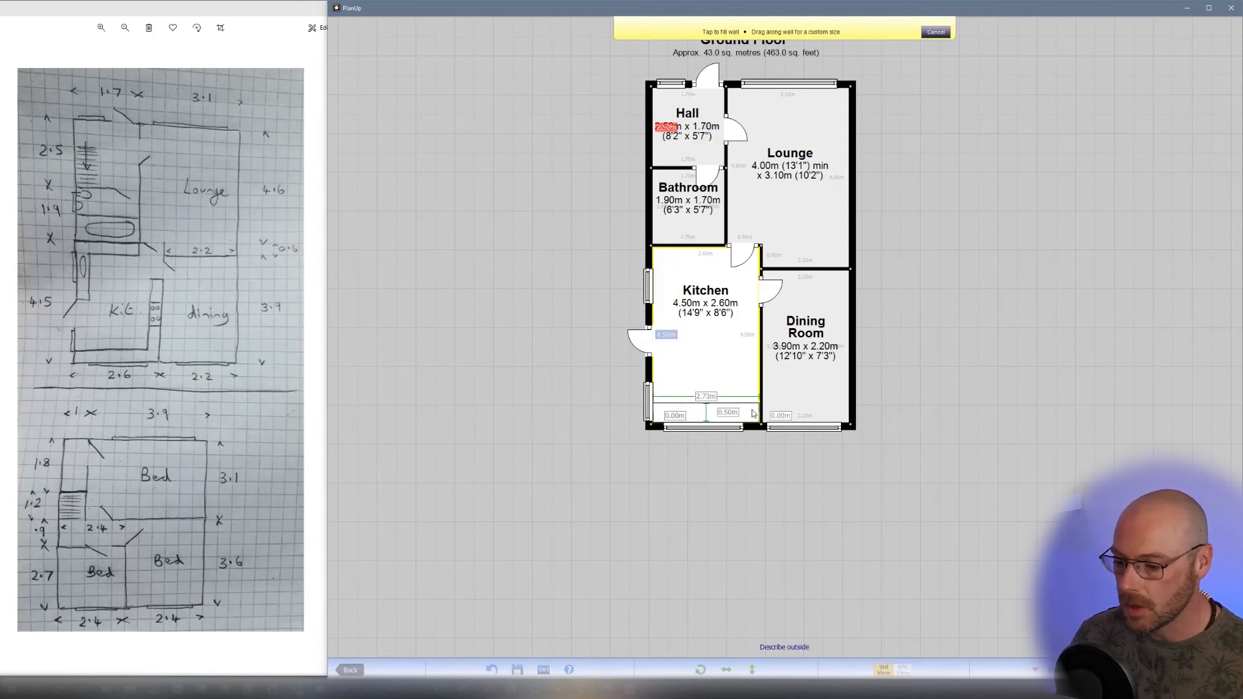
pyautogui.click(708, 414)
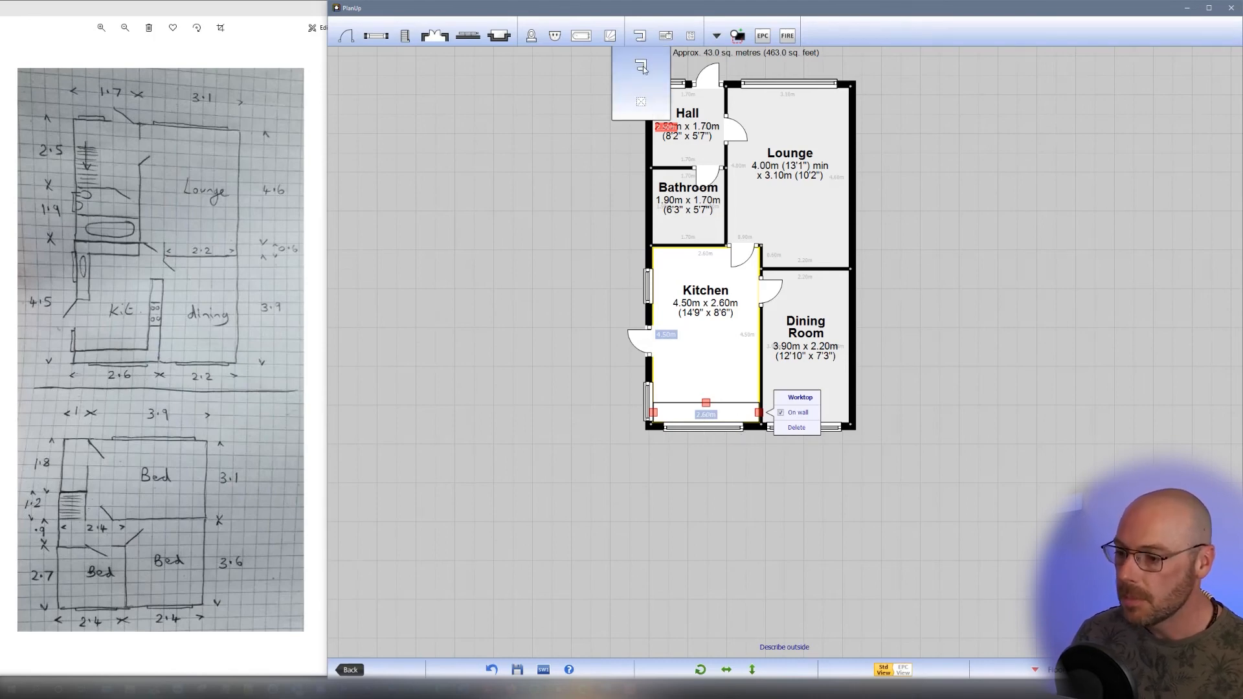
pyautogui.click(638, 40)
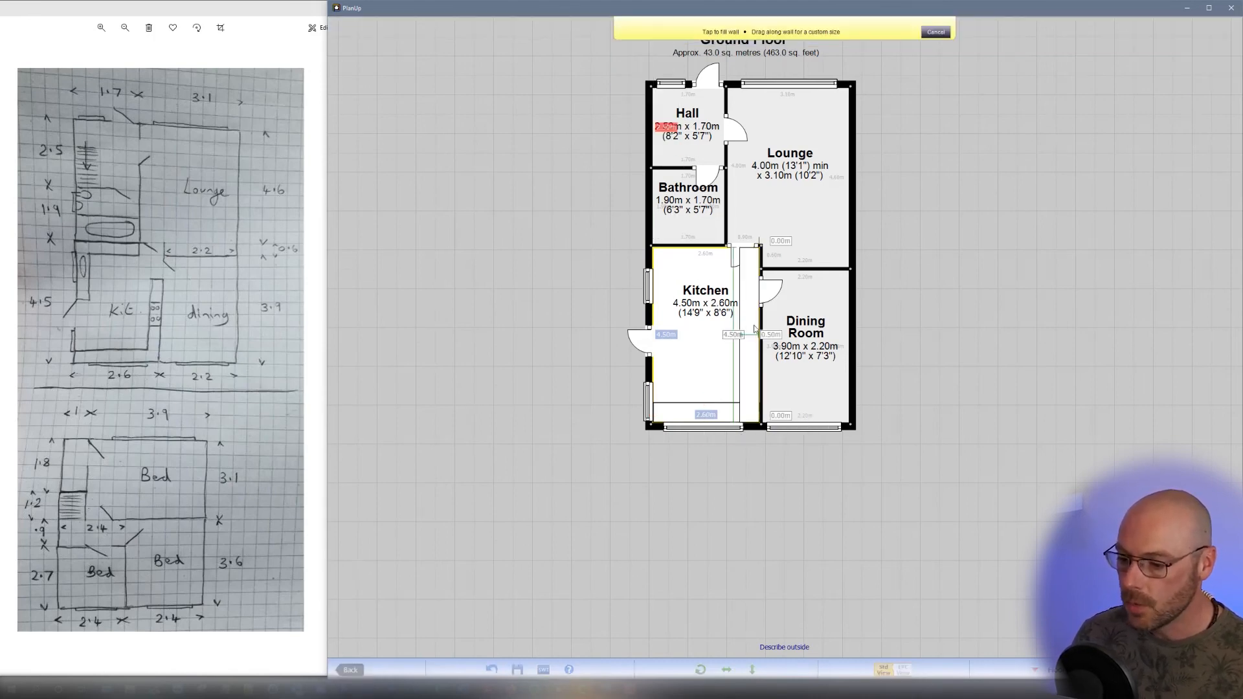
pyautogui.moveTo(754, 316); pyautogui.dragTo(764, 413)
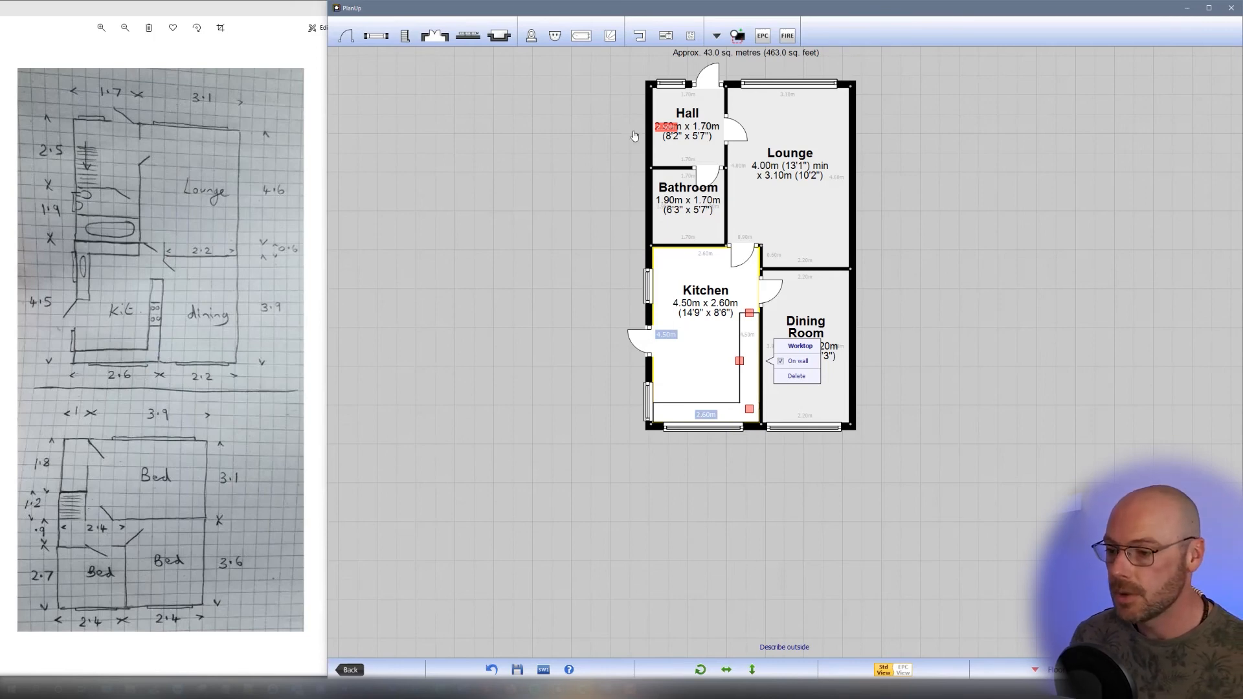
# Add worktops along the kitchen's left wall above the outer door and along its upper wall up to the lounge door.
pyautogui.click(641, 40)
pyautogui.click(638, 63)
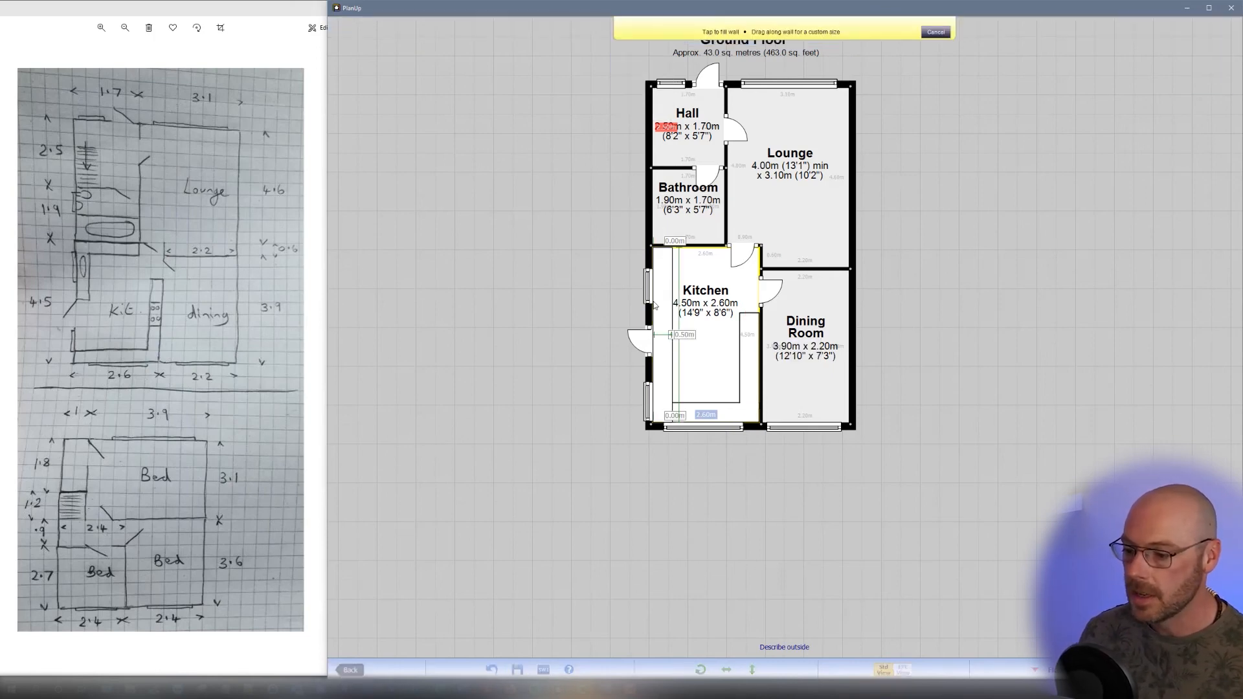
pyautogui.moveTo(655, 326); pyautogui.dragTo(648, 248)
pyautogui.click(639, 42)
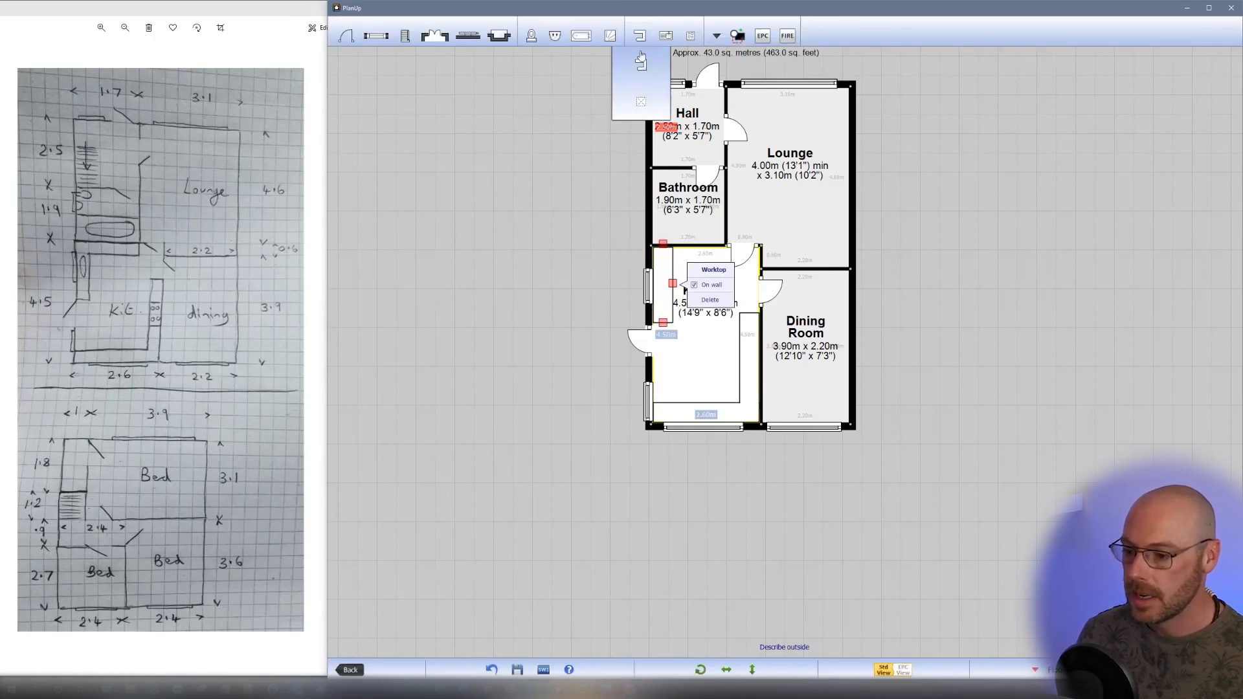
pyautogui.click(640, 70)
pyautogui.moveTo(723, 263); pyautogui.dragTo(655, 258)
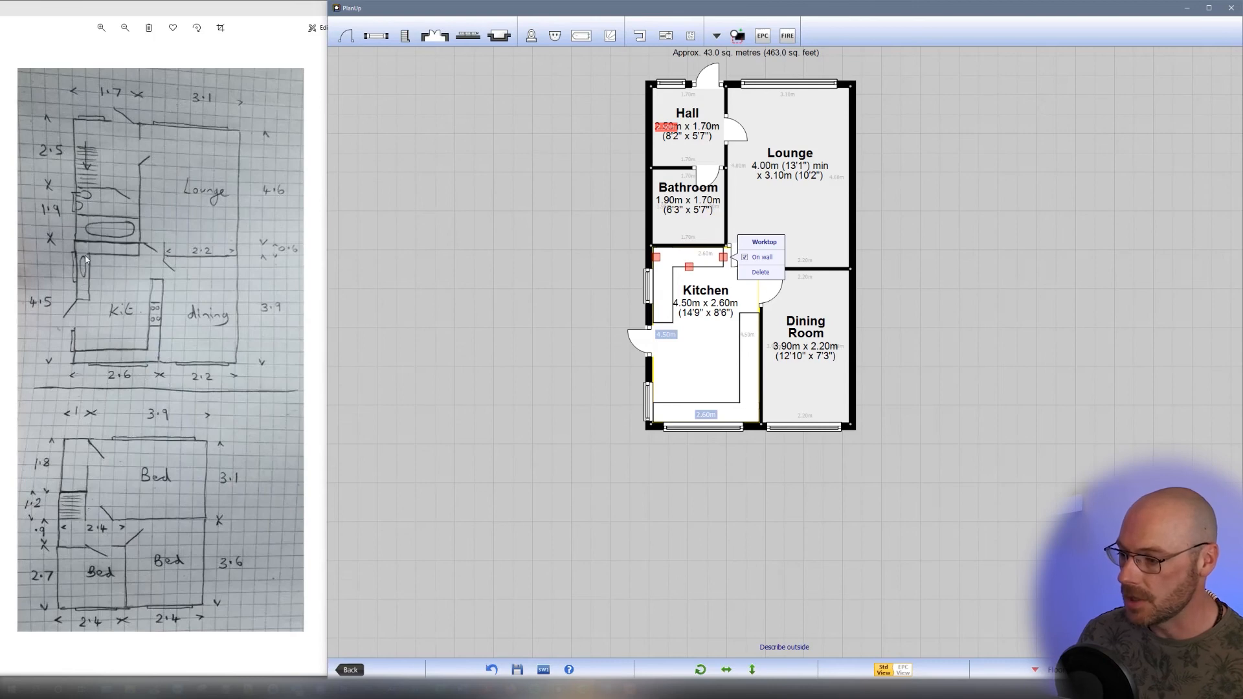
# Add a sink to the worktop under the kitchen's upper left window and swap its ends.
pyautogui.moveTo(666, 38)
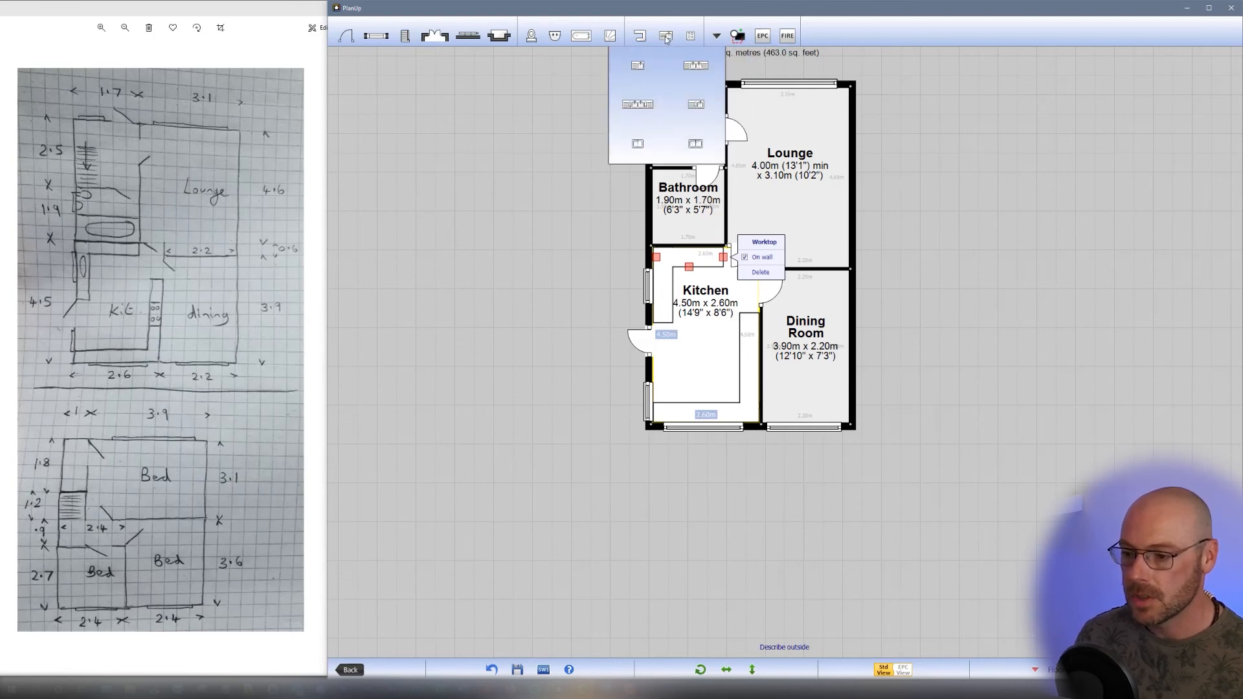
pyautogui.click(651, 70)
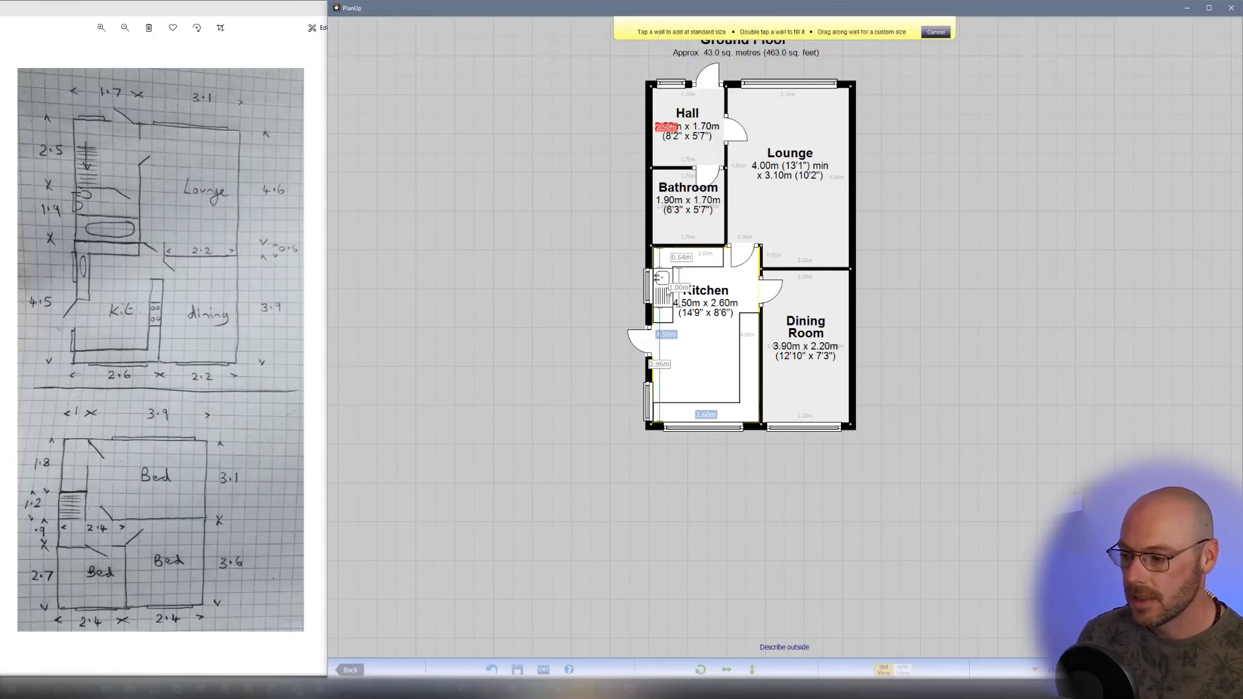
pyautogui.click(668, 292)
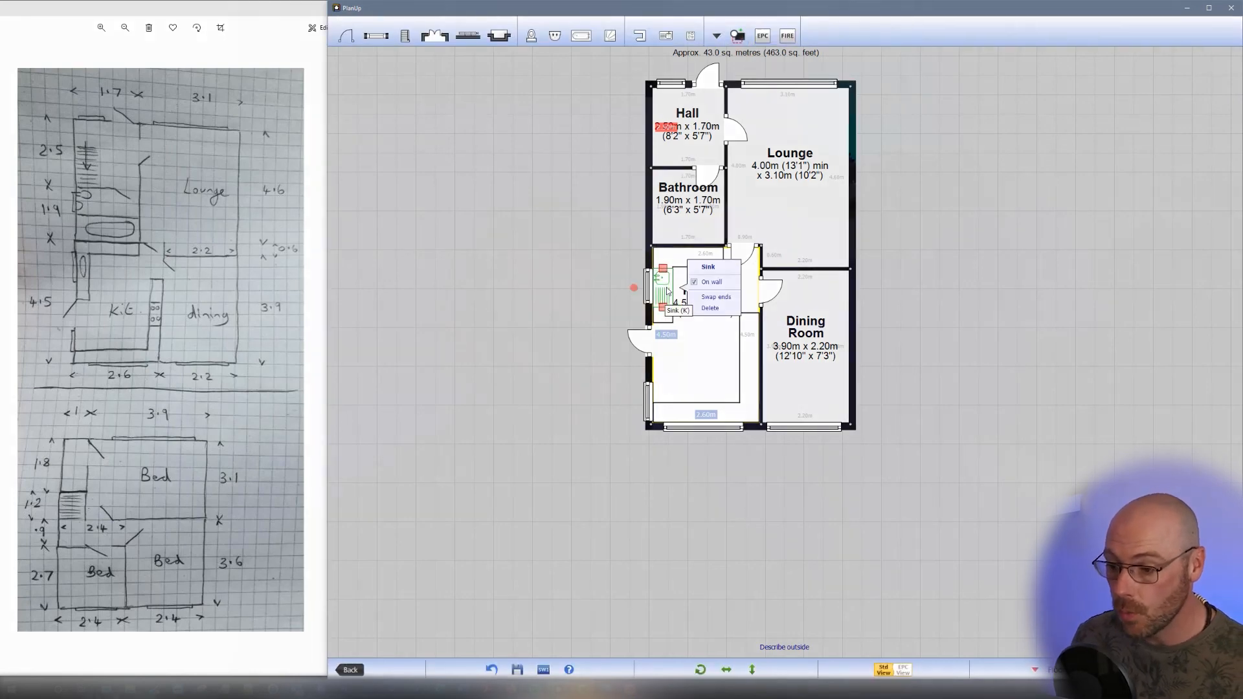
pyautogui.click(713, 299)
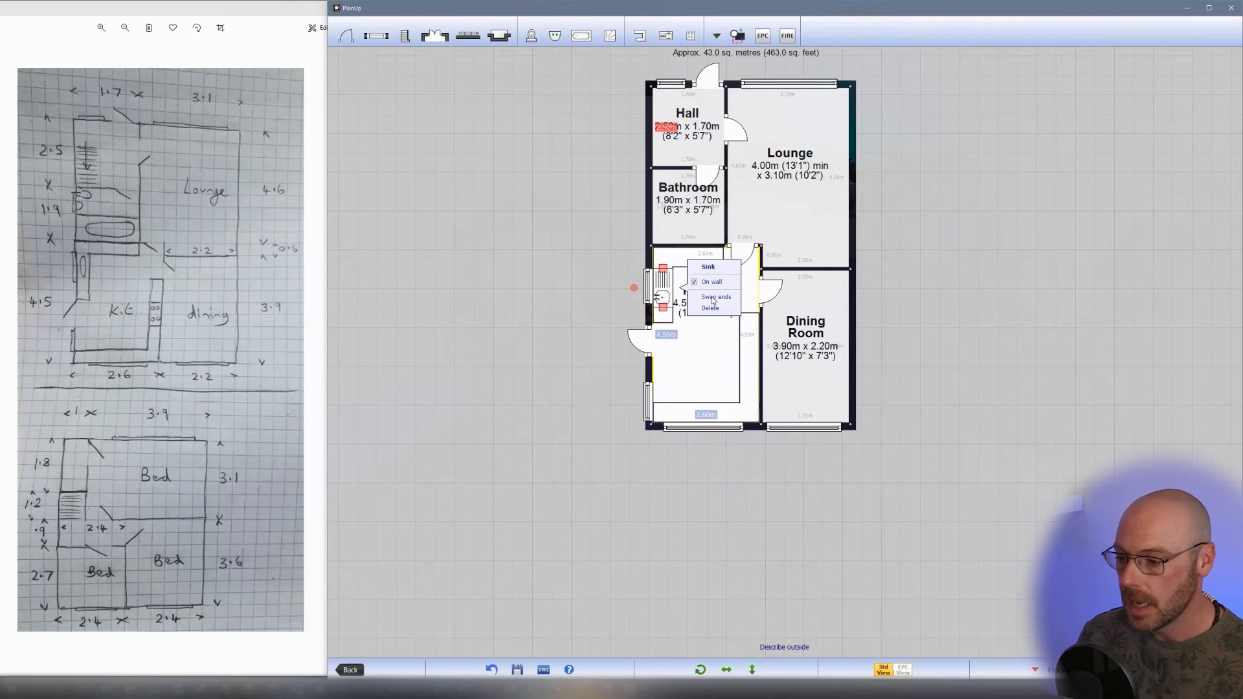
# Add a hob to the worktop on the dining room side of the kitchen and move the Kitchen label down into clear floor space.
pyautogui.click(689, 36)
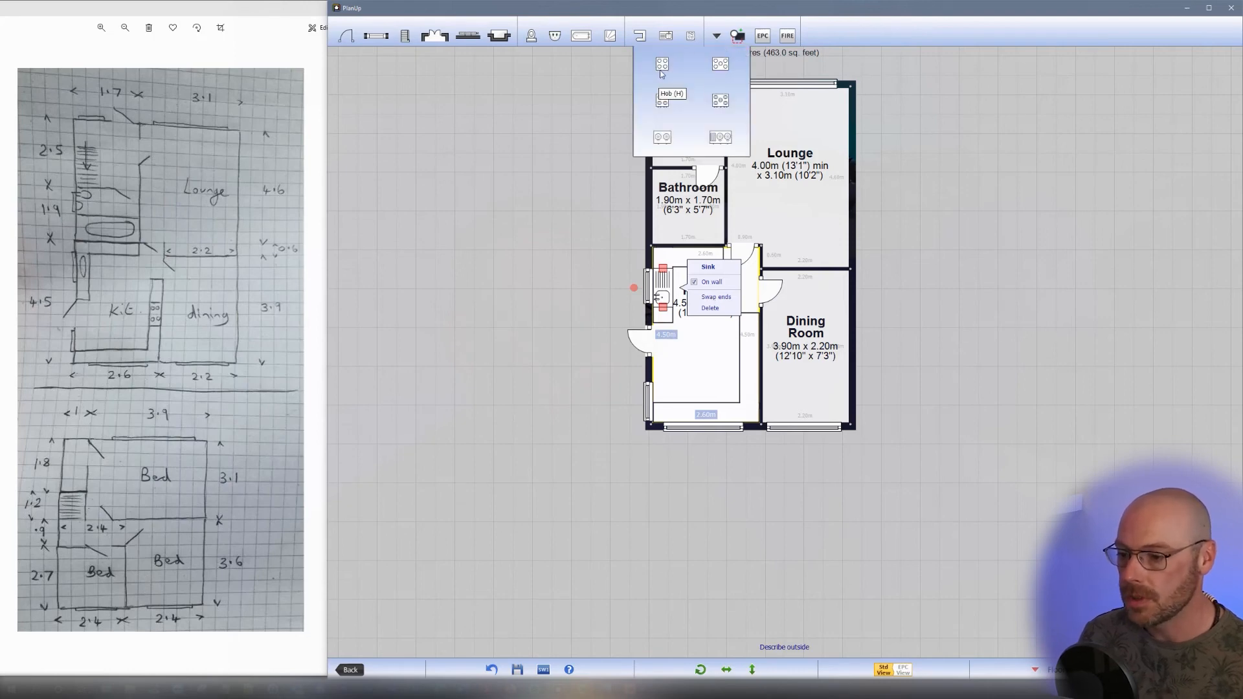
pyautogui.click(661, 65)
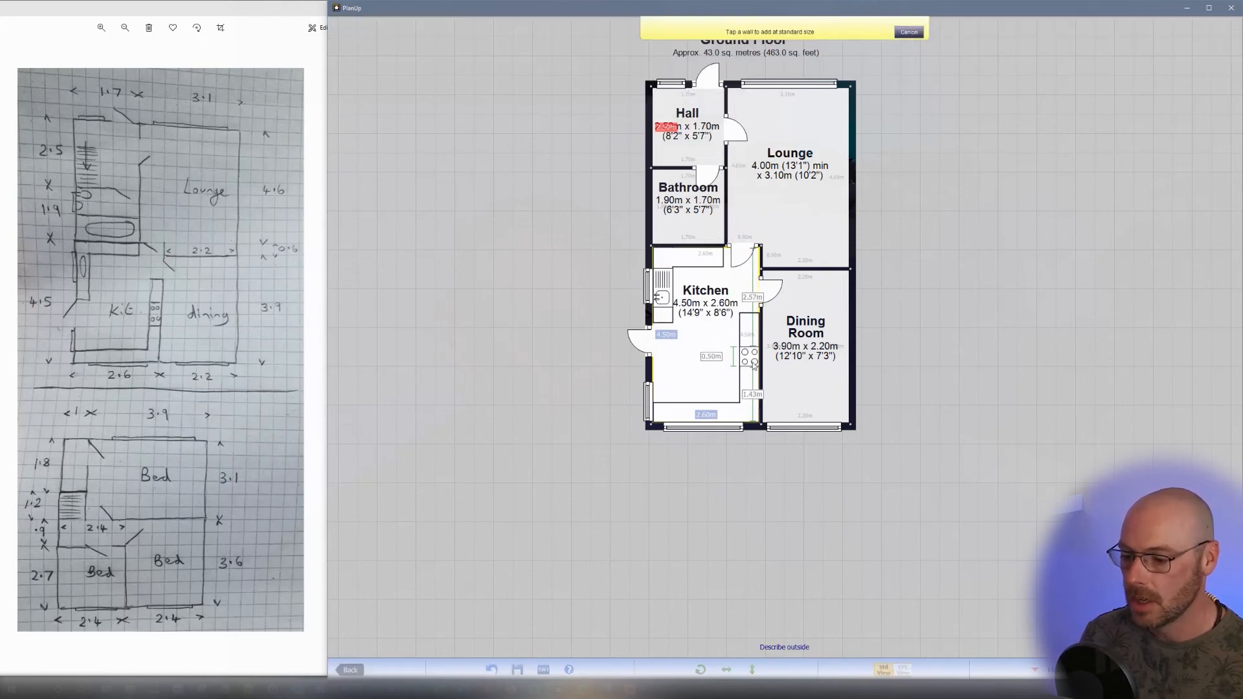
pyautogui.click(749, 364)
pyautogui.click(702, 350)
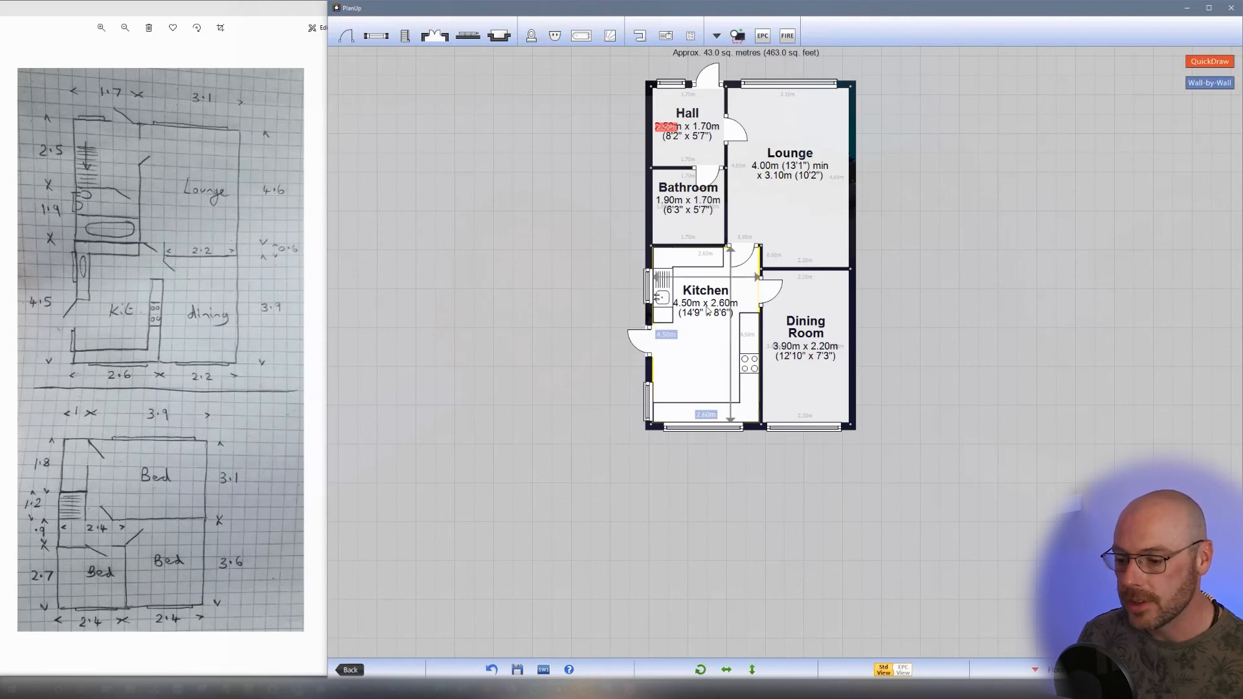
pyautogui.moveTo(707, 314); pyautogui.dragTo(702, 350)
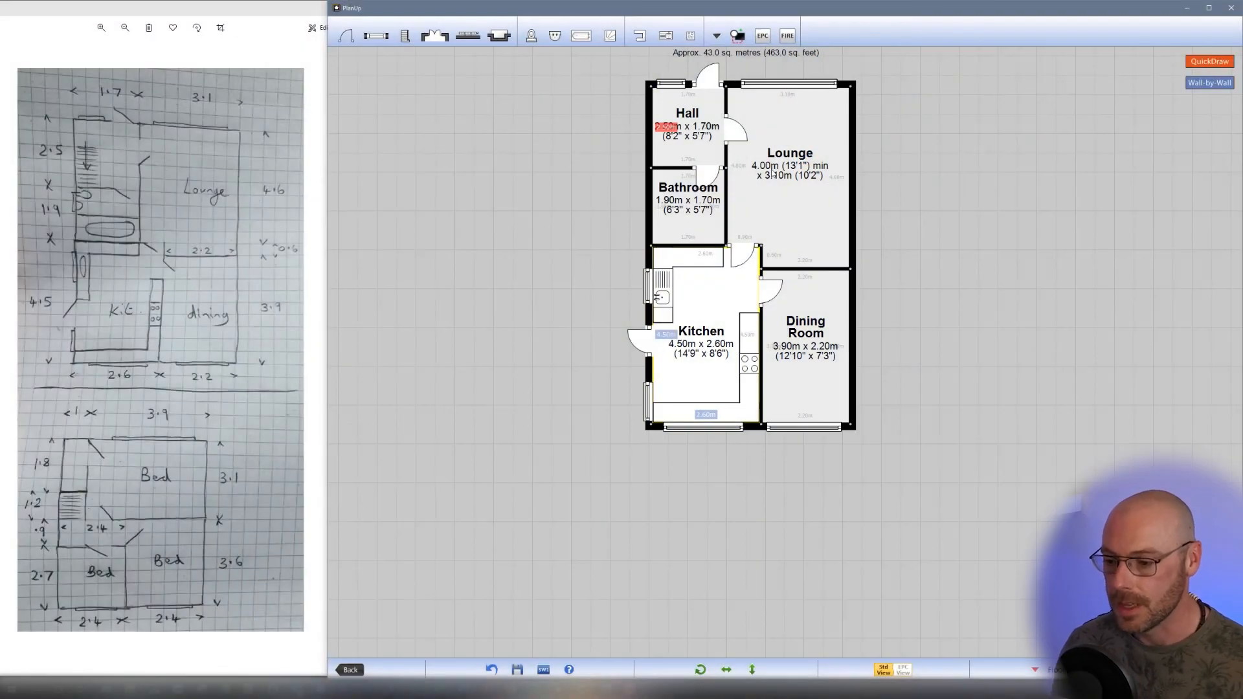
# Make the Lounge label text larger and the Dining Room label text smaller.
pyautogui.click(786, 173)
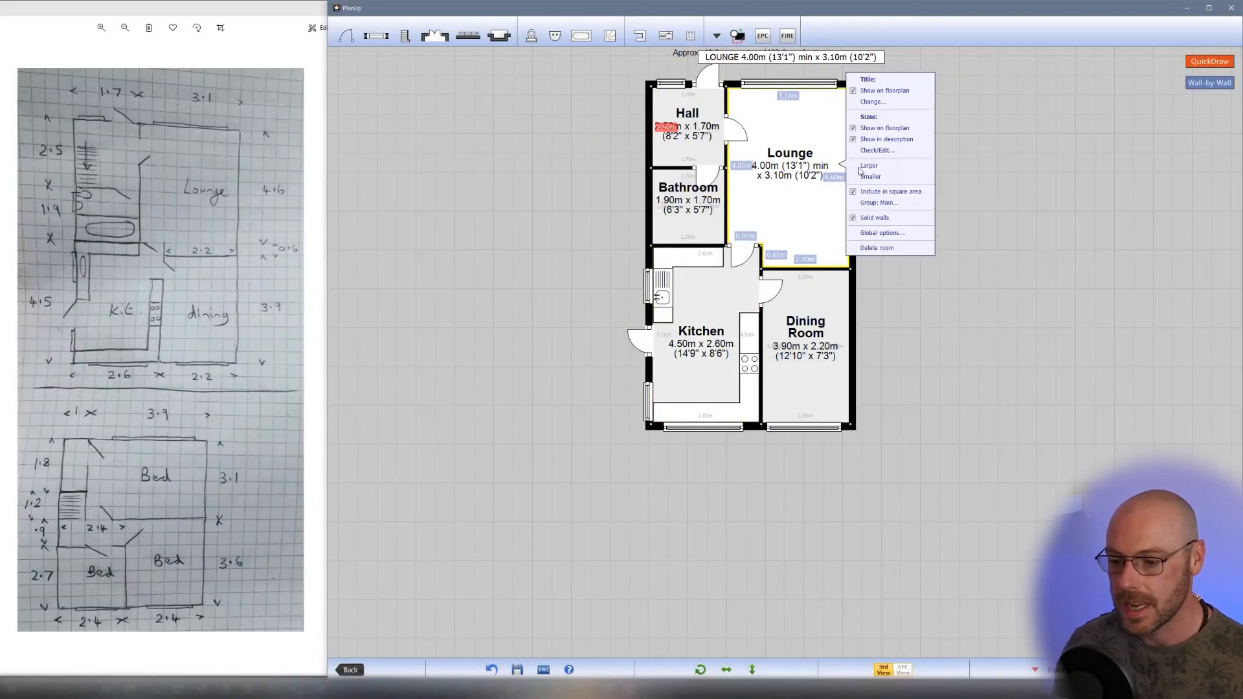
pyautogui.click(867, 166)
pyautogui.click(867, 167)
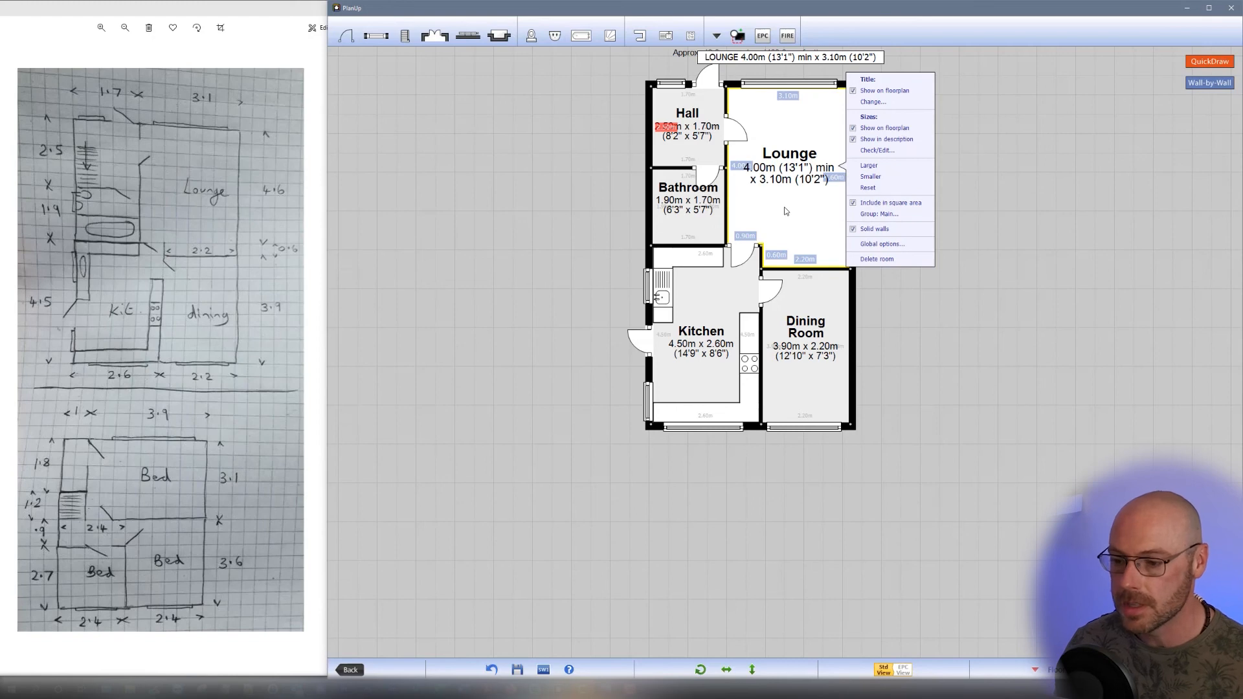
pyautogui.click(822, 378)
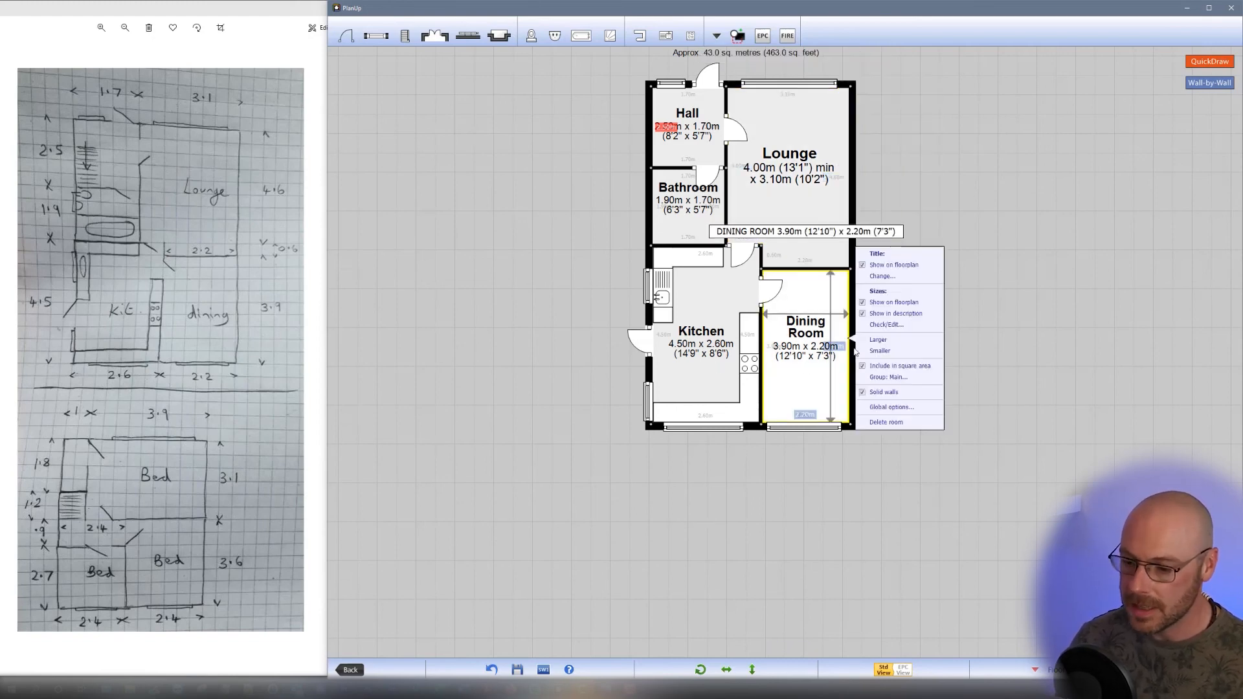
pyautogui.click(880, 352)
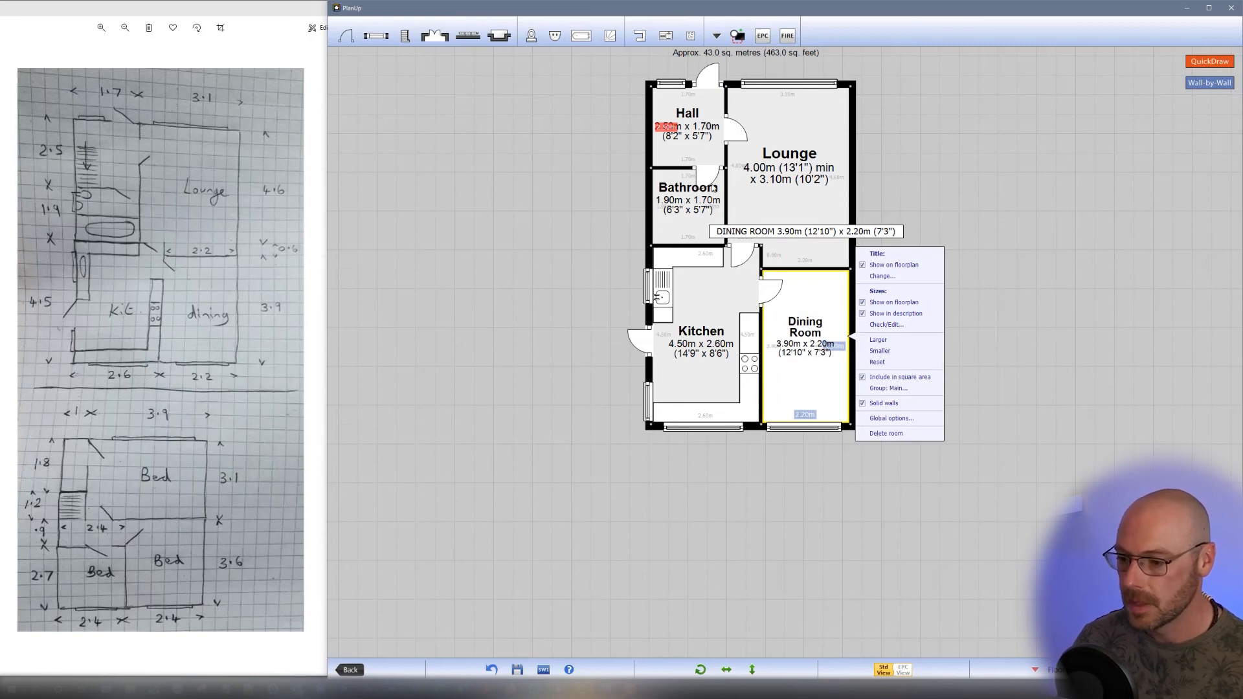
# Add a bath along the bathroom's lower wall and fit it to the full width of the room.
pyautogui.click(683, 206)
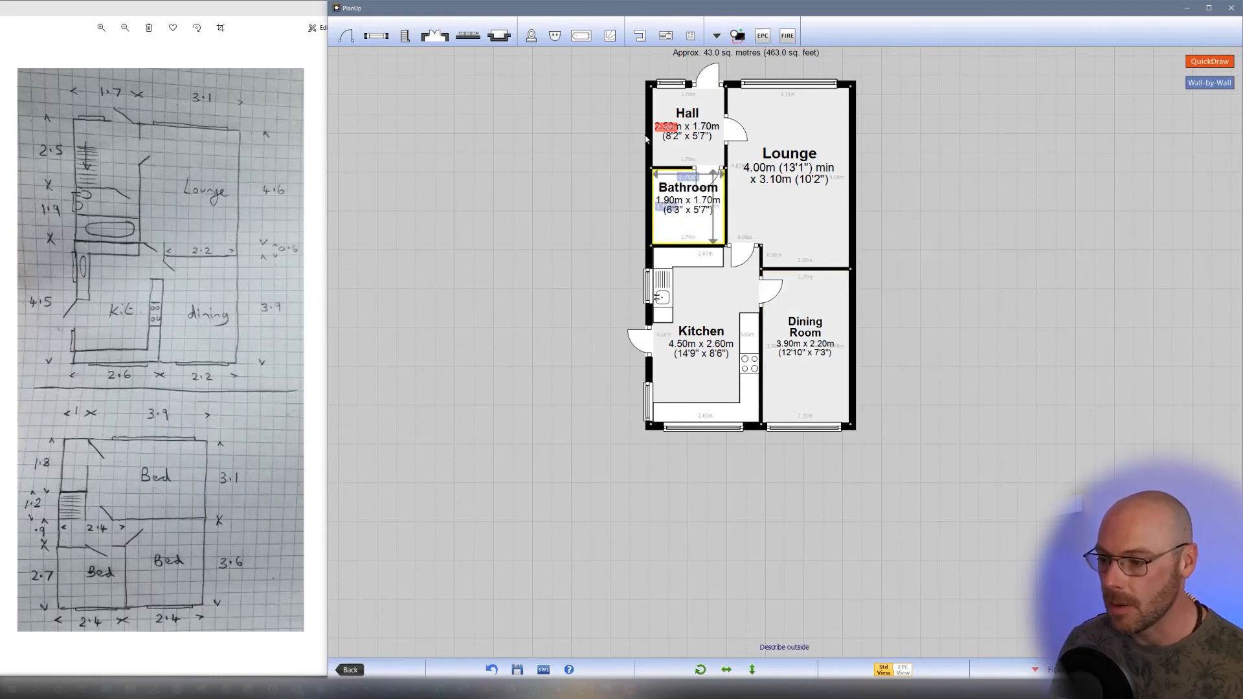
pyautogui.click(579, 40)
pyautogui.click(567, 86)
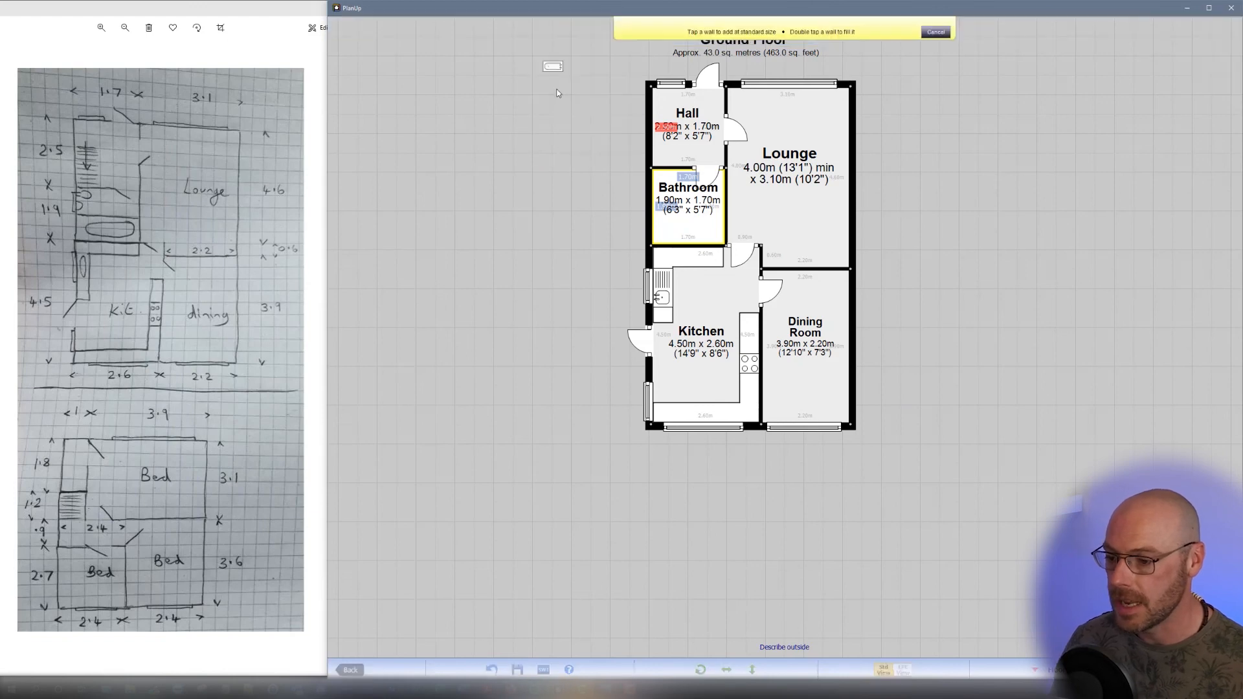
pyautogui.click(688, 242)
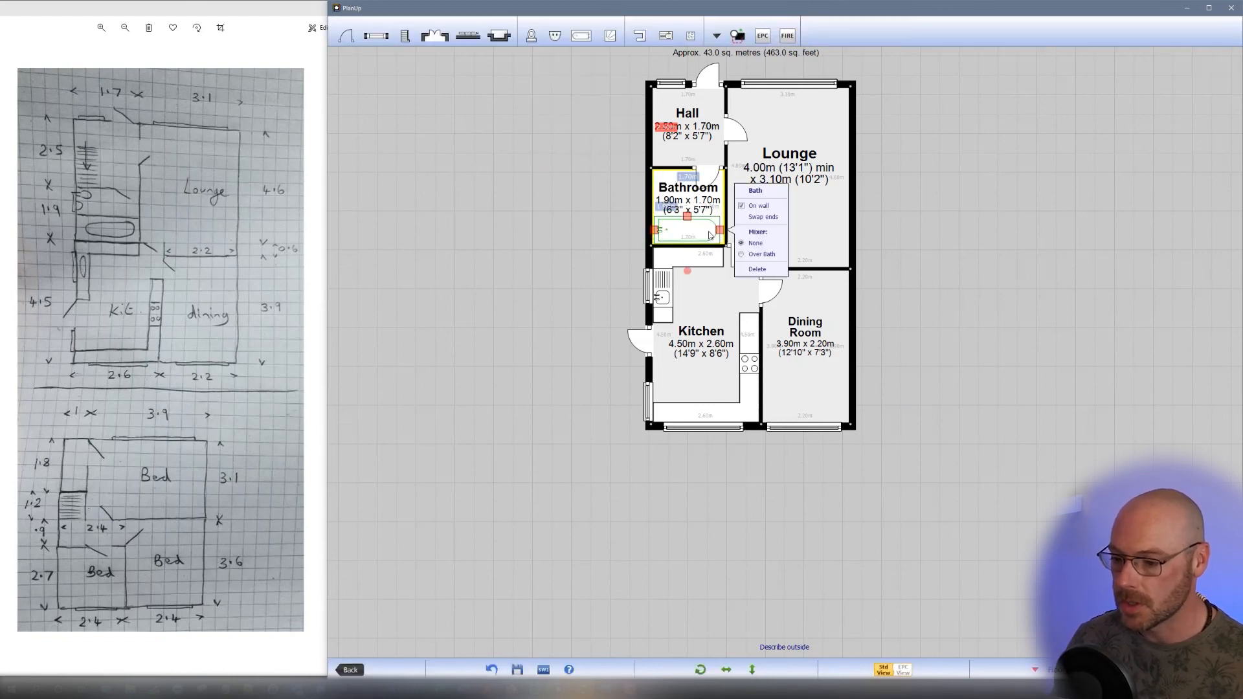
pyautogui.moveTo(721, 231); pyautogui.dragTo(650, 231)
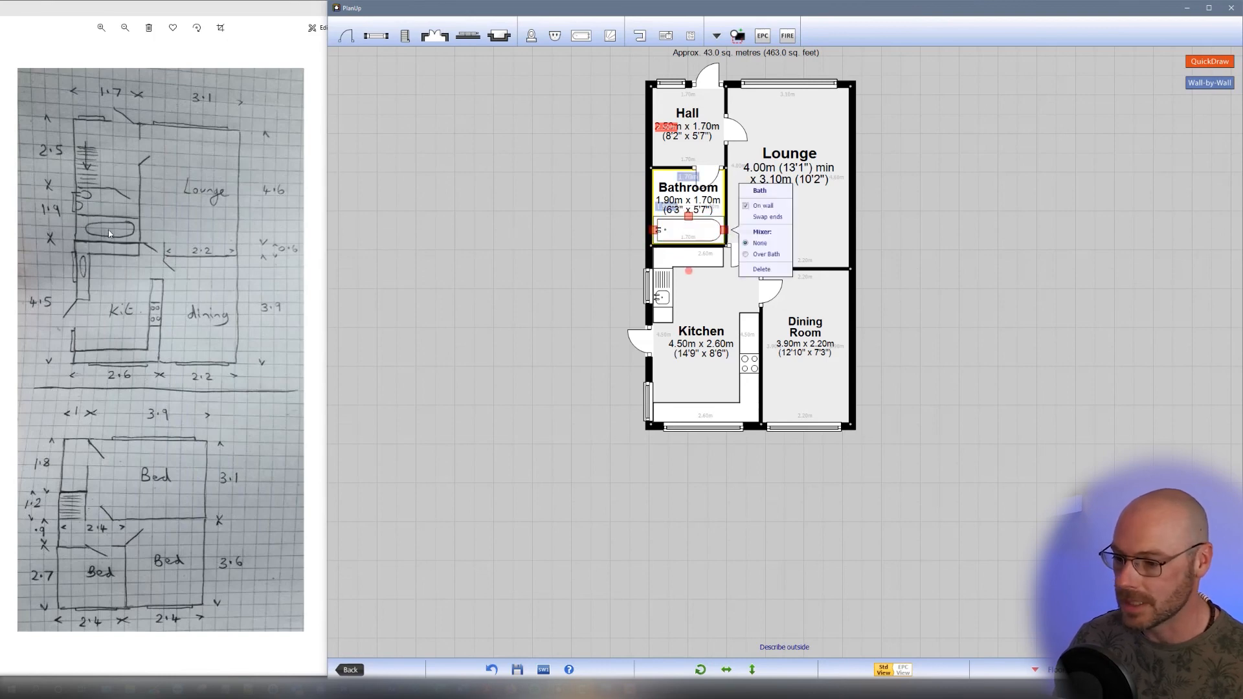
# Add a standard-size basin on the bathroom's left outer wall and a toilet above it, near the hall wall.
pyautogui.click(554, 37)
pyautogui.click(523, 70)
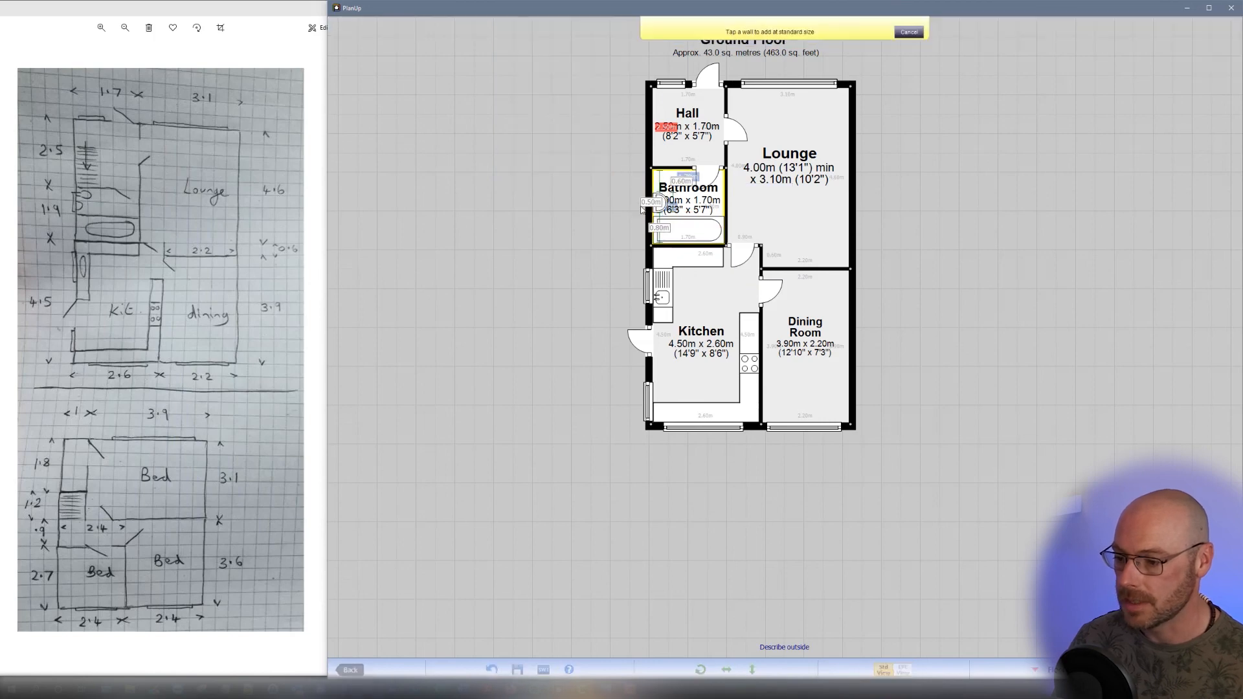
pyautogui.click(643, 206)
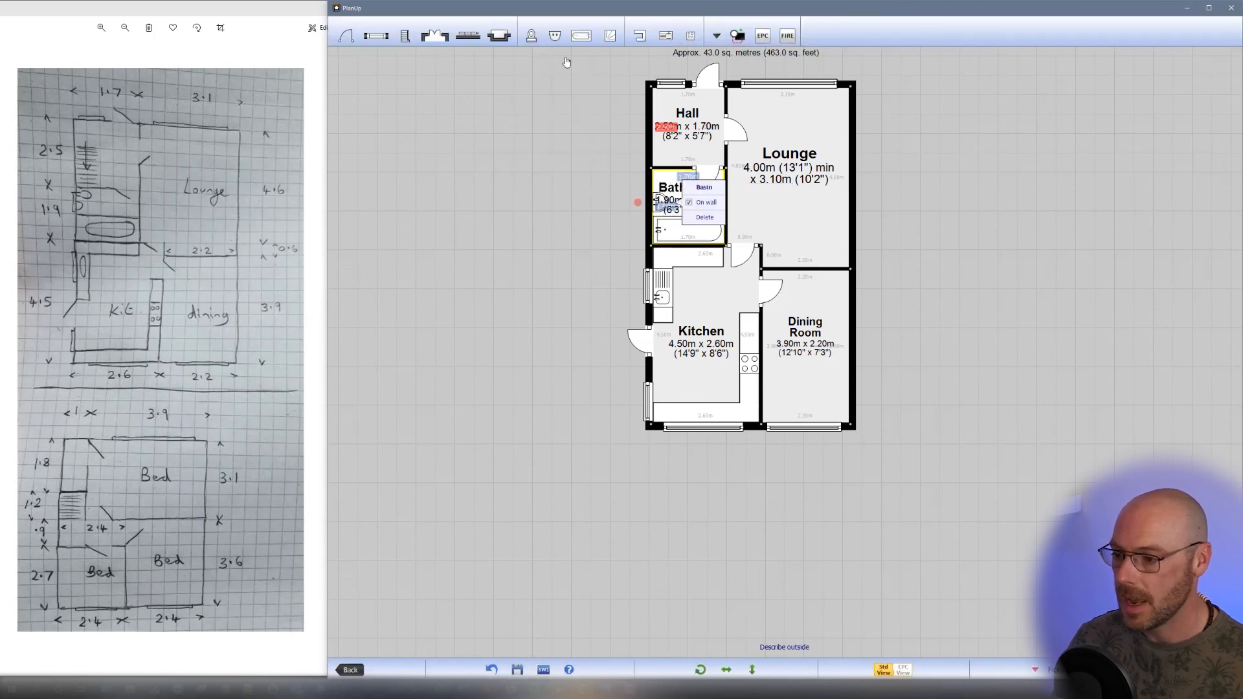
pyautogui.click(555, 37)
pyautogui.click(526, 86)
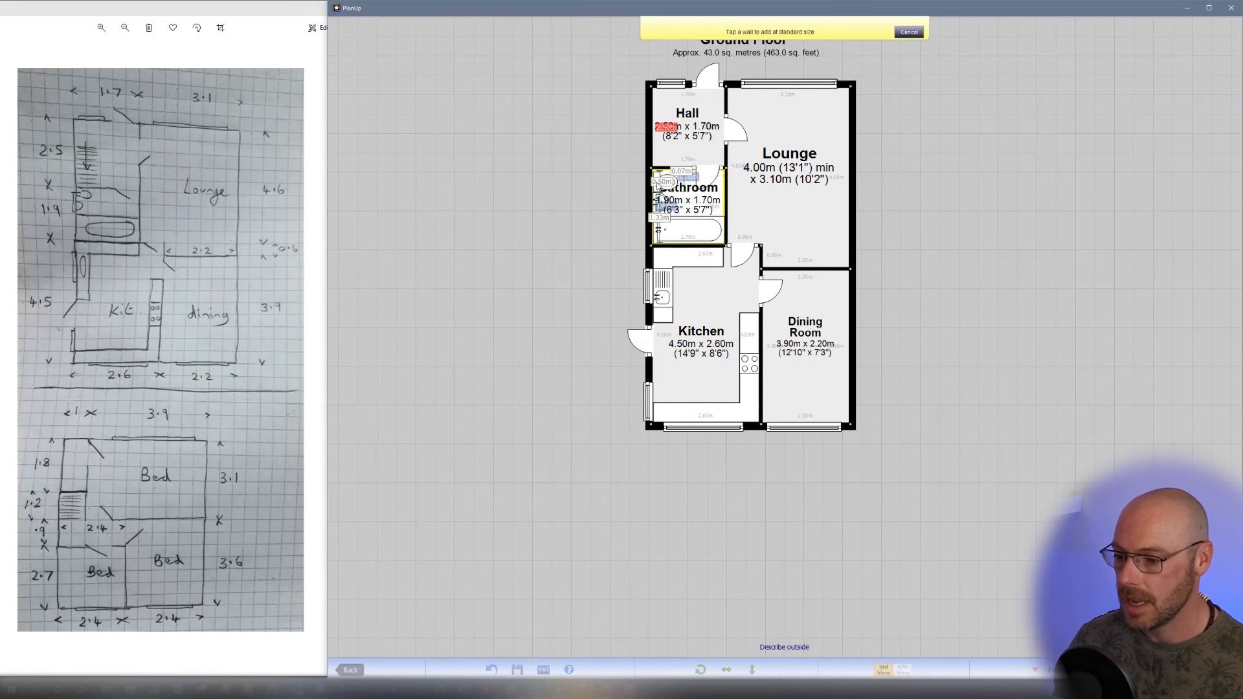
pyautogui.click(637, 181)
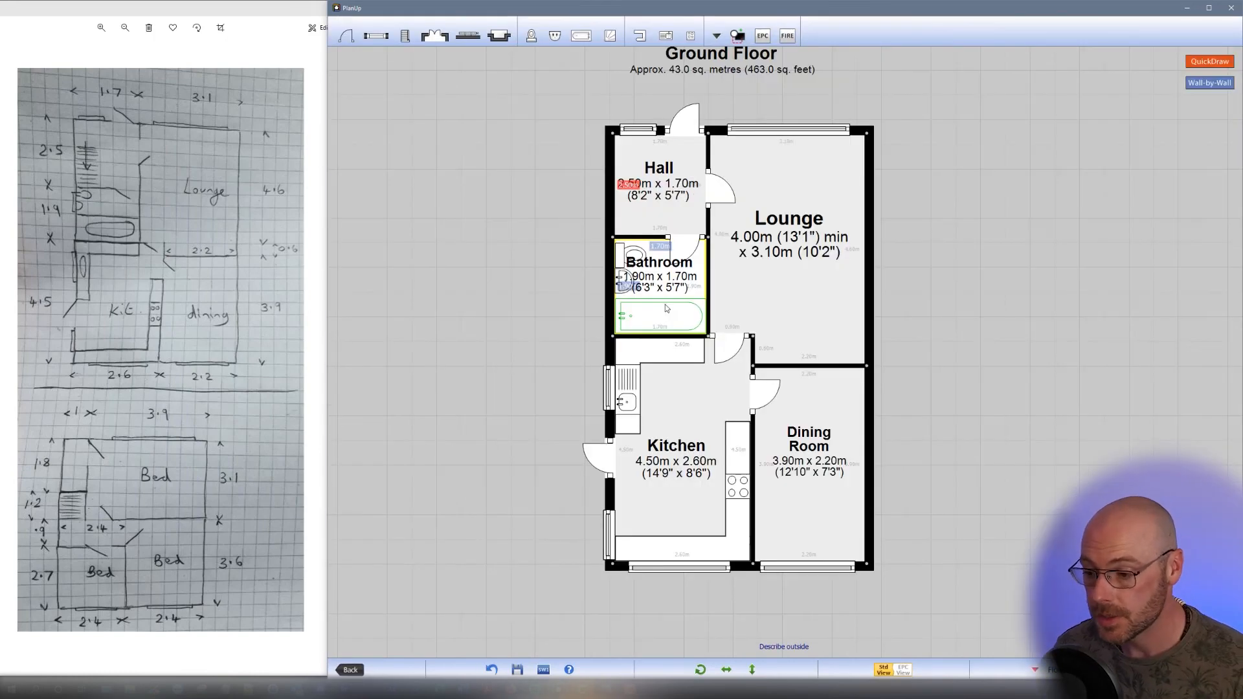
# Make the Bathroom label text smaller and move it slightly down and right, clear of the toilet and basin.
pyautogui.scroll(2, 665, 304)
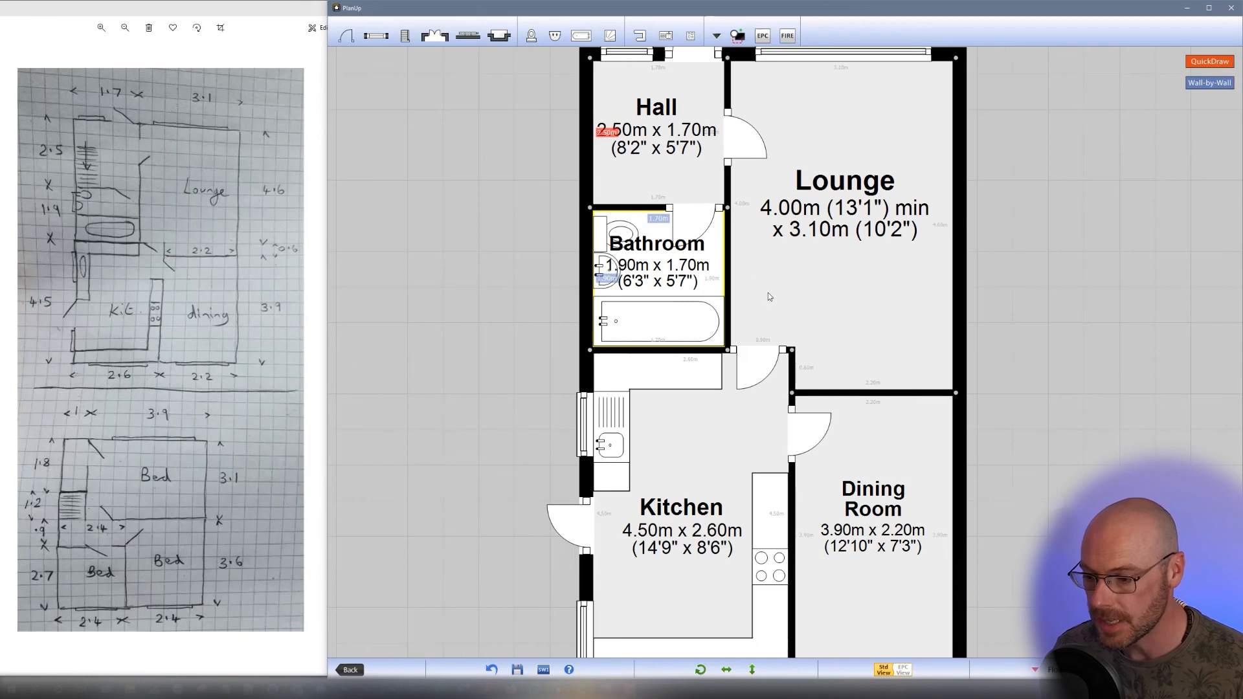
pyautogui.click(671, 315)
pyautogui.rightClick(669, 317)
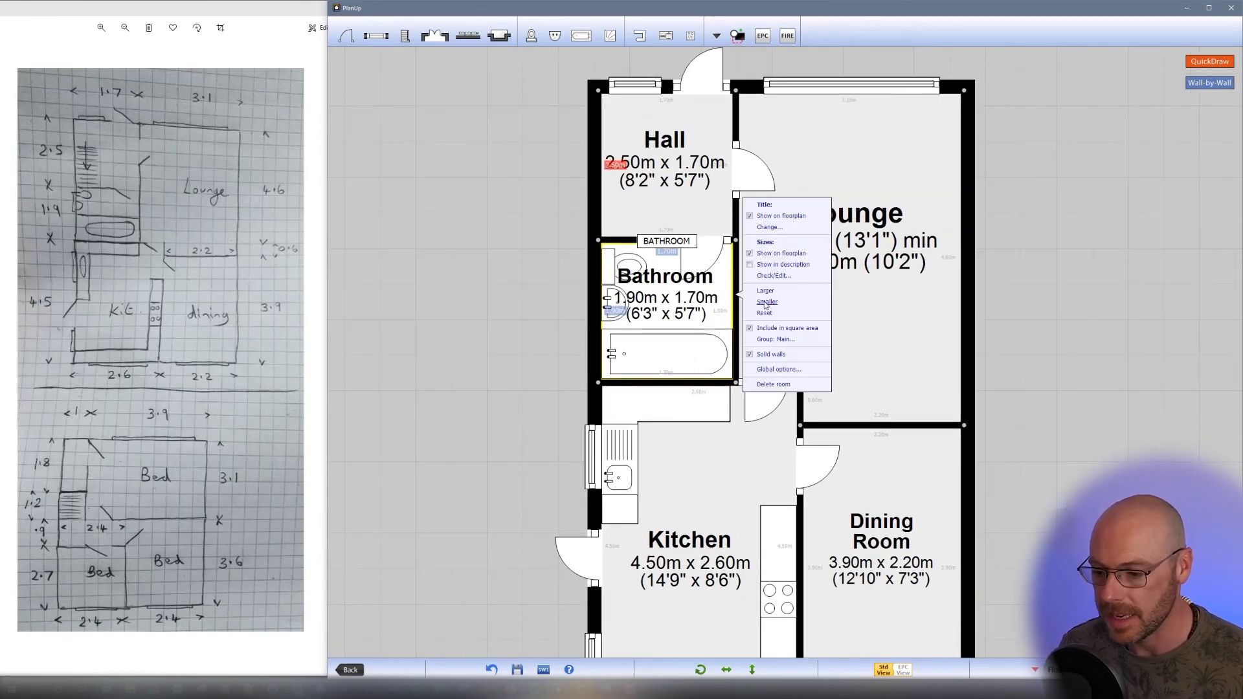
pyautogui.click(765, 303)
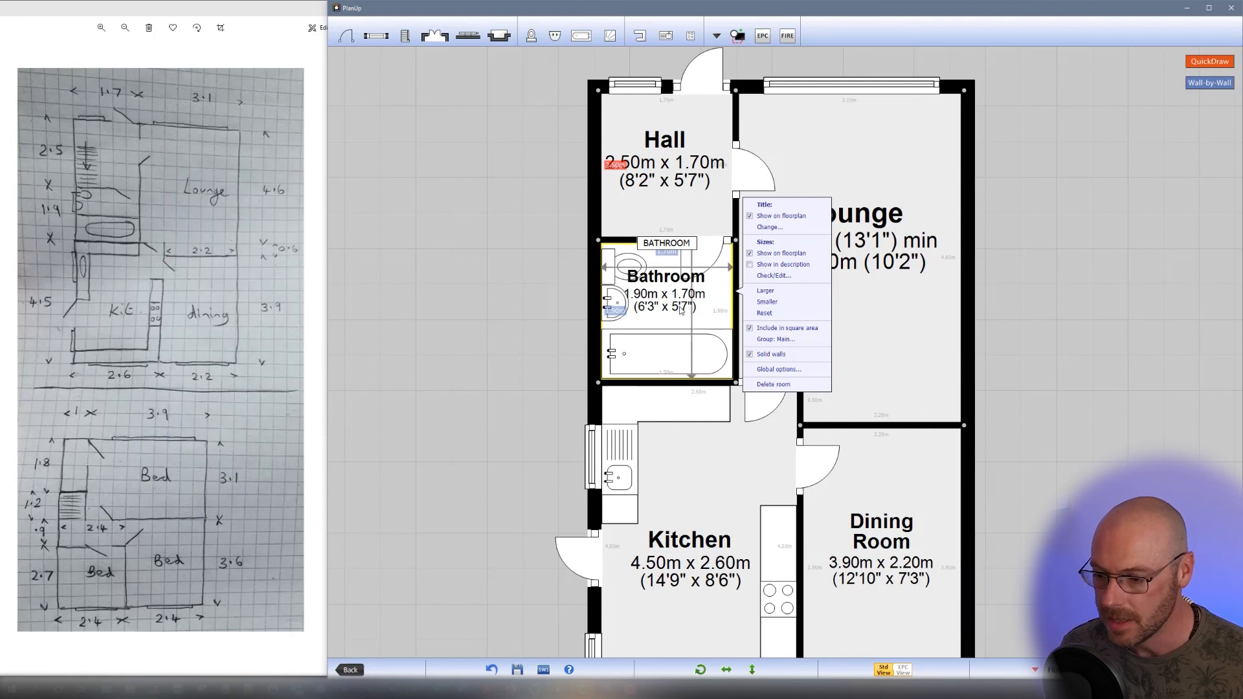
pyautogui.moveTo(678, 307); pyautogui.dragTo(690, 317)
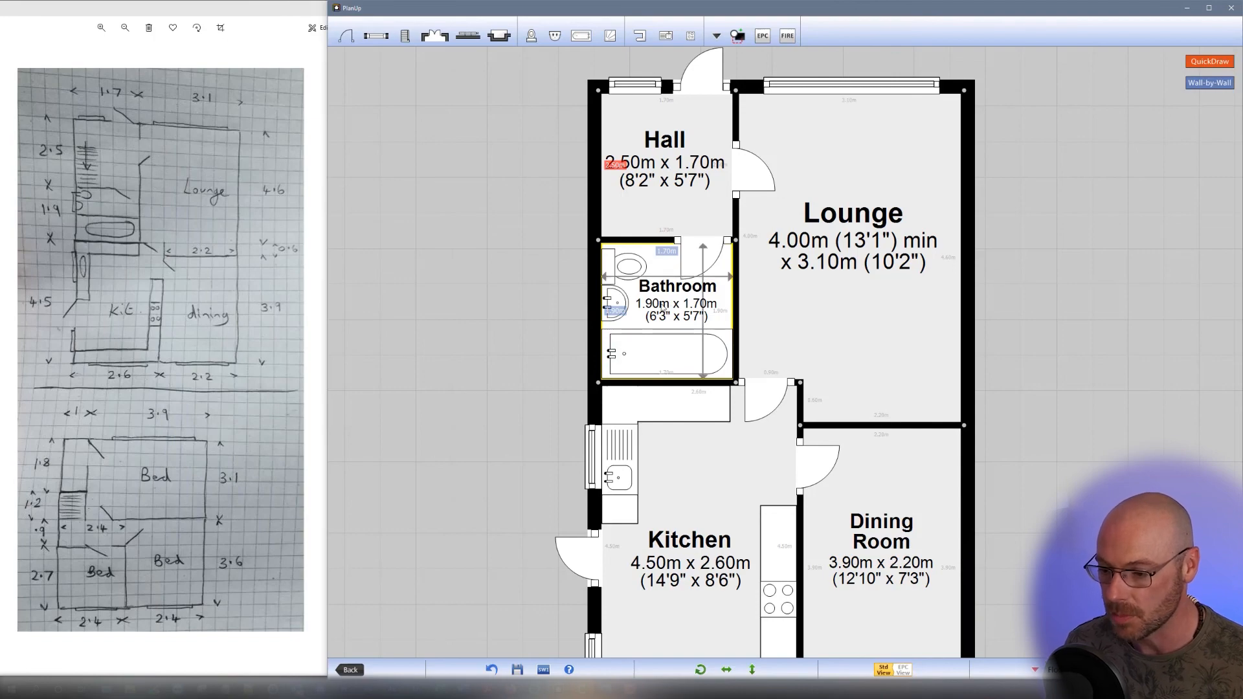
# Finish the plan and confirm its property details with Example Plan as the address and the postcode filled in.
pyautogui.scroll(-5, 676, 309)
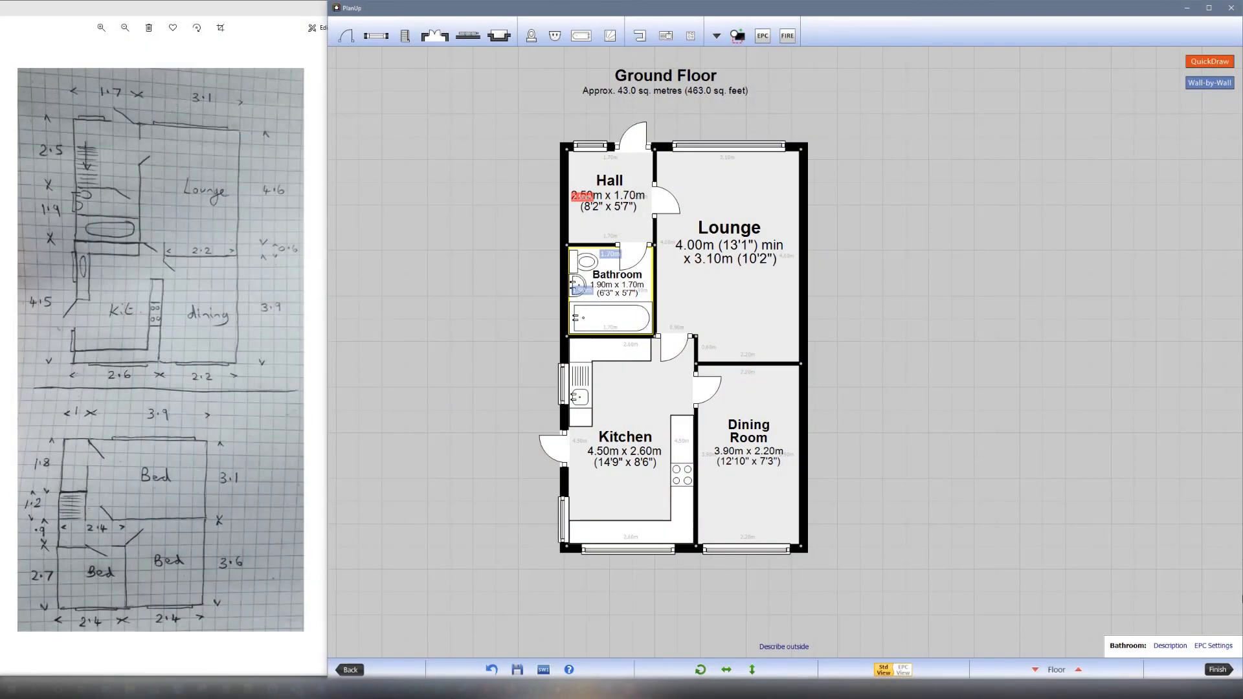
pyautogui.click(1217, 669)
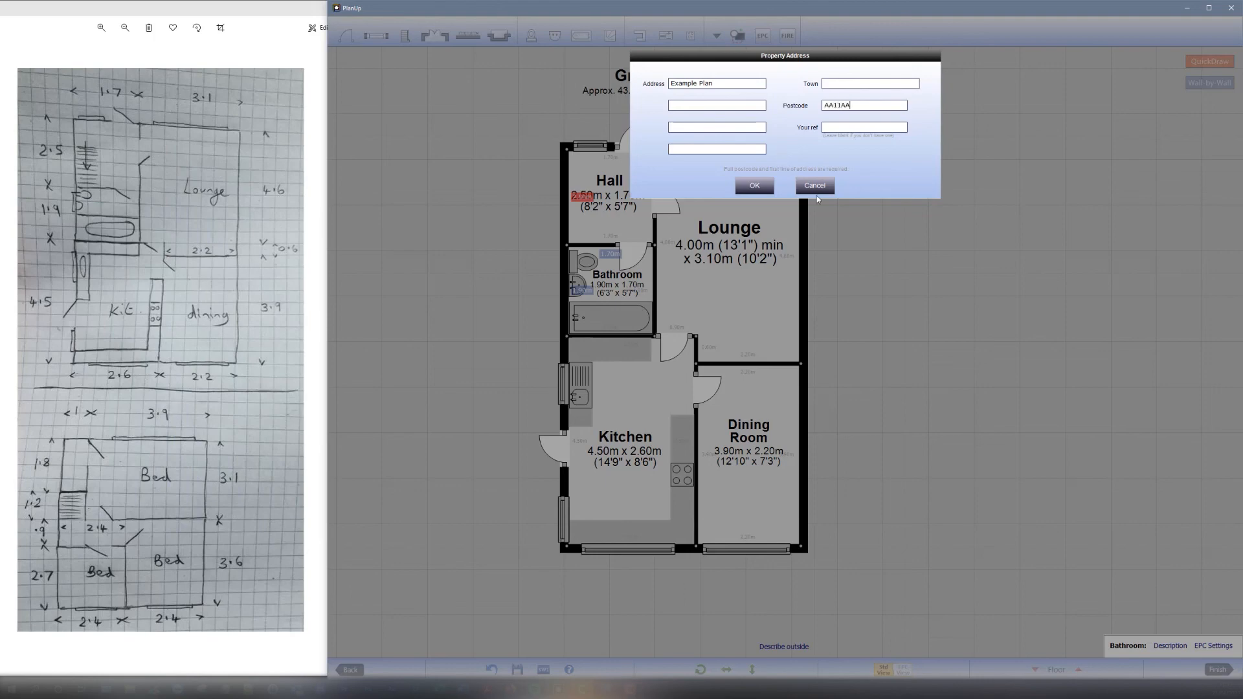
pyautogui.click(752, 186)
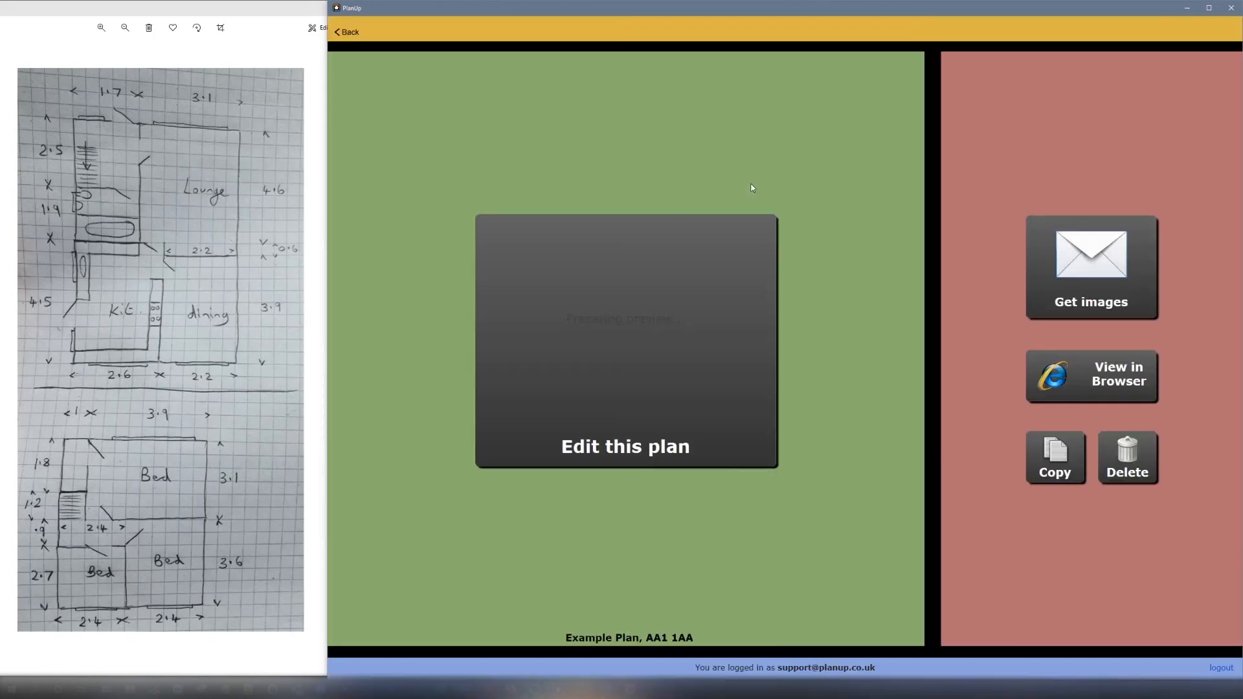